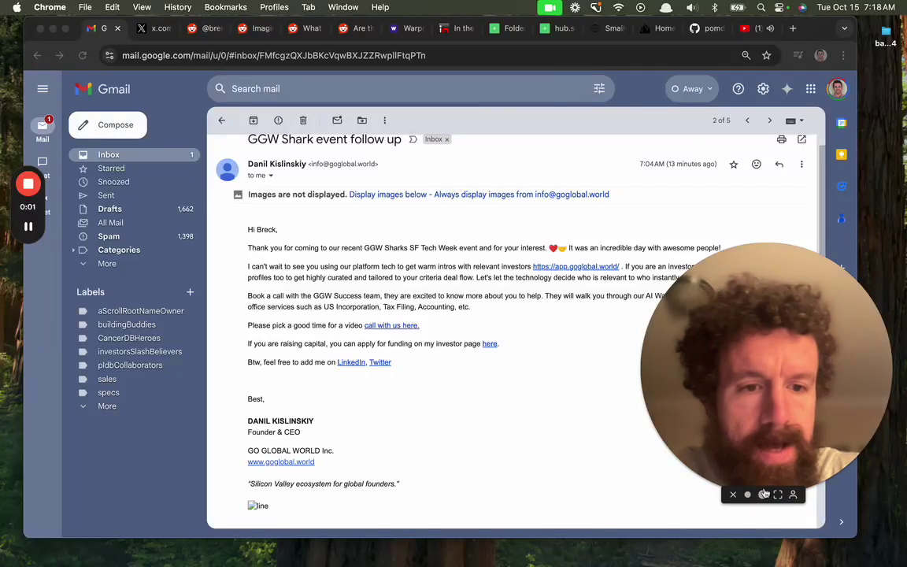
Open the investor page app.goglobal.world/investor/3 from the 'here' link in the GGW Shark follow-up email
{"action": "left_click", "coordinate": [762, 495]}
{"action": "left_click_drag", "start_coordinate": [651, 411], "coordinate": [83, 440]}
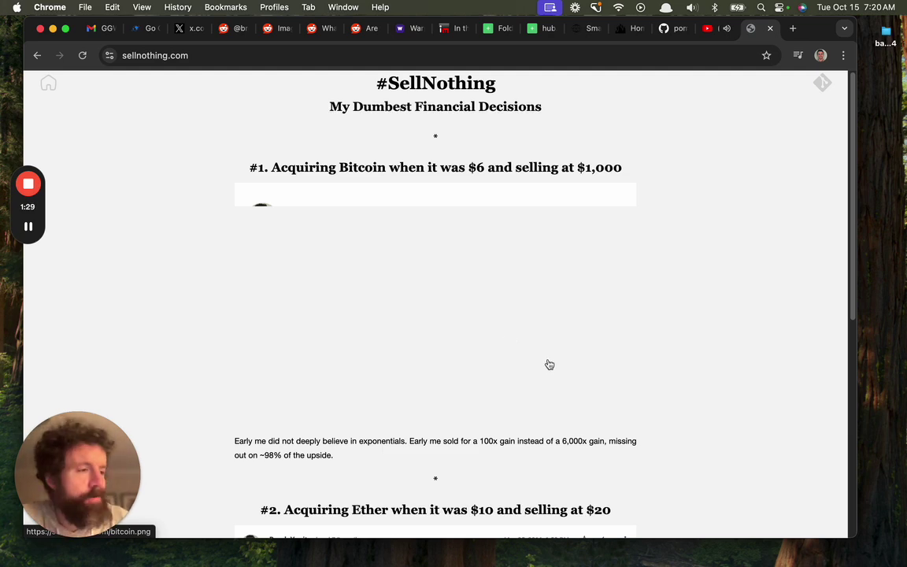
Scroll the My Dumbest Financial Decisions article down to the #3 NVDA entry and footer
{"action": "scroll", "coordinate": [559, 317], "scroll_direction": "down", "scroll_amount": 1}
{"action": "scroll", "coordinate": [559, 316], "scroll_direction": "down", "scroll_amount": 5}
{"action": "scroll", "coordinate": [284, 311], "scroll_direction": "down", "scroll_amount": 6}
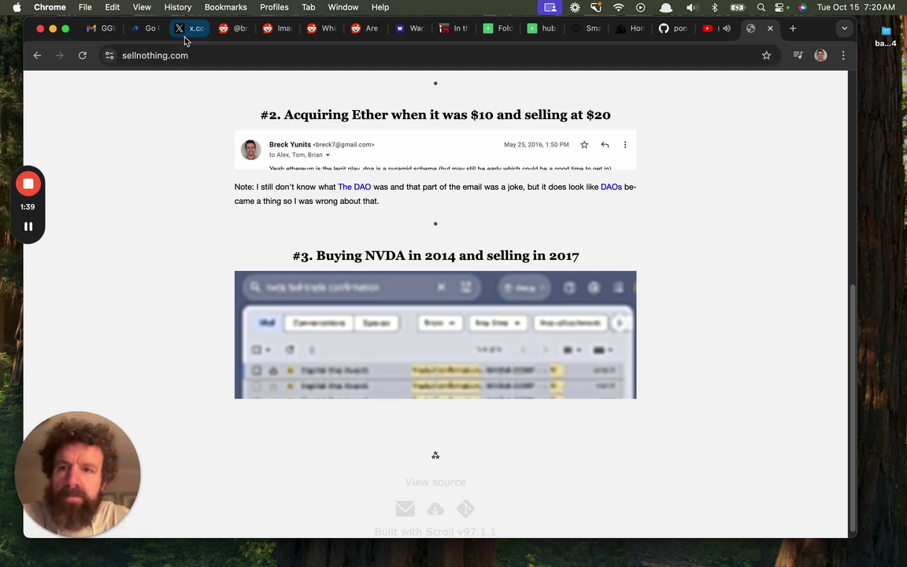
On the Go Global World investor page, open the investor's Twitter link in a new tab
{"action": "left_click", "coordinate": [147, 29]}
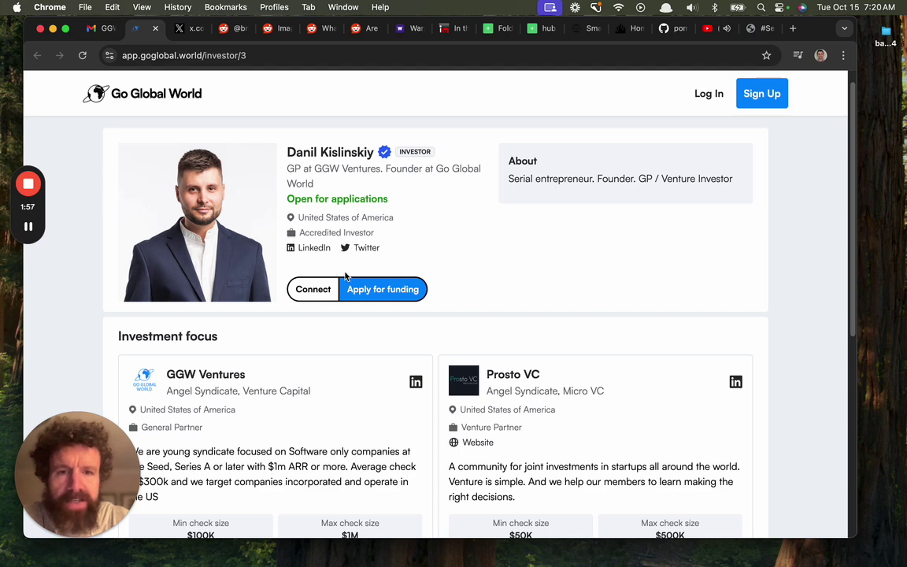
{"action": "right_click", "coordinate": [371, 248]}
{"action": "left_click", "coordinate": [374, 249]}
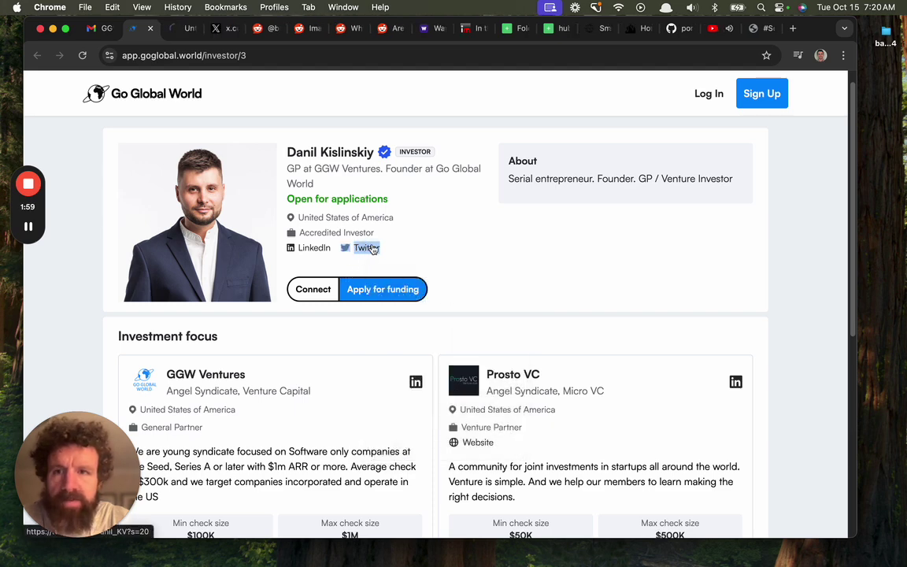
Scroll through the investor's profile to review the GGW Ventures and Prosto VC investment focus
{"action": "scroll", "coordinate": [391, 218], "scroll_direction": "down", "scroll_amount": 5}
{"action": "scroll", "coordinate": [392, 218], "scroll_direction": "up", "scroll_amount": 4}
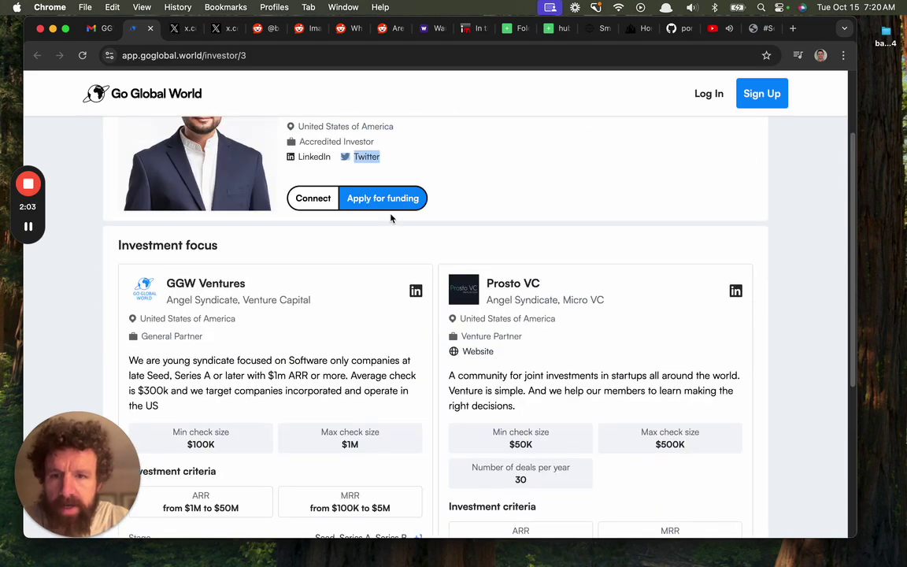
{"action": "scroll", "coordinate": [390, 218], "scroll_direction": "down", "scroll_amount": 1}
{"action": "scroll", "coordinate": [390, 218], "scroll_direction": "down", "scroll_amount": 2}
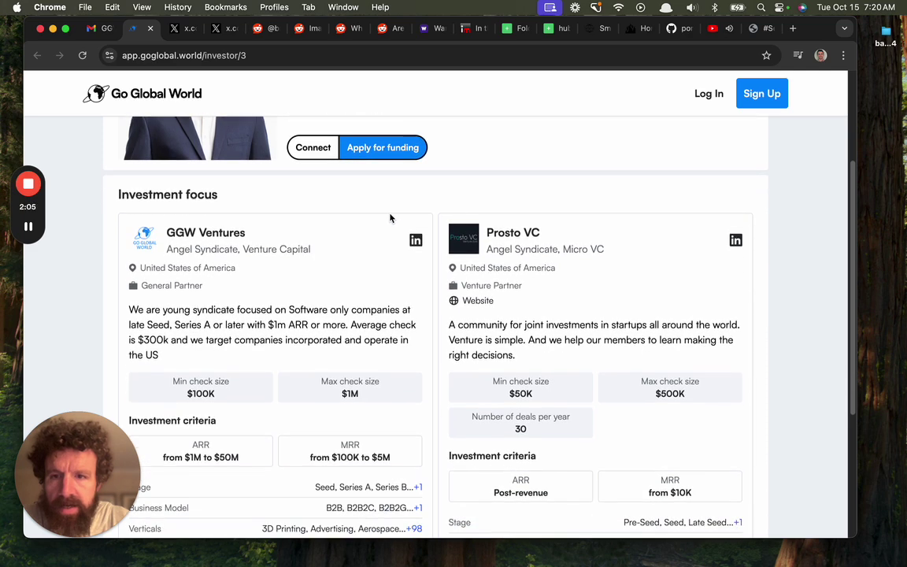
{"action": "scroll", "coordinate": [390, 218], "scroll_direction": "down", "scroll_amount": 1}
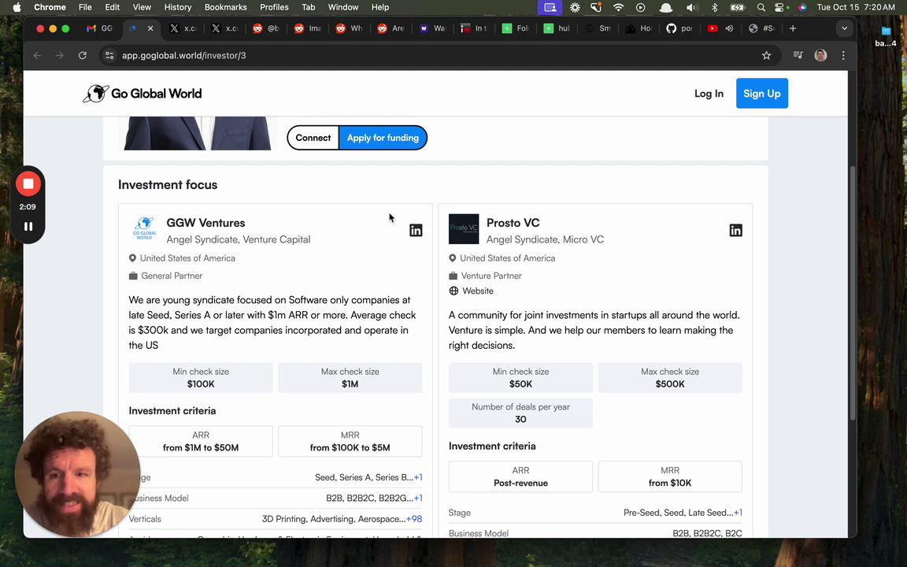
{"action": "scroll", "coordinate": [389, 217], "scroll_direction": "down", "scroll_amount": 3}
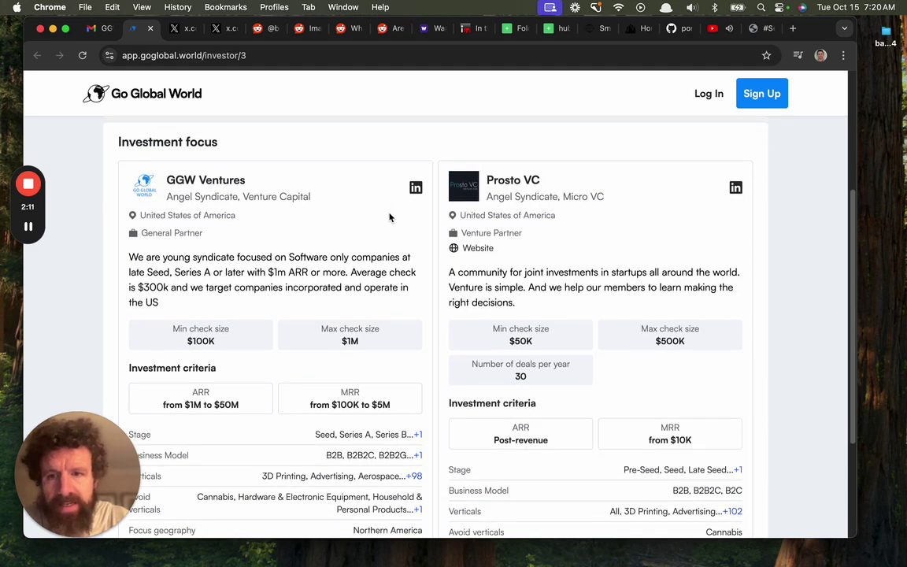
{"action": "scroll", "coordinate": [389, 218], "scroll_direction": "down", "scroll_amount": 1}
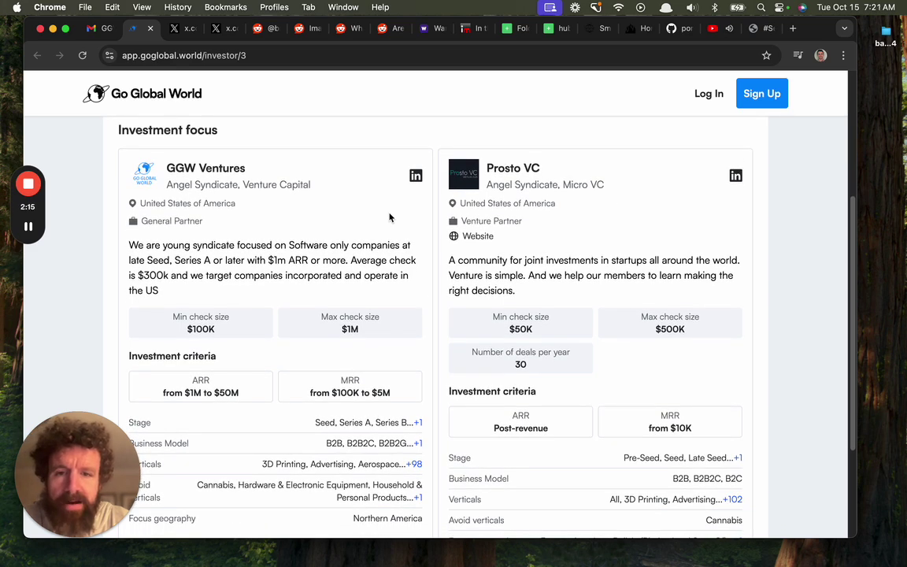
{"action": "scroll", "coordinate": [389, 217], "scroll_direction": "down", "scroll_amount": 1}
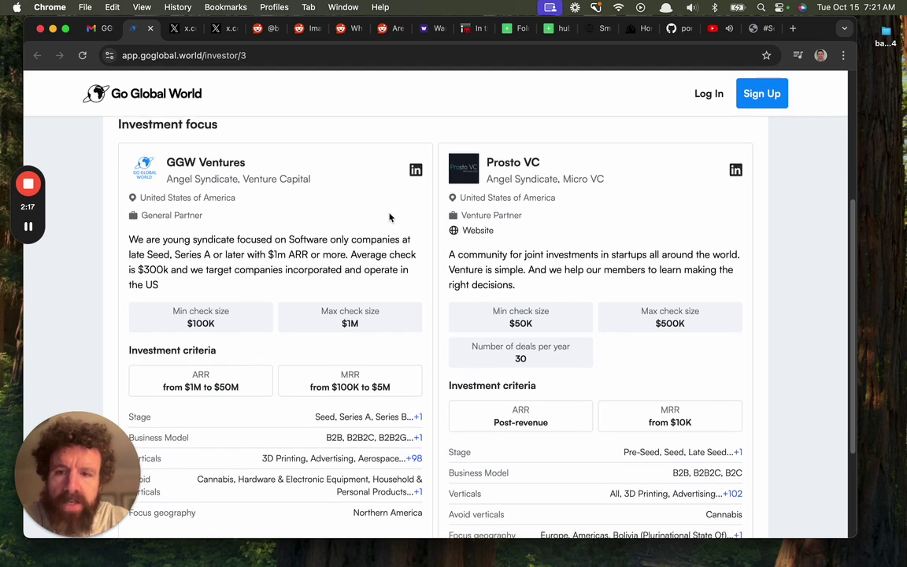
{"action": "scroll", "coordinate": [389, 217], "scroll_direction": "down", "scroll_amount": 5}
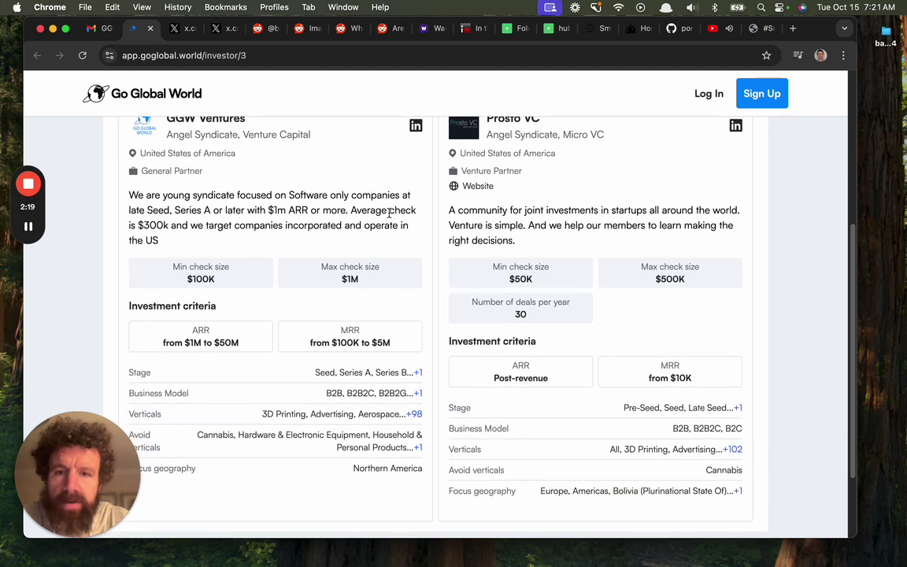
{"action": "scroll", "coordinate": [389, 215], "scroll_direction": "down", "scroll_amount": 2}
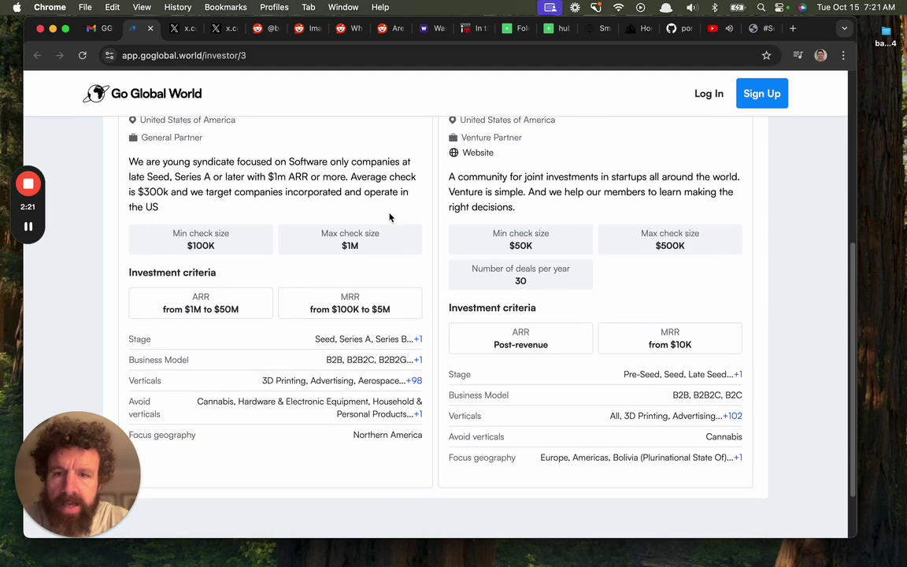
{"action": "scroll", "coordinate": [389, 217], "scroll_direction": "down", "scroll_amount": 1}
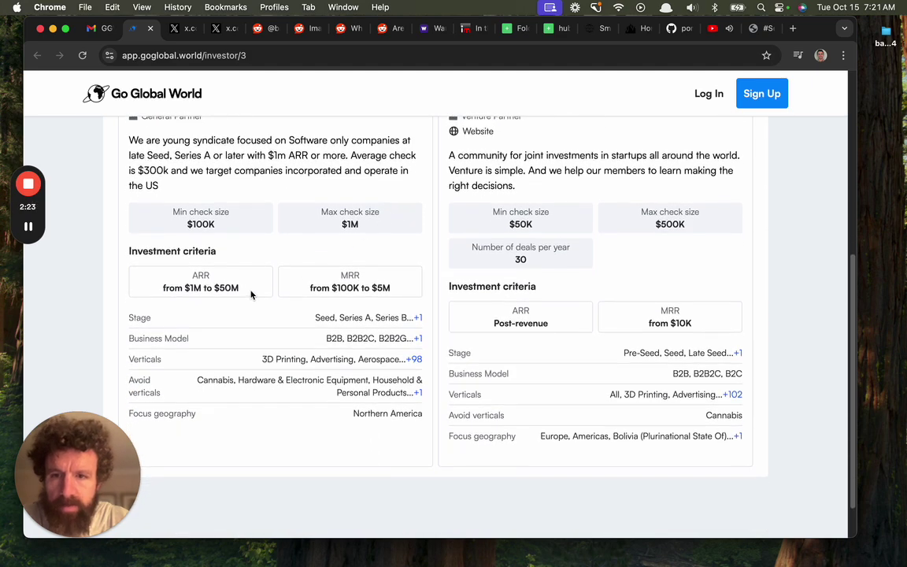
{"action": "scroll", "coordinate": [253, 292], "scroll_direction": "down", "scroll_amount": 2}
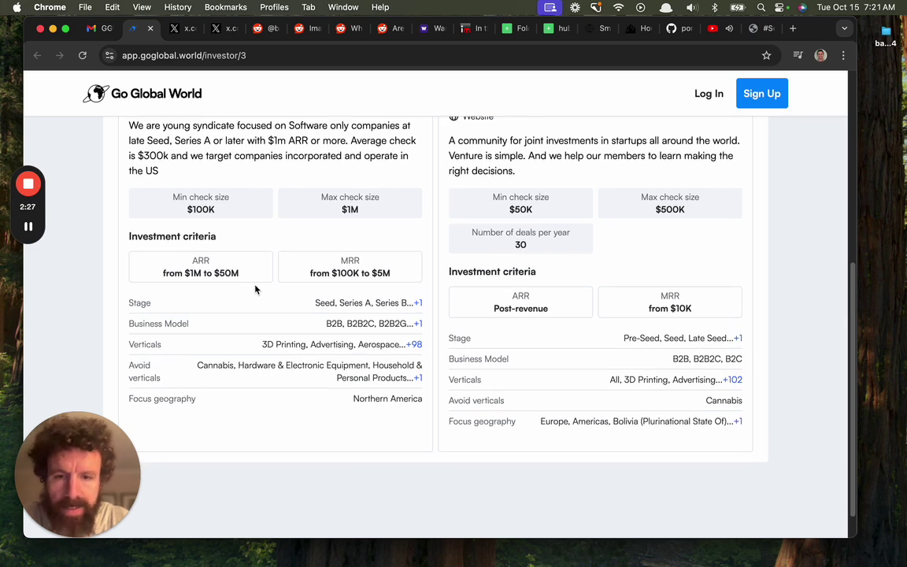
{"action": "scroll", "coordinate": [261, 284], "scroll_direction": "down", "scroll_amount": 1}
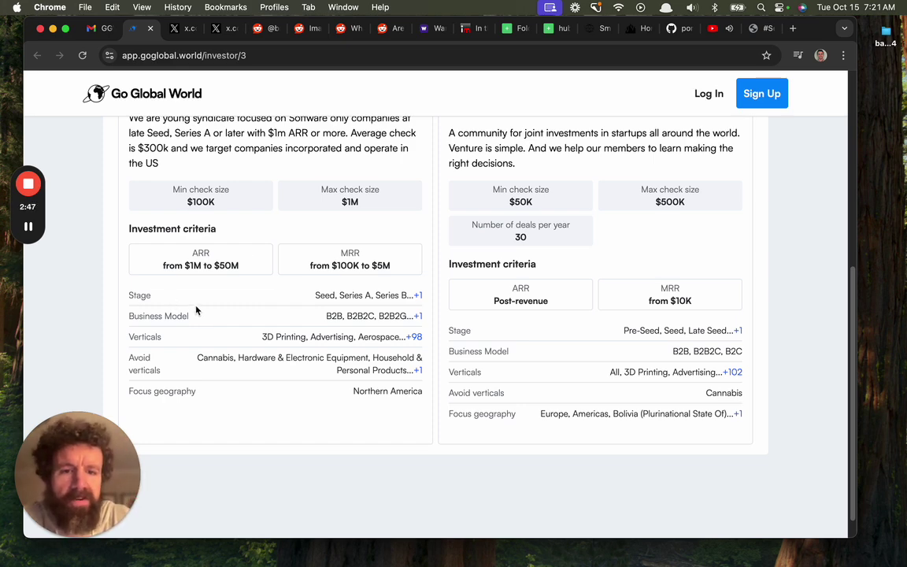
{"action": "scroll", "coordinate": [197, 308], "scroll_direction": "up", "scroll_amount": 1}
{"action": "scroll", "coordinate": [196, 308], "scroll_direction": "up", "scroll_amount": 5}
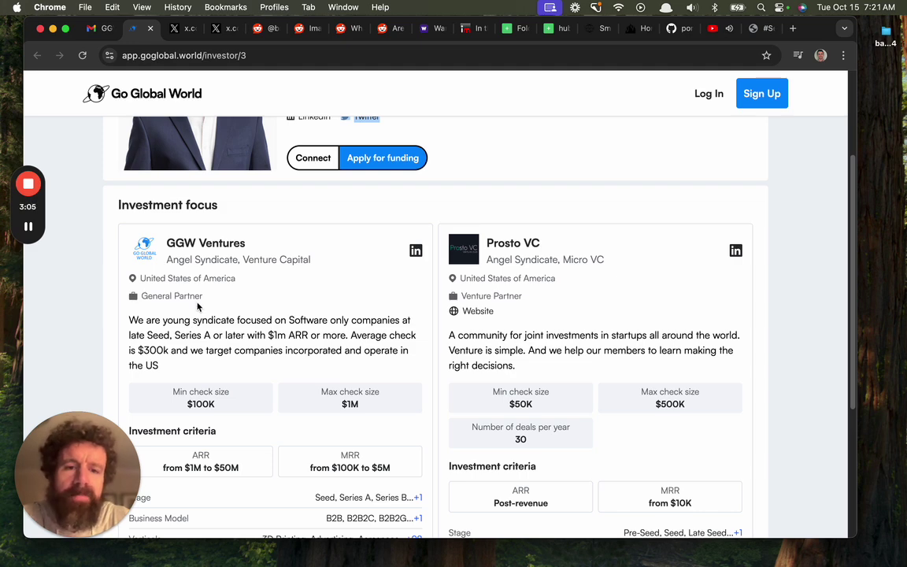
{"action": "scroll", "coordinate": [197, 305], "scroll_direction": "up", "scroll_amount": 3}
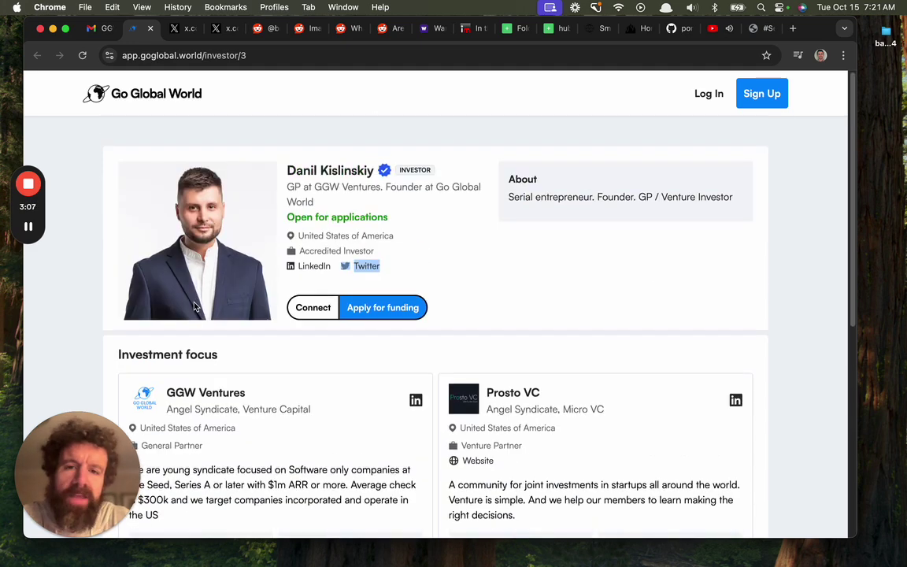
Start a funding application and enter the applicant's first name, last name and email address
{"action": "left_click", "coordinate": [363, 307]}
{"action": "left_click", "coordinate": [256, 132]}
{"action": "type", "text": "Breck"}
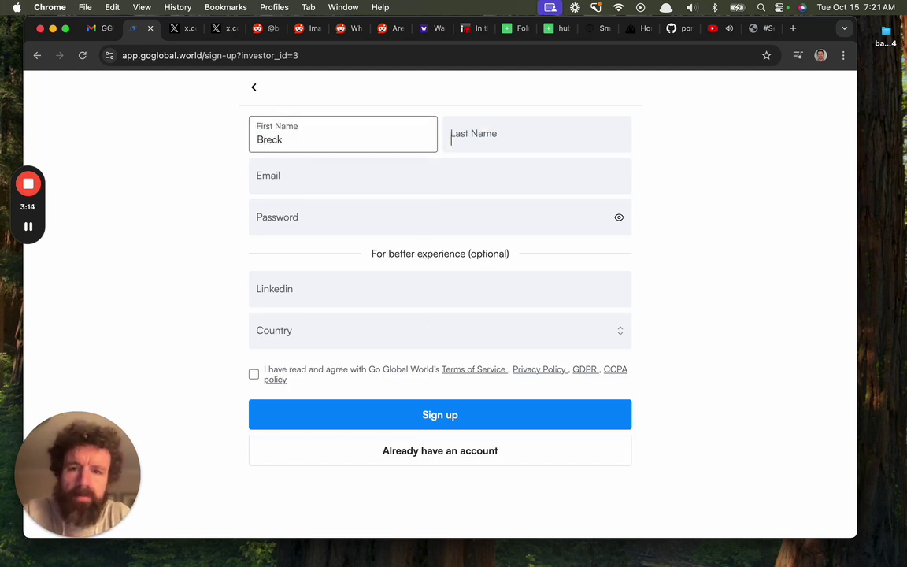
{"action": "key", "text": "Tab"}
{"action": "type", "text": "Yunits"}
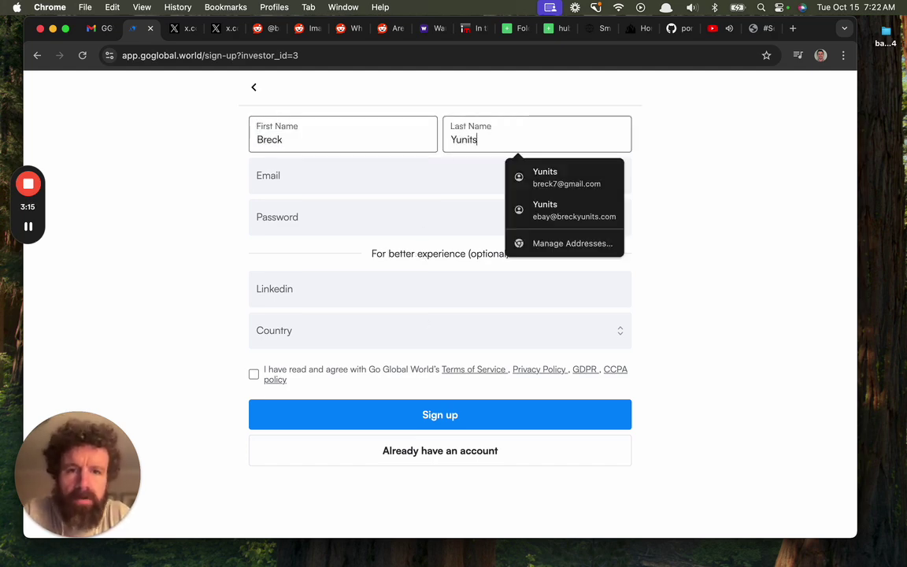
{"action": "key", "text": "Tab"}
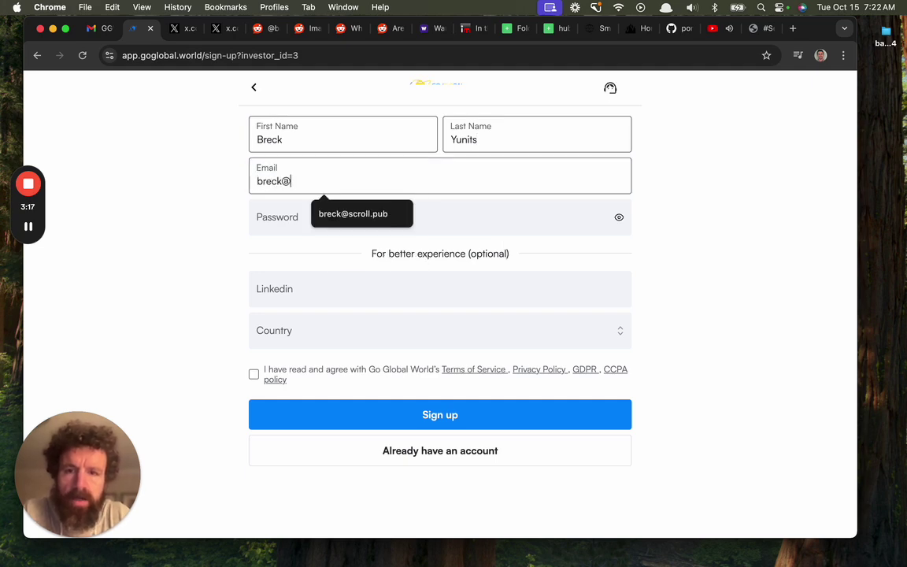
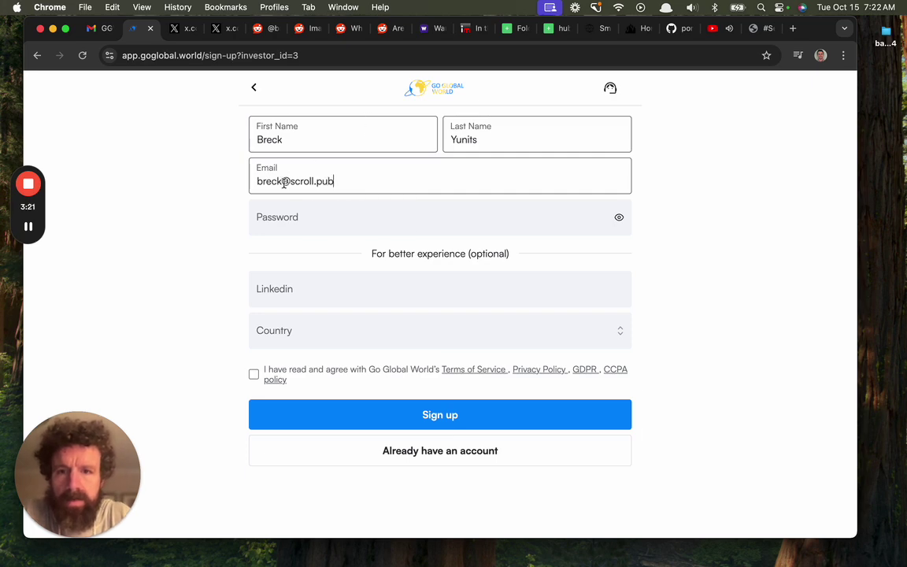
{"action": "left_click", "coordinate": [282, 182]}
{"action": "type", "text": "7"}
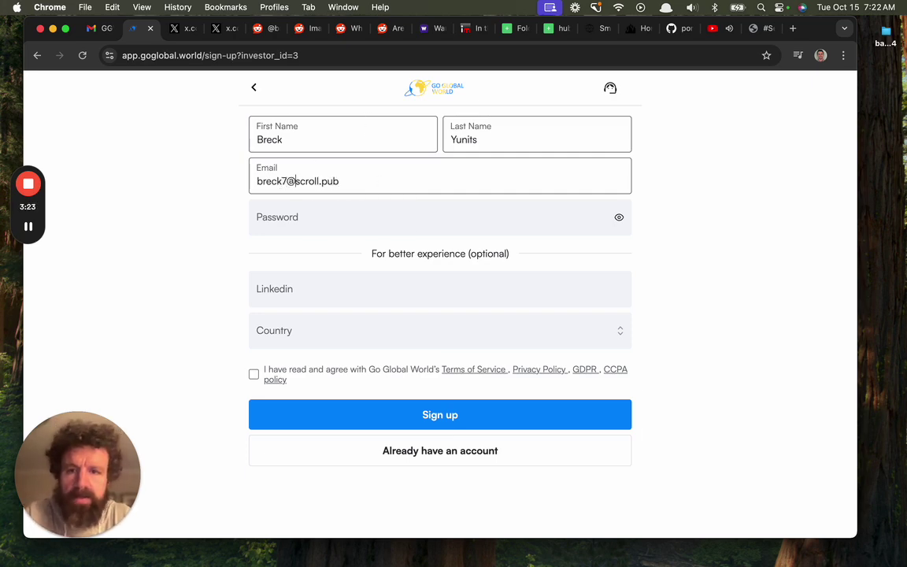
{"action": "key", "text": "BackSpace"}
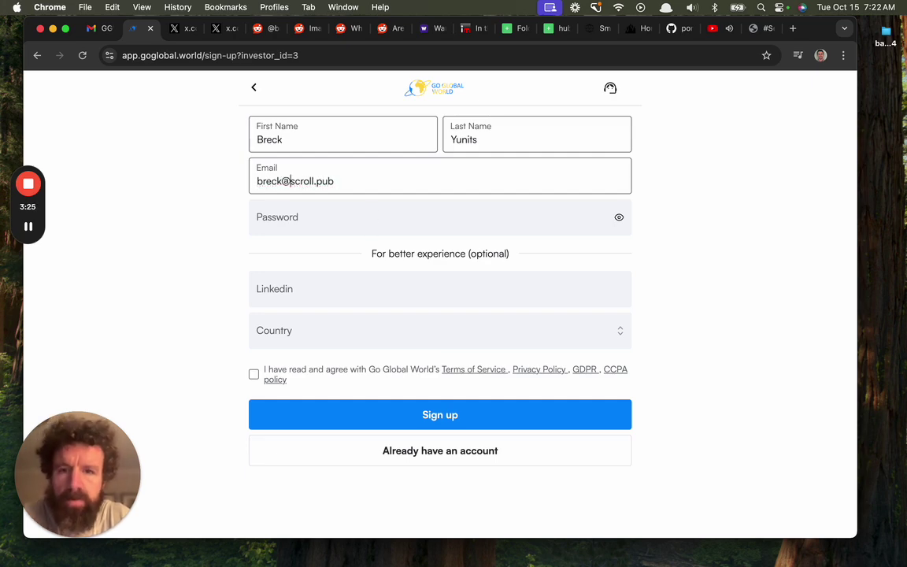
Enter the account password and paste the applicant's LinkedIn profile URL into the Linkedin field
{"action": "left_click", "coordinate": [358, 228]}
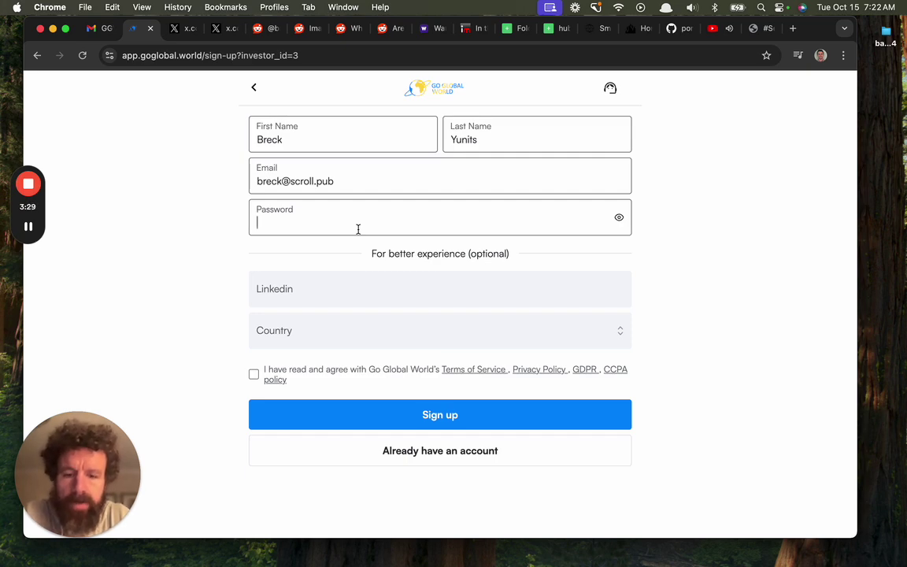
{"action": "type", "text": "•••••••••"}
{"action": "key", "text": "Tab"}
{"action": "key", "text": "super+t"}
{"action": "type", "text": "link"}
{"action": "key", "text": "Down"}
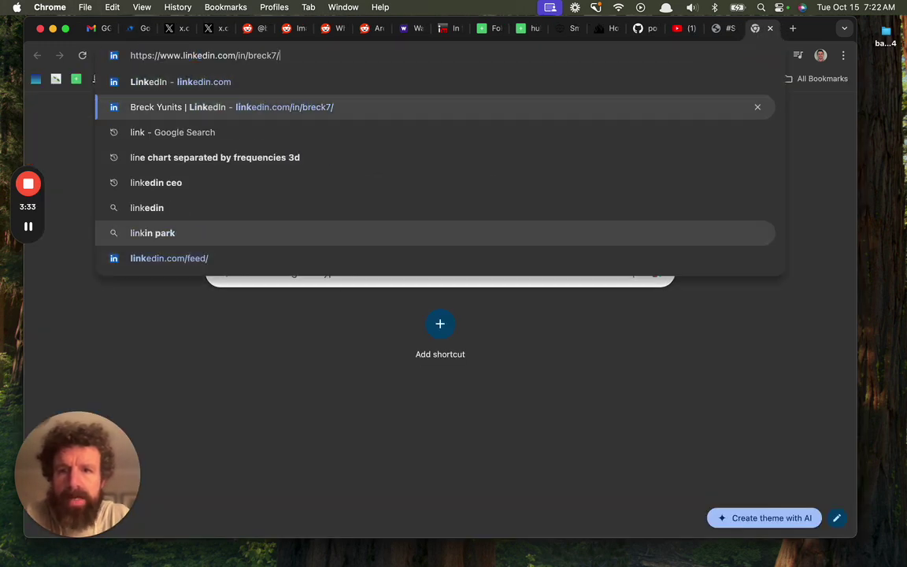
{"action": "key", "text": "super+a"}
{"action": "key", "text": "super+c"}
{"action": "key", "text": "super+w"}
{"action": "key", "text": "super+v"}
Set the country to United States of America, accept the terms and policies, and sign up
{"action": "key", "text": "Tab"}
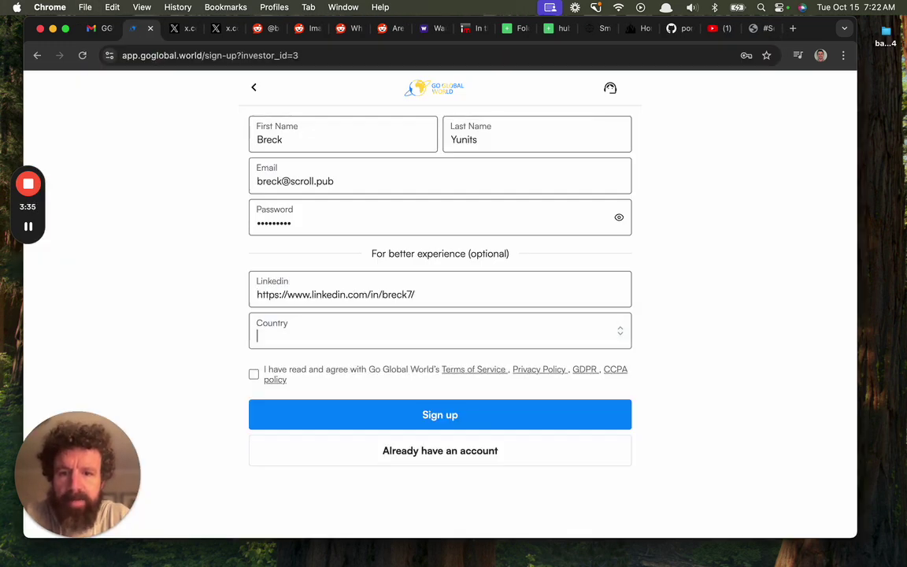
{"action": "type", "text": "United S"}
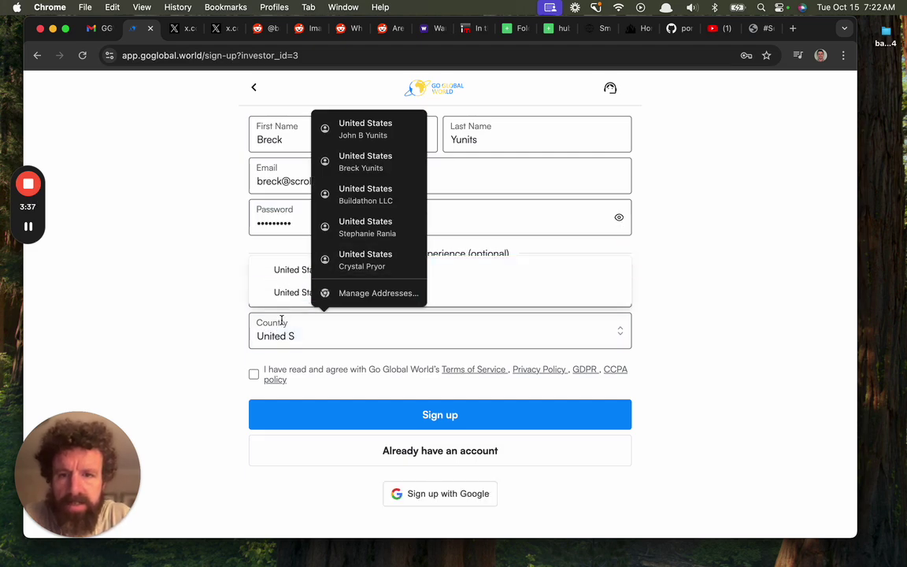
{"action": "left_click", "coordinate": [278, 287]}
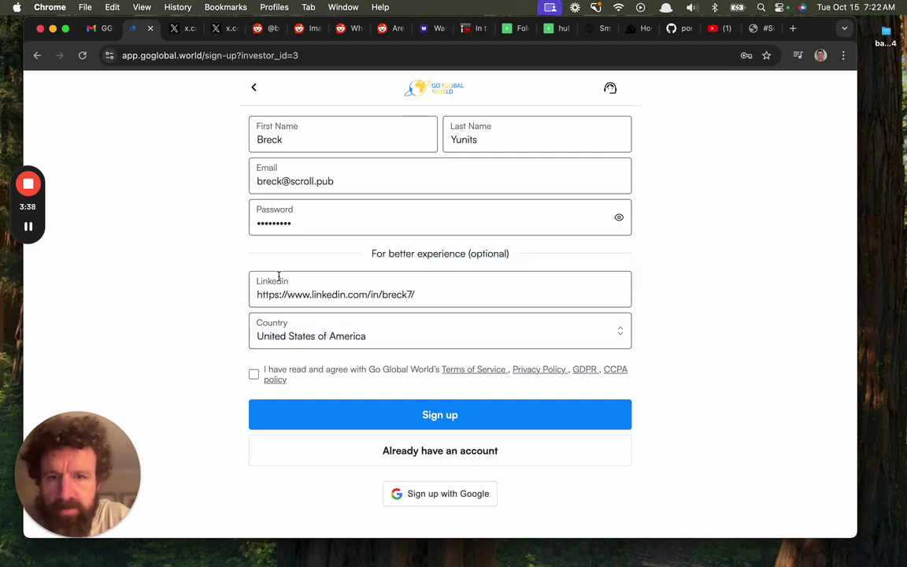
{"action": "left_click", "coordinate": [254, 374]}
{"action": "left_click", "coordinate": [281, 409]}
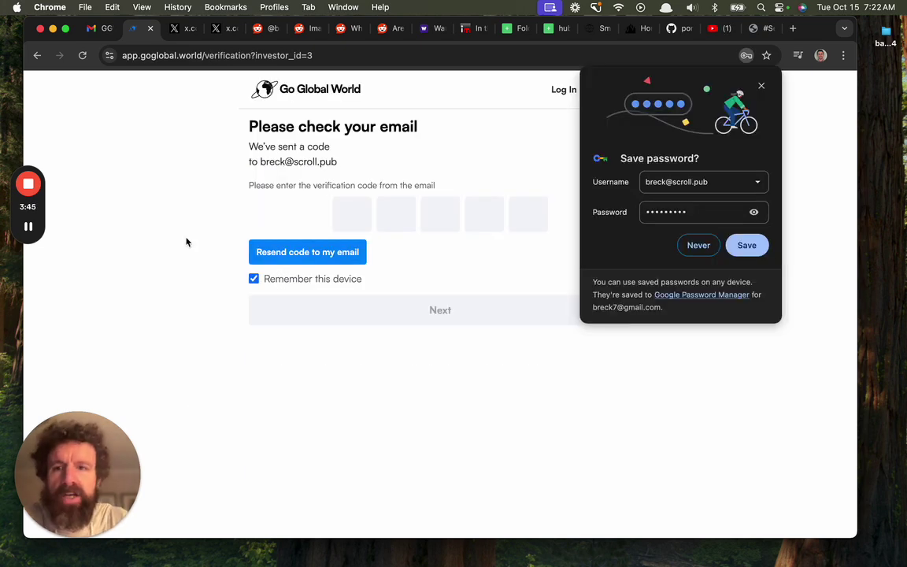
Check the Gmail inbox and Promotions category for the Go Global World verification email
{"action": "left_click", "coordinate": [92, 28]}
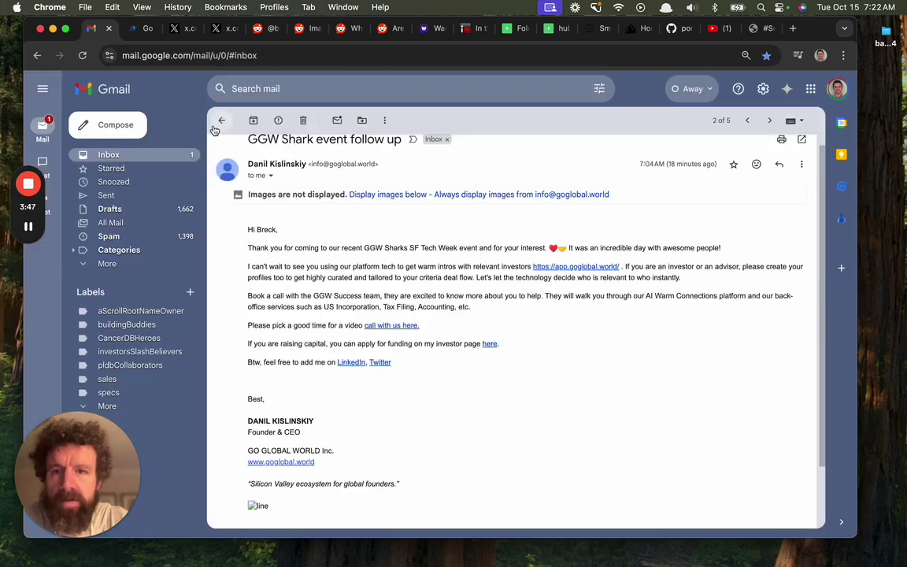
{"action": "left_click", "coordinate": [221, 120]}
{"action": "left_click", "coordinate": [221, 120]}
{"action": "left_click", "coordinate": [221, 120]}
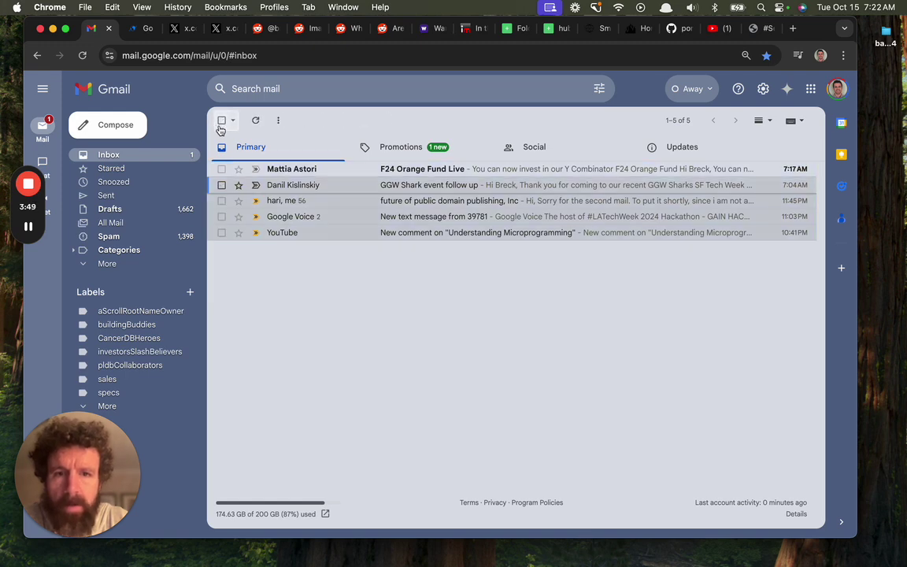
{"action": "left_click", "coordinate": [188, 158]}
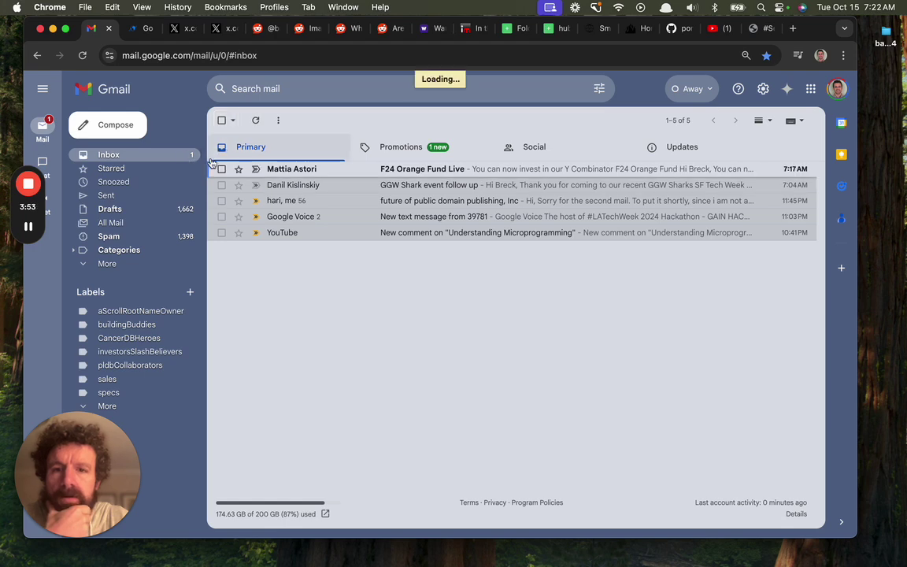
{"action": "left_click", "coordinate": [386, 149]}
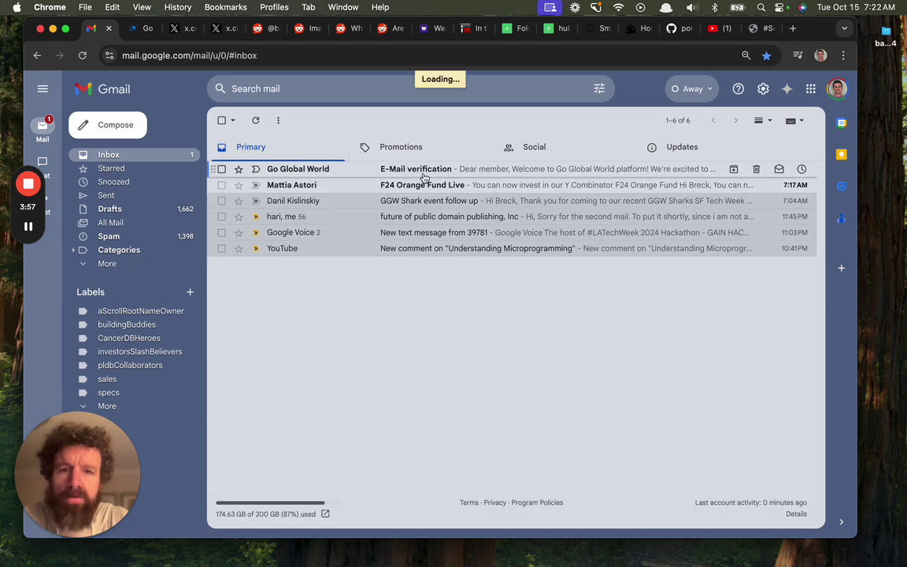
{"action": "left_click", "coordinate": [146, 28]}
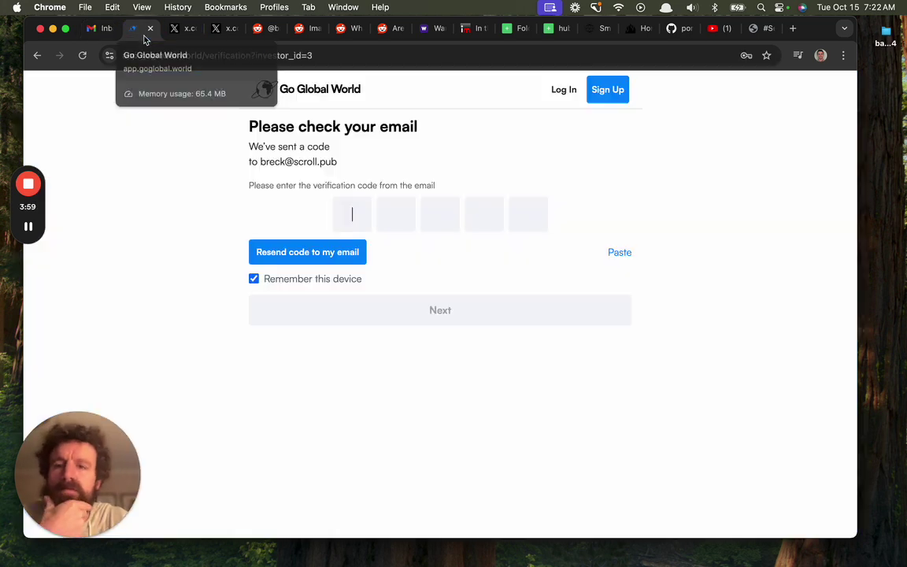
{"action": "left_click", "coordinate": [98, 29]}
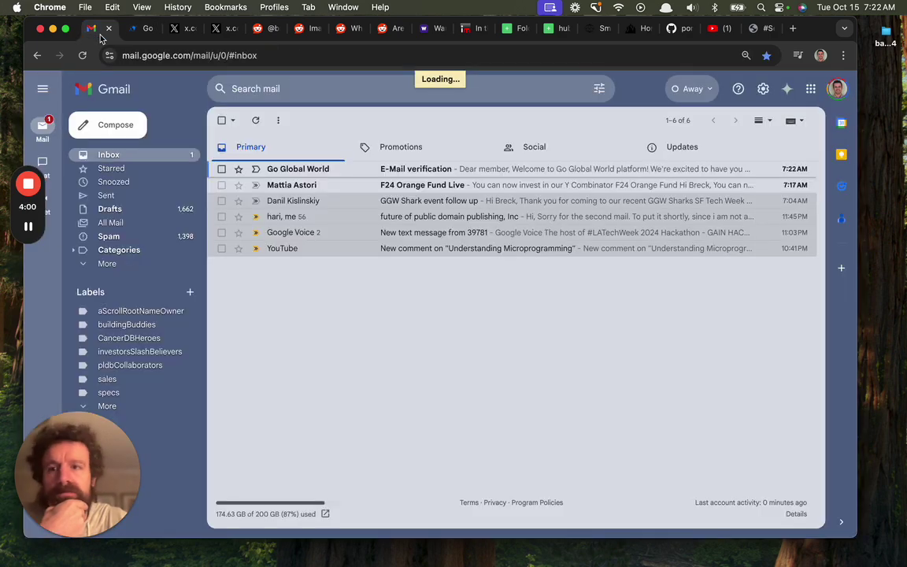
{"action": "left_click", "coordinate": [143, 29]}
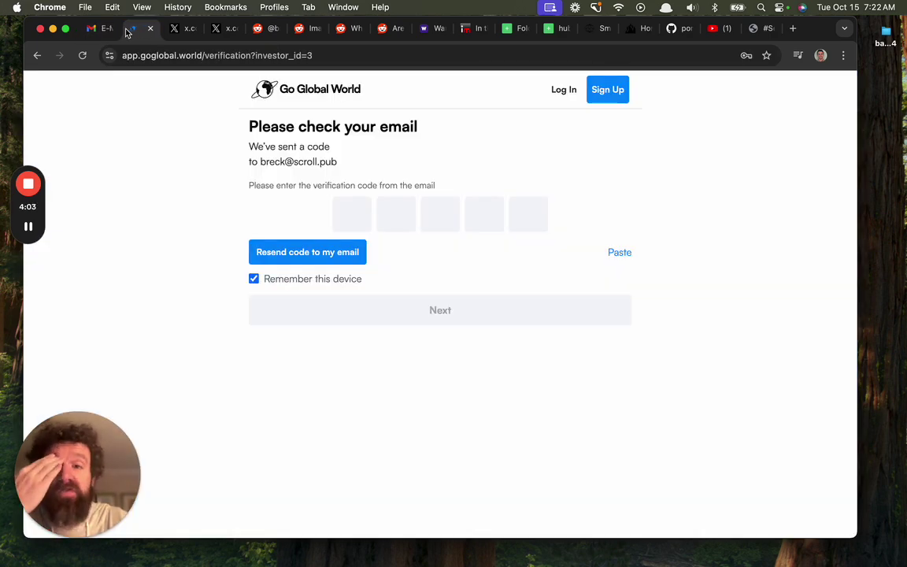
Copy the confirmation code from the verification email and paste it into the verification boxes
{"action": "left_click", "coordinate": [97, 28]}
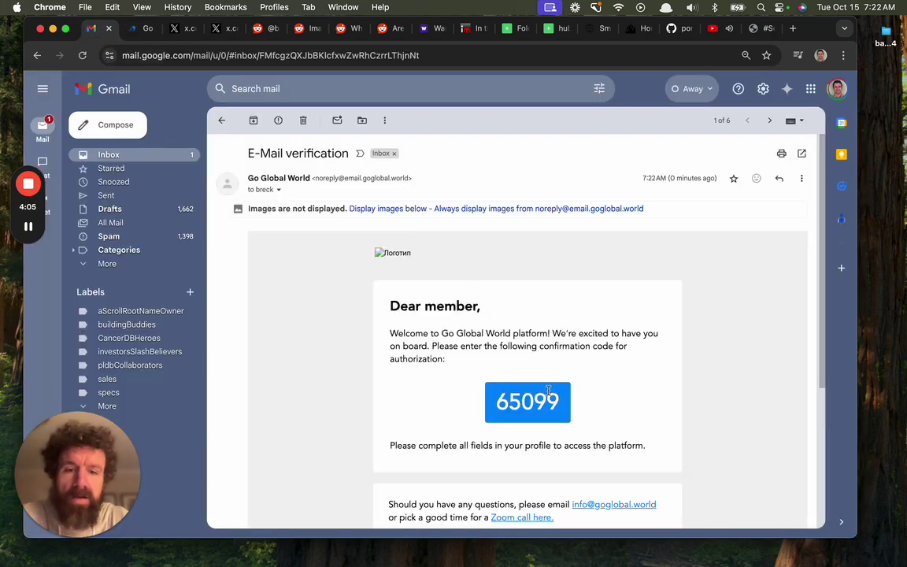
{"action": "double_click", "coordinate": [528, 402]}
{"action": "key", "text": "super+c"}
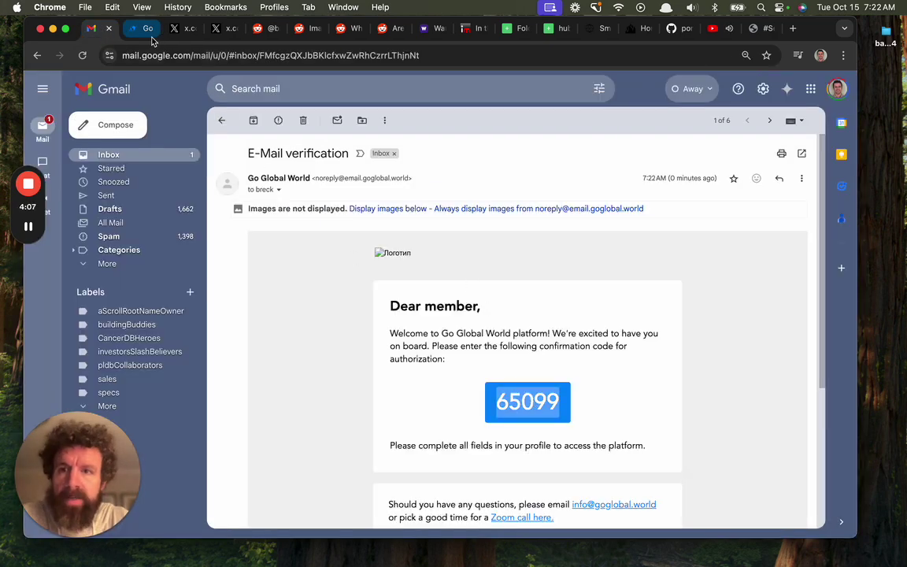
{"action": "left_click", "coordinate": [150, 30]}
{"action": "key", "text": "super+v"}
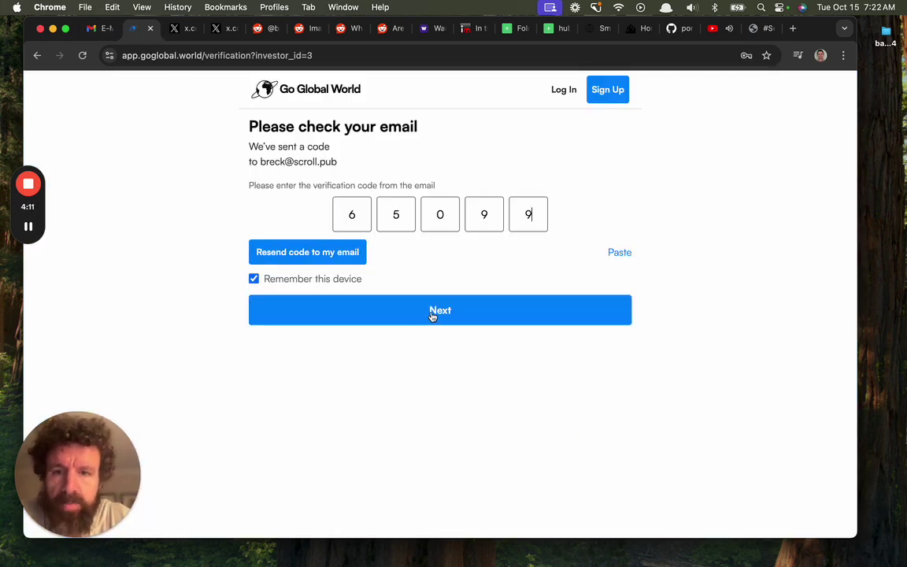
Submit the verification code and fill the Twitter field with the applicant's Twitter profile URL
{"action": "left_click", "coordinate": [432, 315]}
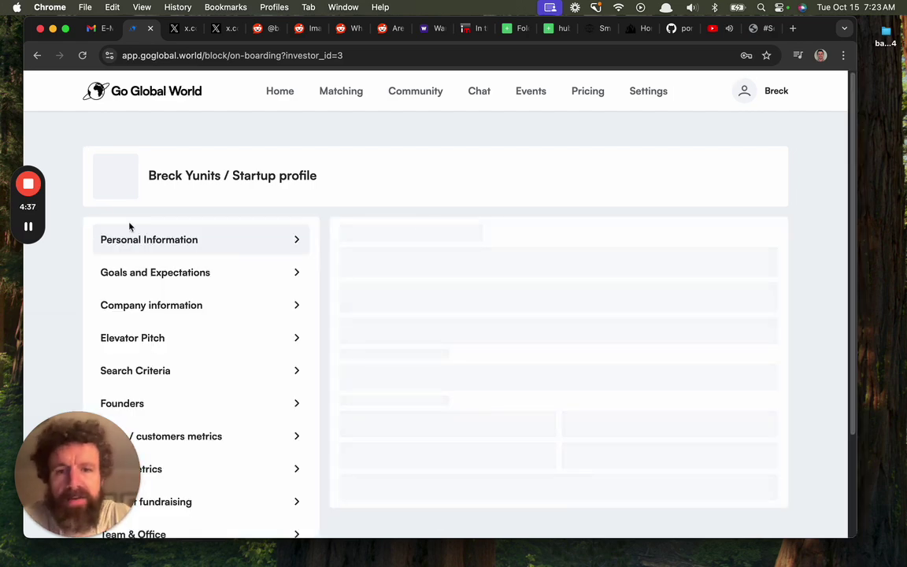
{"action": "scroll", "coordinate": [190, 205], "scroll_direction": "down", "scroll_amount": 2}
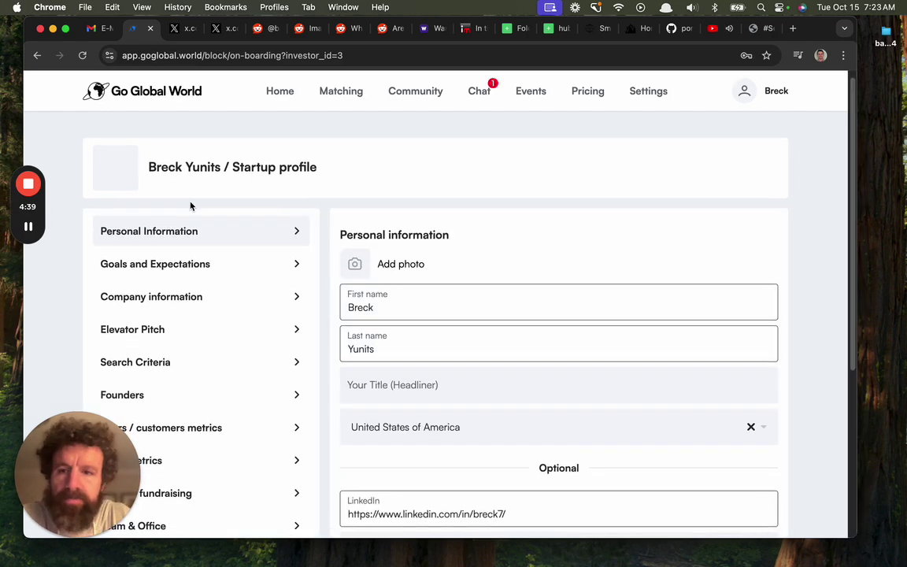
{"action": "scroll", "coordinate": [200, 205], "scroll_direction": "down", "scroll_amount": 4}
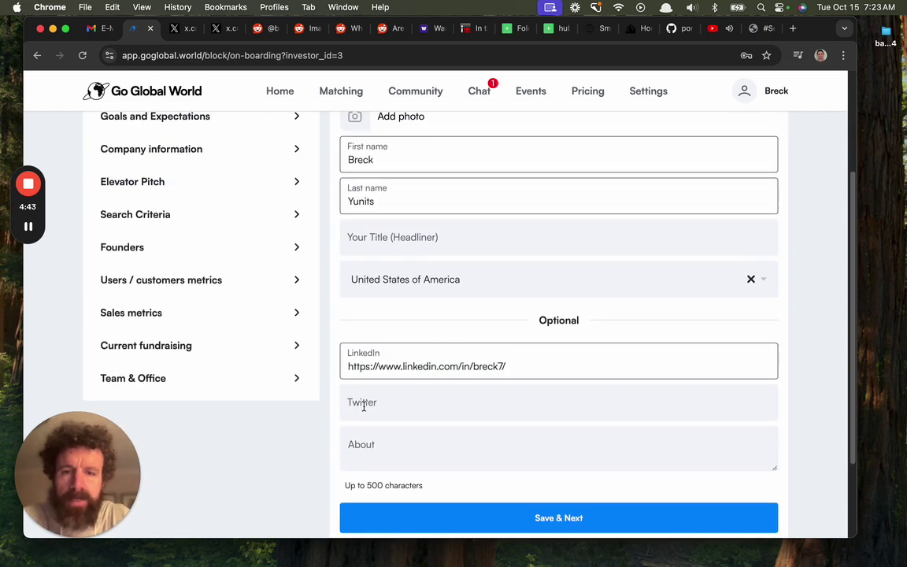
{"action": "key", "text": "super+t"}
{"action": "type", "text": "tw"}
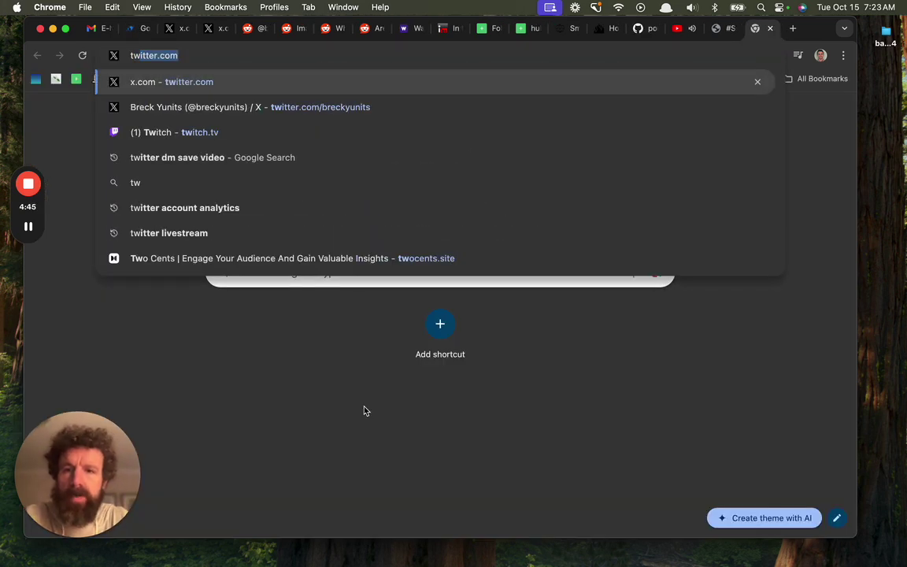
{"action": "key", "text": "Down"}
{"action": "key", "text": "super+a"}
{"action": "key", "text": "super+c"}
{"action": "key", "text": "super+w"}
{"action": "left_click", "coordinate": [541, 407]}
{"action": "key", "text": "super+v"}
Paste the applicant's GitHub profile link into the About field
{"action": "key", "text": "super+t"}
{"action": "type", "text": "brec"}
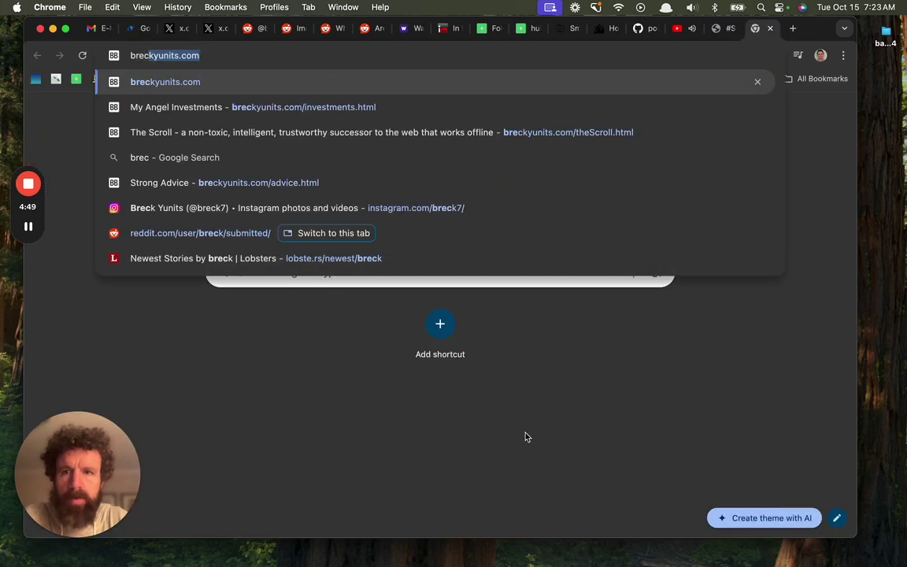
{"action": "key", "text": "super+a"}
{"action": "key", "text": "super+w"}
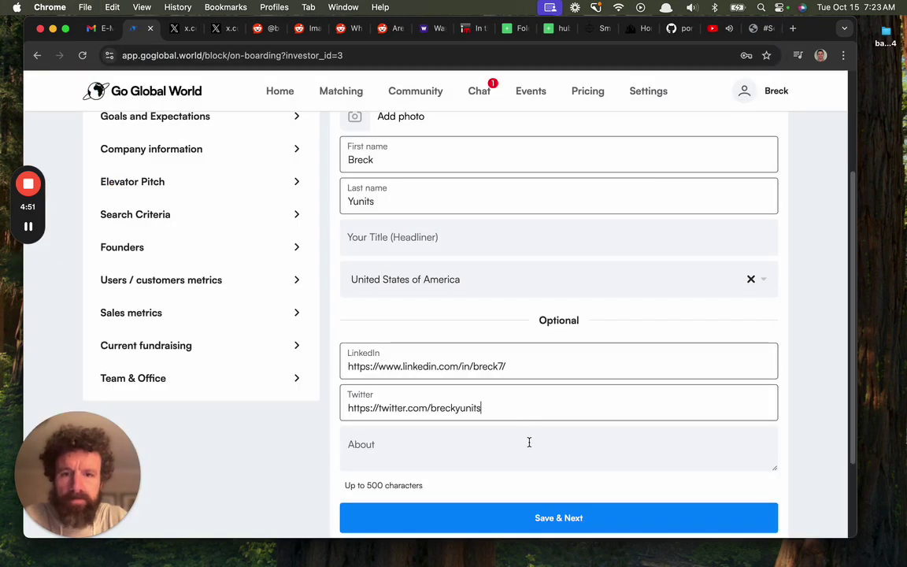
{"action": "left_click", "coordinate": [528, 442]}
{"action": "key", "text": "super+t"}
{"action": "type", "text": "git"}
{"action": "key", "text": "super+a"}
{"action": "key", "text": "super+c"}
{"action": "key", "text": "super+w"}
{"action": "key", "text": "super+v"}
Set the title (Headliner) field to 'Founder'
{"action": "scroll", "coordinate": [508, 371], "scroll_direction": "up", "scroll_amount": 2}
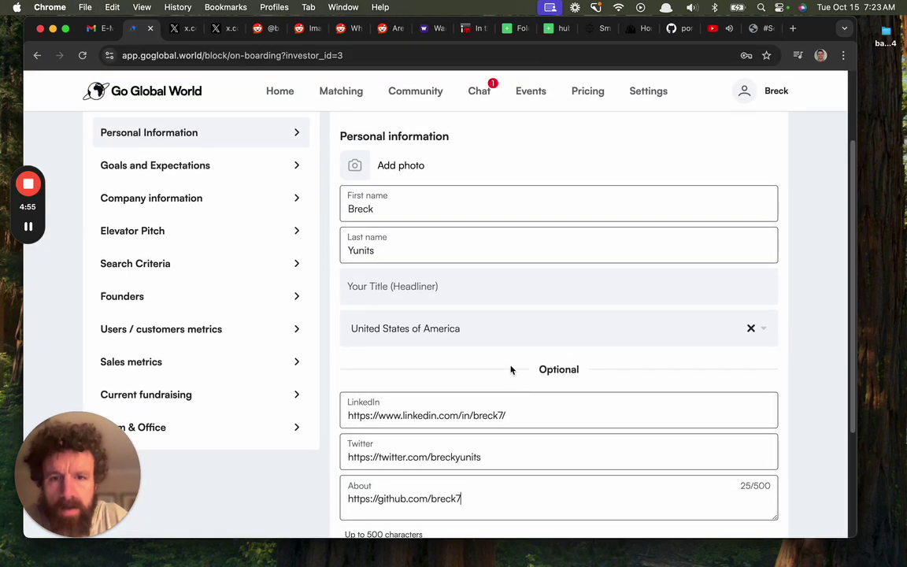
{"action": "left_click", "coordinate": [459, 292]}
{"action": "type", "text": "Founder of The"}
{"action": "key", "text": "shift+alt+Left"}
{"action": "key", "text": "shift+alt+Left"}
{"action": "key", "text": "BackSpace"}
{"action": "key", "text": "BackSpace"}
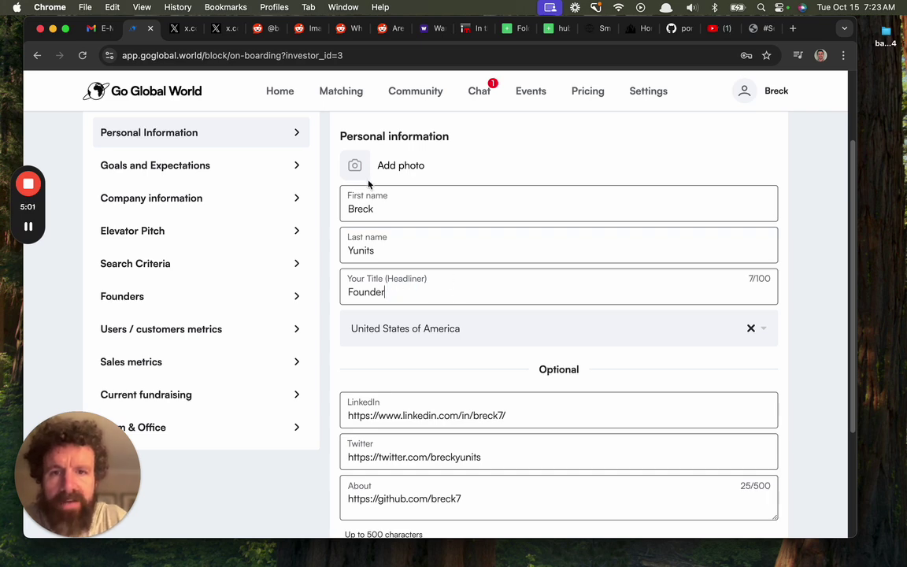
Upload the headshot image, found by searching 'head' in the website folder, and save Personal information
{"action": "left_click", "coordinate": [389, 169]}
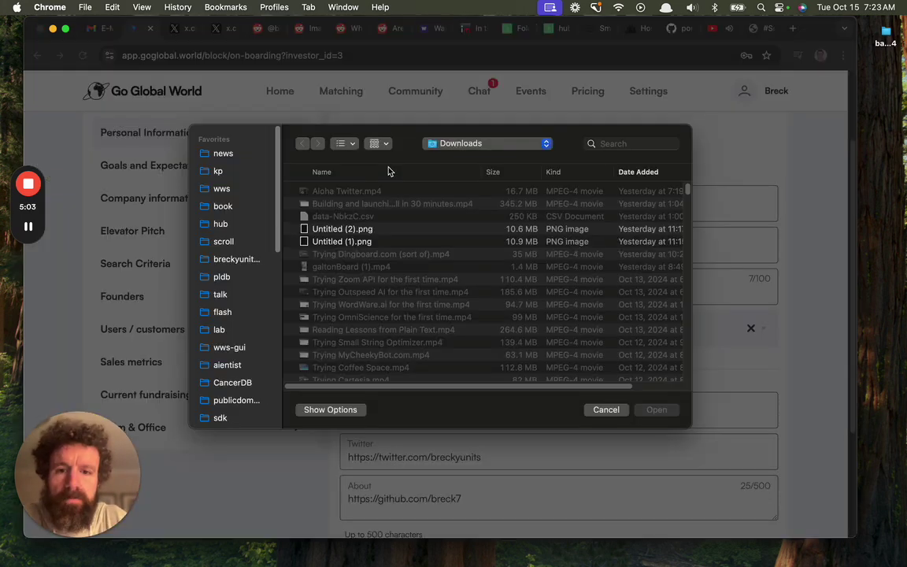
{"action": "left_click", "coordinate": [237, 259]}
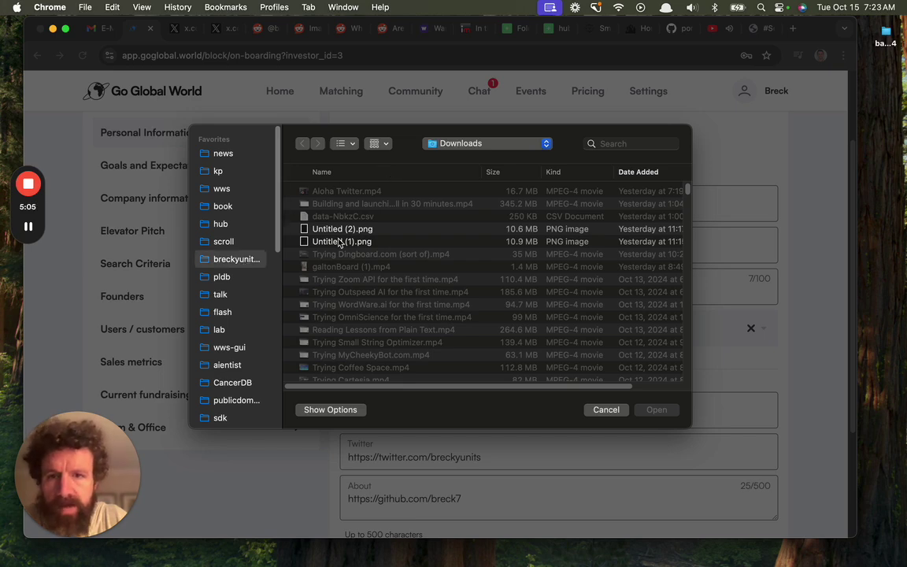
{"action": "left_click", "coordinate": [658, 144]}
{"action": "type", "text": "head"}
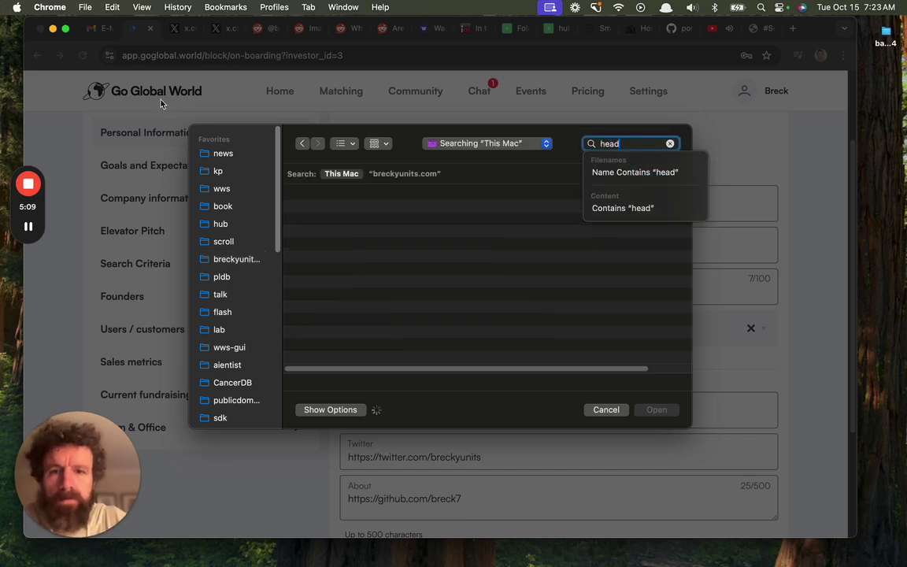
{"action": "left_click", "coordinate": [405, 174]}
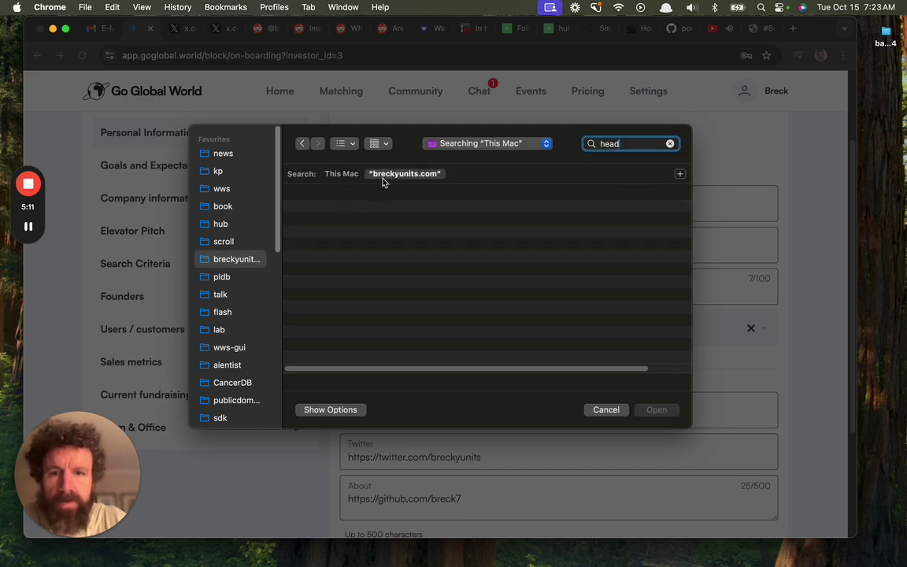
{"action": "left_click", "coordinate": [330, 211]}
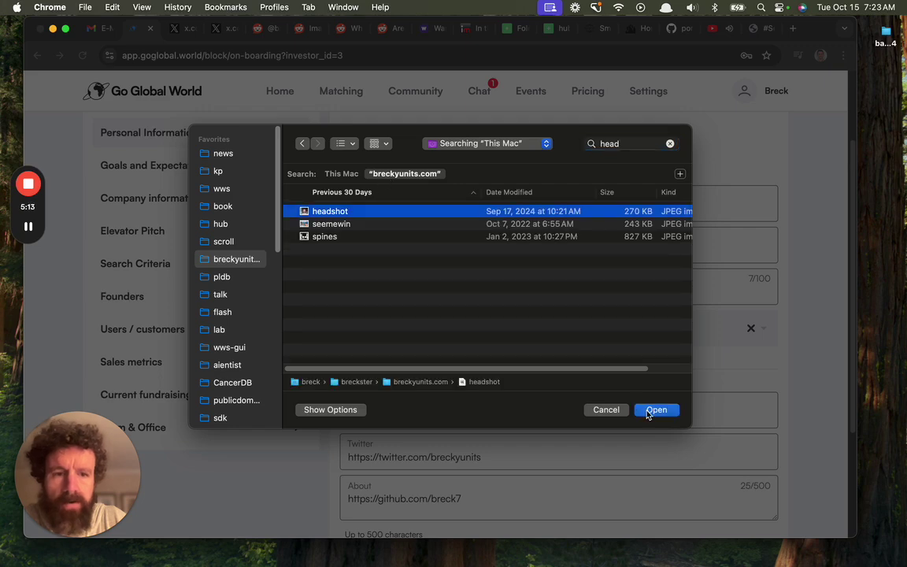
{"action": "left_click", "coordinate": [648, 411]}
{"action": "scroll", "coordinate": [331, 277], "scroll_direction": "down", "scroll_amount": 4}
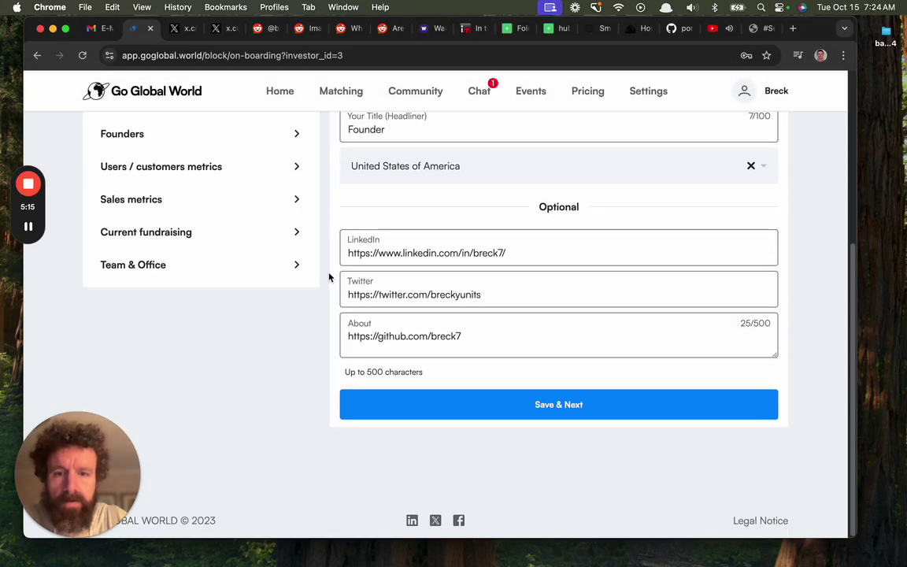
{"action": "scroll", "coordinate": [329, 276], "scroll_direction": "up", "scroll_amount": 5}
{"action": "scroll", "coordinate": [334, 304], "scroll_direction": "down", "scroll_amount": 5}
{"action": "left_click", "coordinate": [406, 414]}
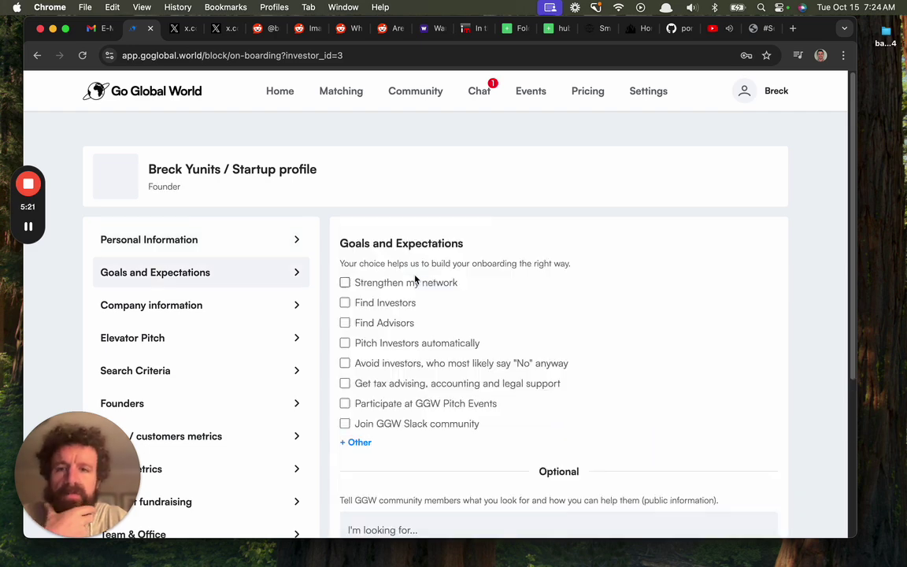
Return to Personal information and re-upload the headshot via a Name Contains 'head' search
{"action": "left_click", "coordinate": [259, 239]}
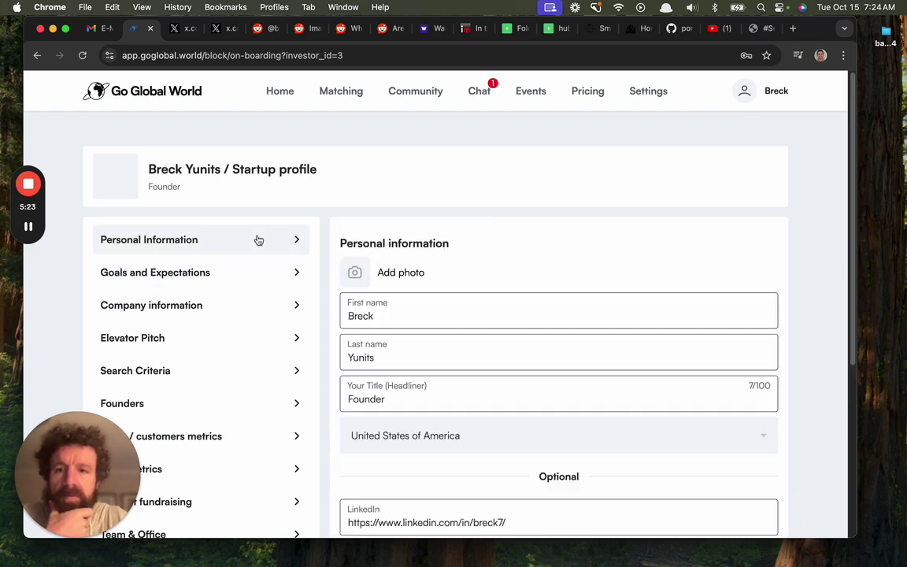
{"action": "left_click", "coordinate": [389, 271]}
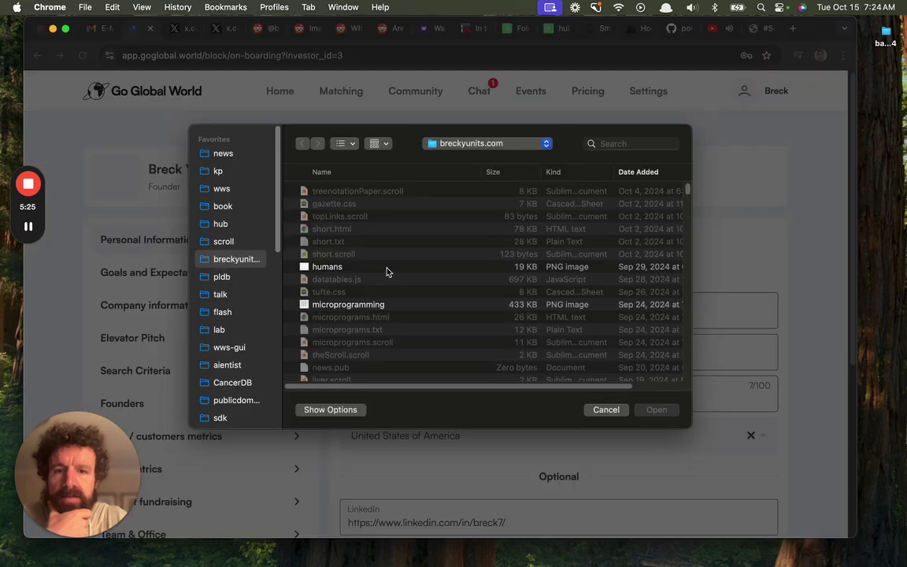
{"action": "left_click", "coordinate": [611, 145]}
{"action": "type", "text": "head"}
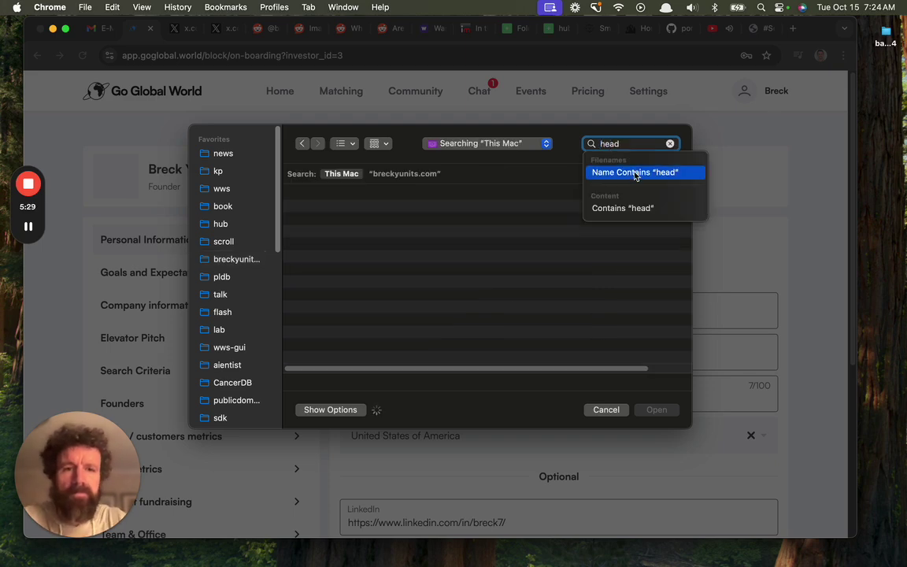
{"action": "left_click", "coordinate": [610, 173]}
{"action": "left_click", "coordinate": [403, 173]}
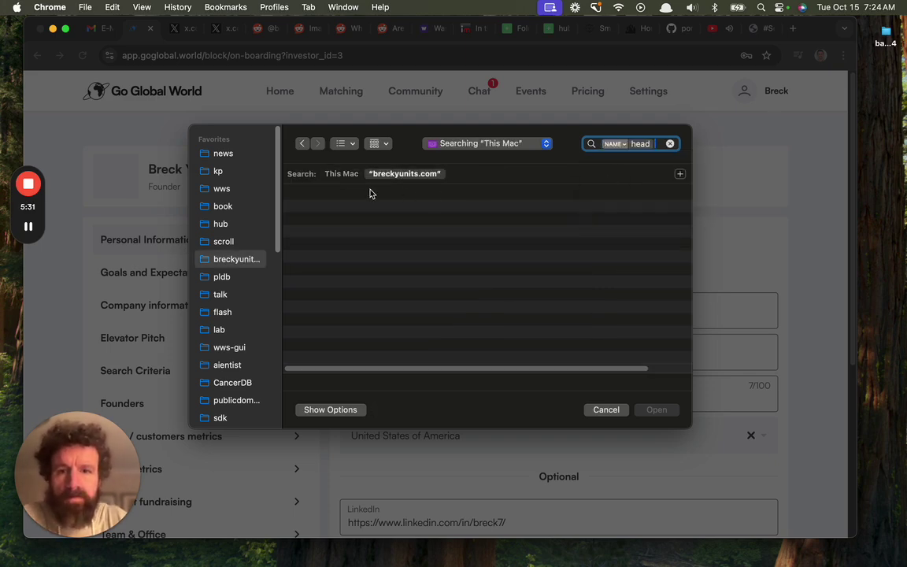
{"action": "left_click", "coordinate": [336, 214]}
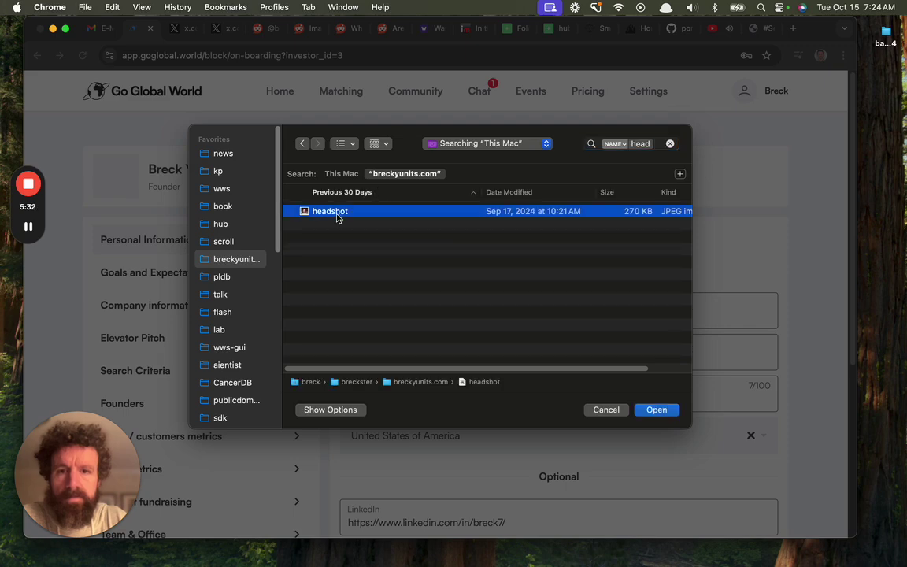
{"action": "left_click", "coordinate": [650, 411]}
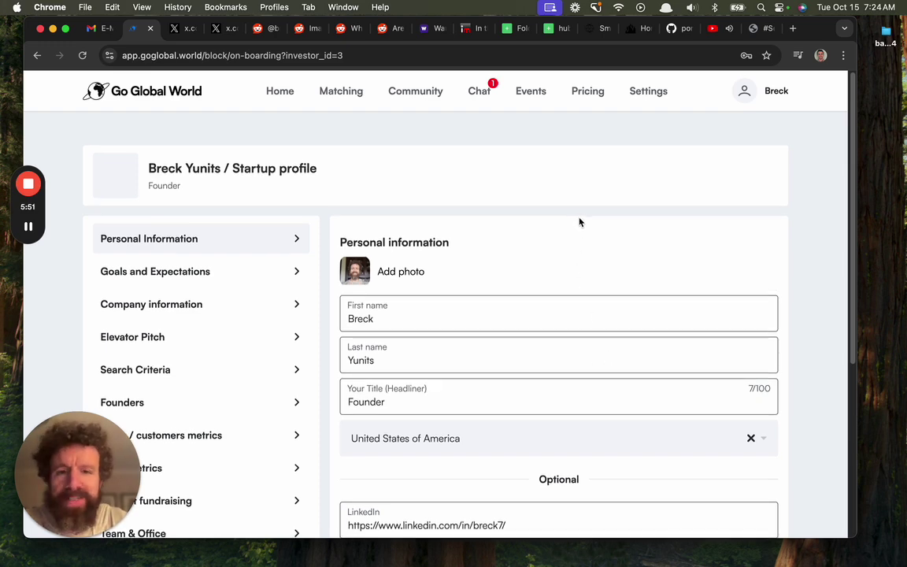
{"action": "scroll", "coordinate": [579, 223], "scroll_direction": "down", "scroll_amount": 5}
Save personal information, then tick Pitch Investors automatically and add finding investors as a goal
{"action": "left_click", "coordinate": [504, 414]}
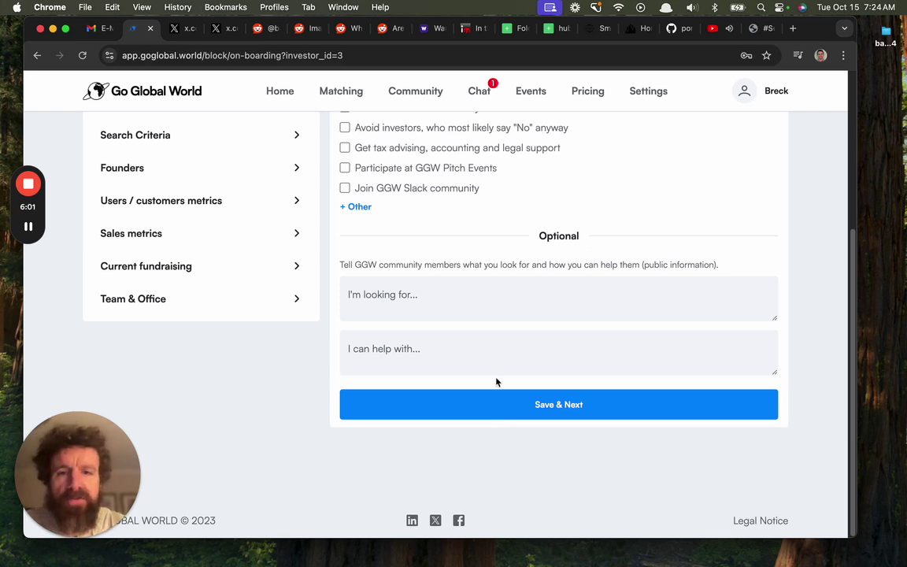
{"action": "scroll", "coordinate": [494, 365], "scroll_direction": "up", "scroll_amount": 5}
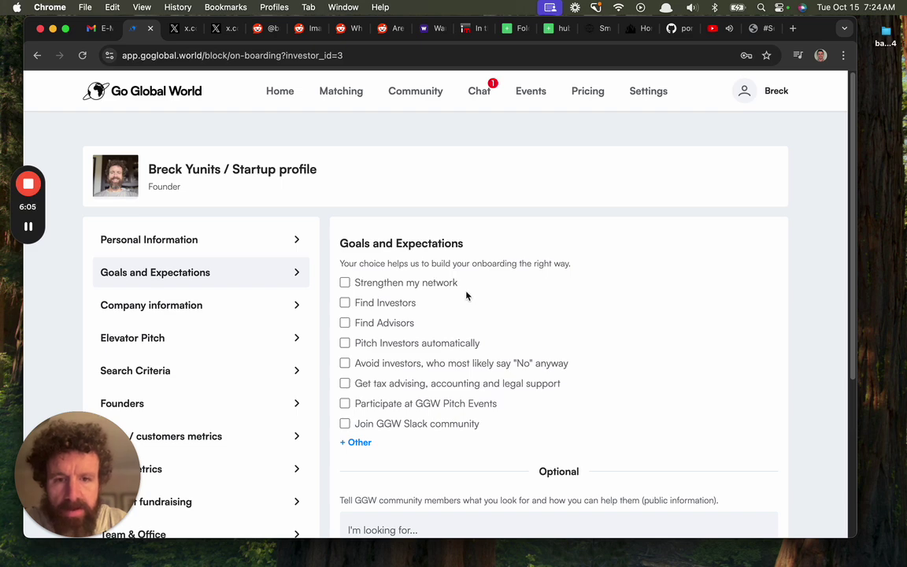
{"action": "left_click", "coordinate": [445, 344]}
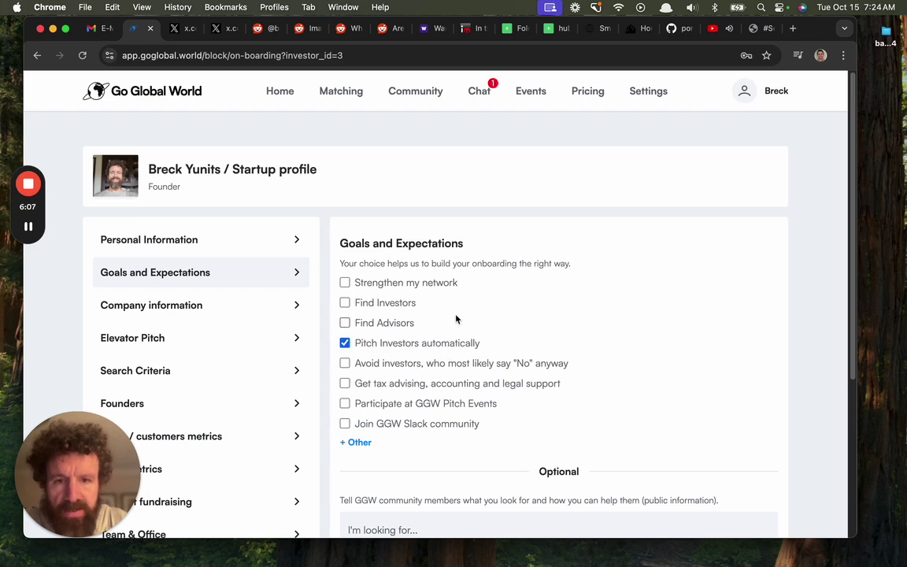
{"action": "scroll", "coordinate": [467, 293], "scroll_direction": "down", "scroll_amount": 1}
{"action": "scroll", "coordinate": [466, 293], "scroll_direction": "down", "scroll_amount": 2}
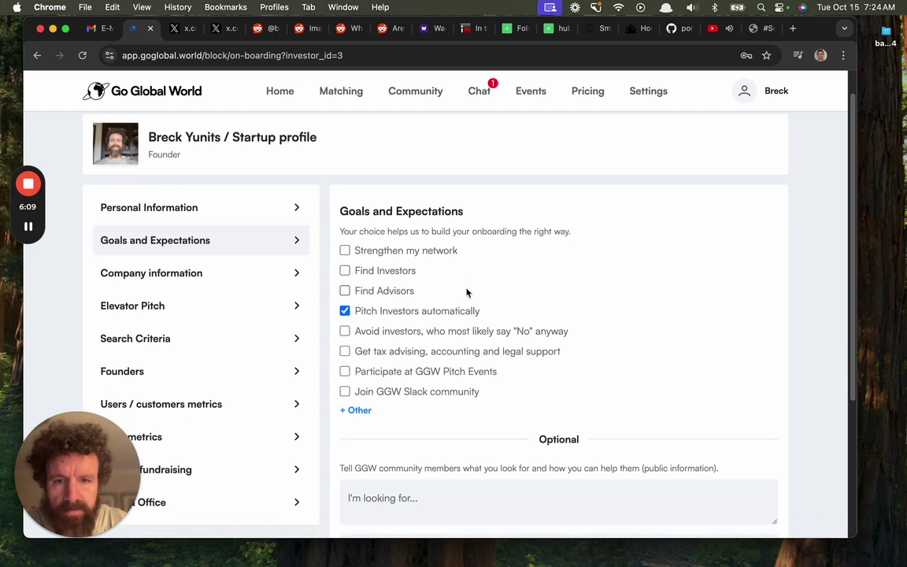
{"action": "left_click", "coordinate": [394, 275]}
Enter 'Capital' as sought, offer help with 'Anything technical, life, cooking, raising kids…', then save
{"action": "scroll", "coordinate": [513, 290], "scroll_direction": "down", "scroll_amount": 5}
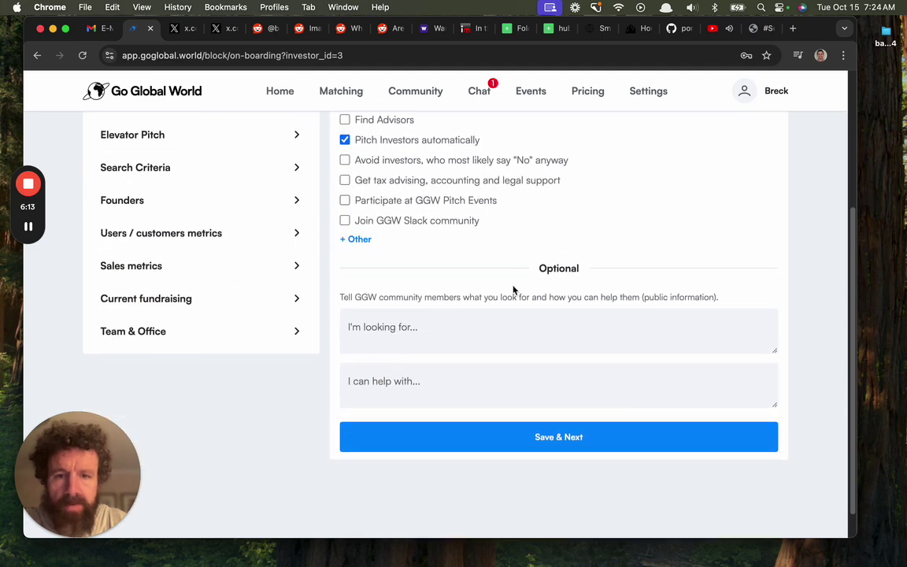
{"action": "left_click", "coordinate": [452, 383]}
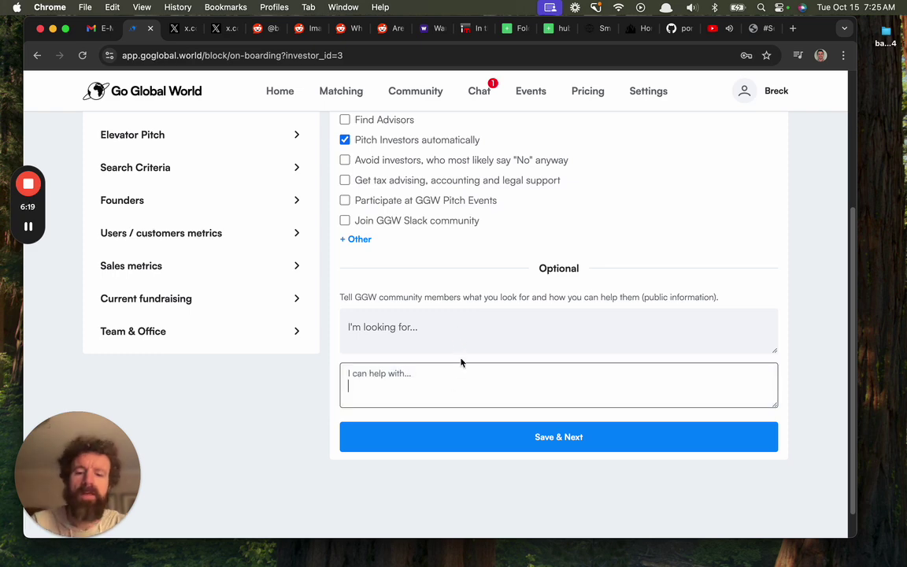
{"action": "type", "text": "Anyt"}
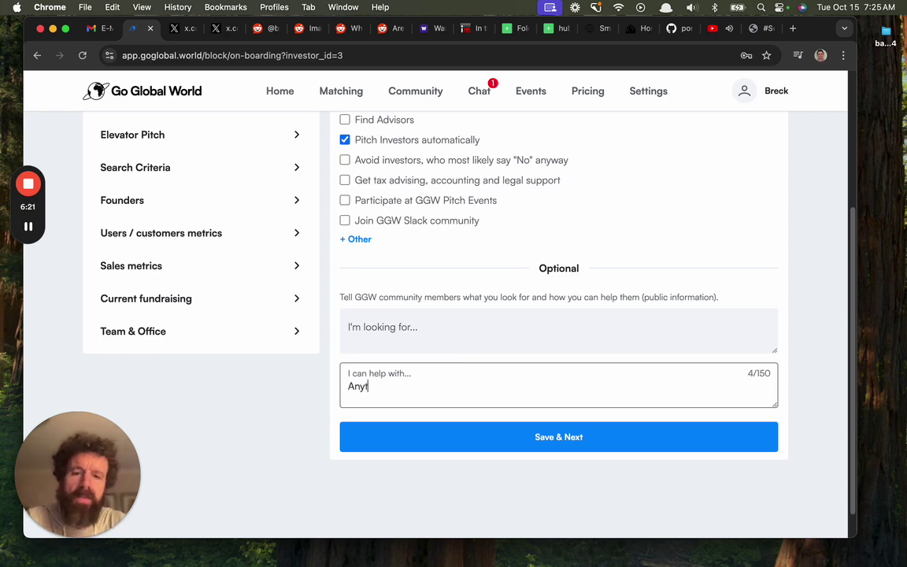
{"action": "type", "text": "hing techni"}
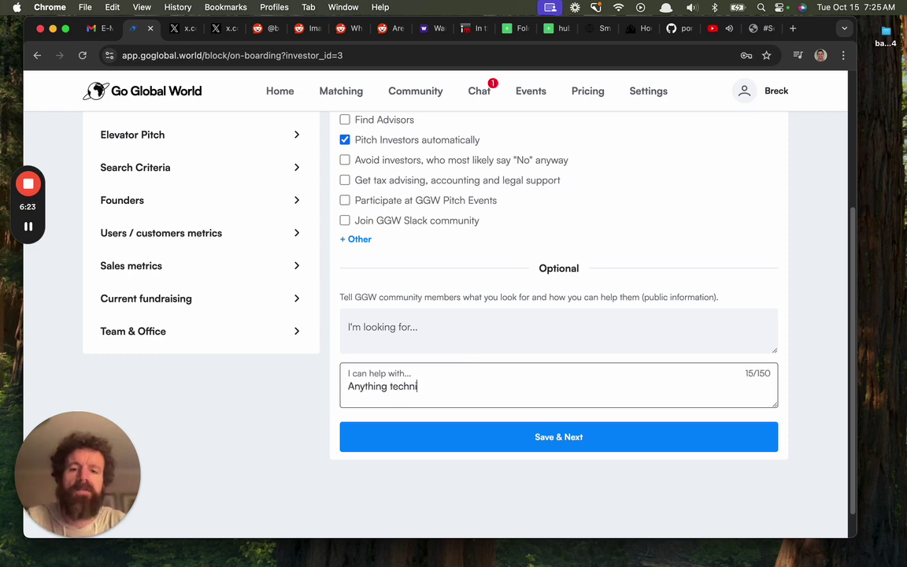
{"action": "type", "text": "cal,"}
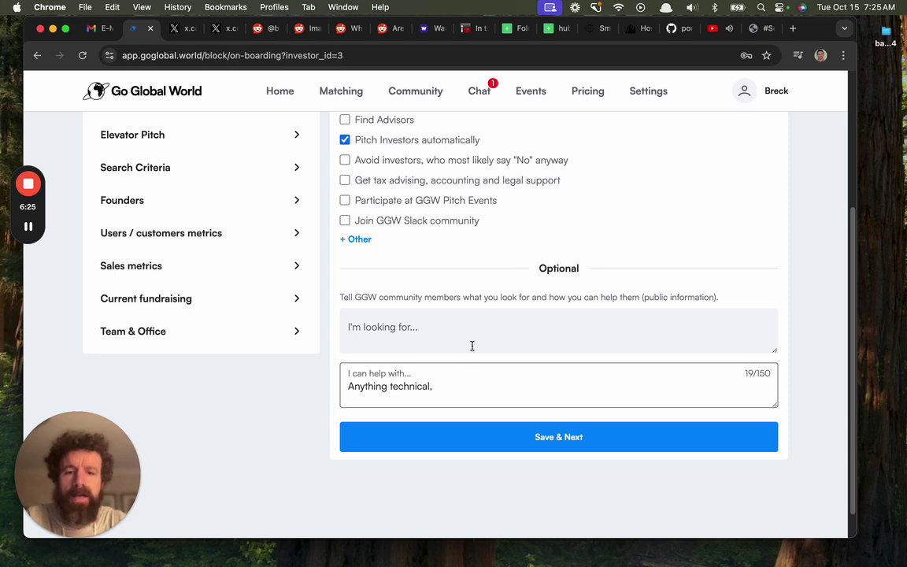
{"action": "left_click", "coordinate": [481, 334]}
{"action": "type", "text": "Capital"}
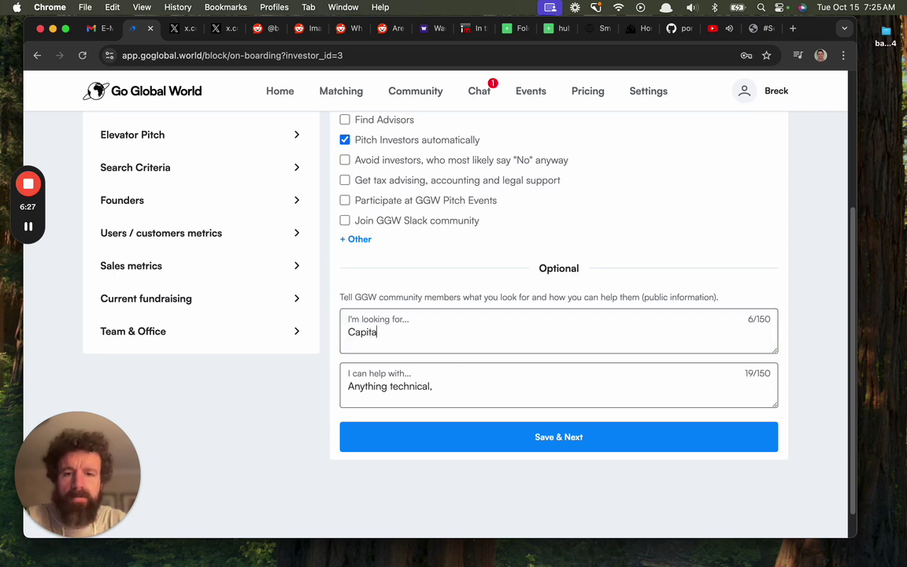
{"action": "left_click", "coordinate": [488, 389]}
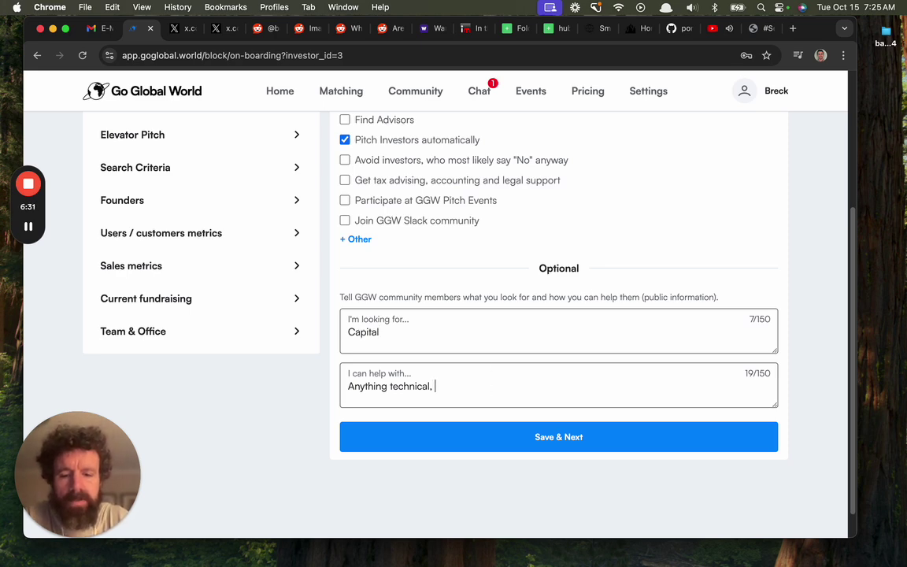
{"action": "type", "text": "life, cooking, "}
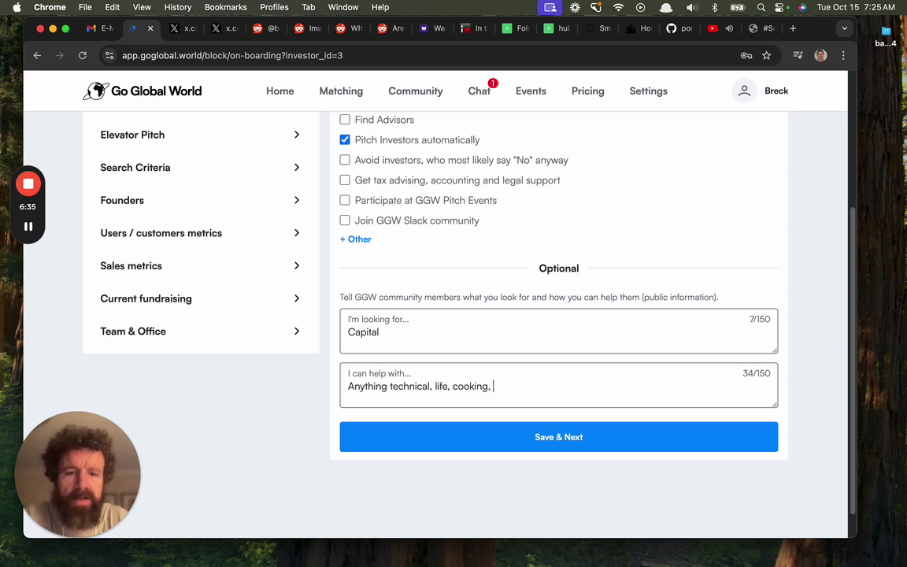
{"action": "type", "text": "raising kids,"}
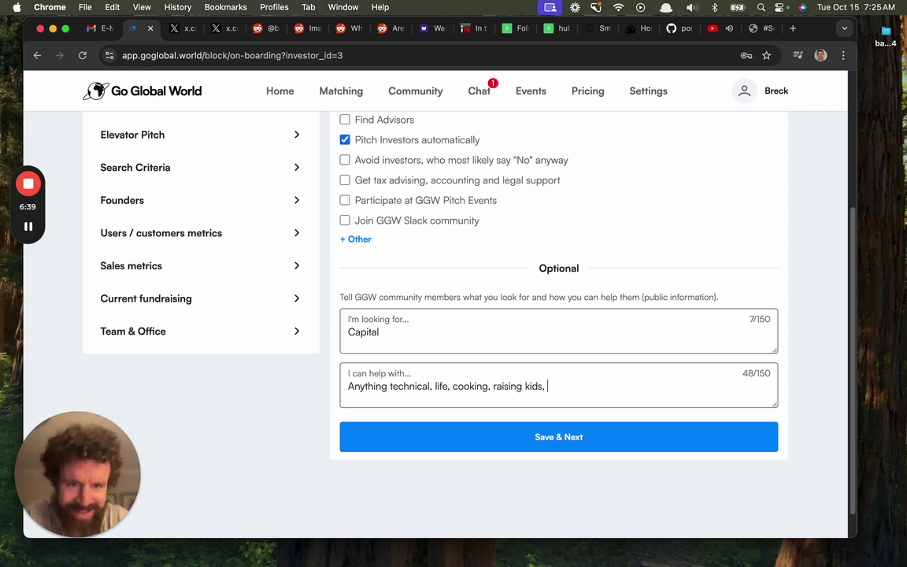
{"action": "type", "text": "you name it I'll give you my mathem"}
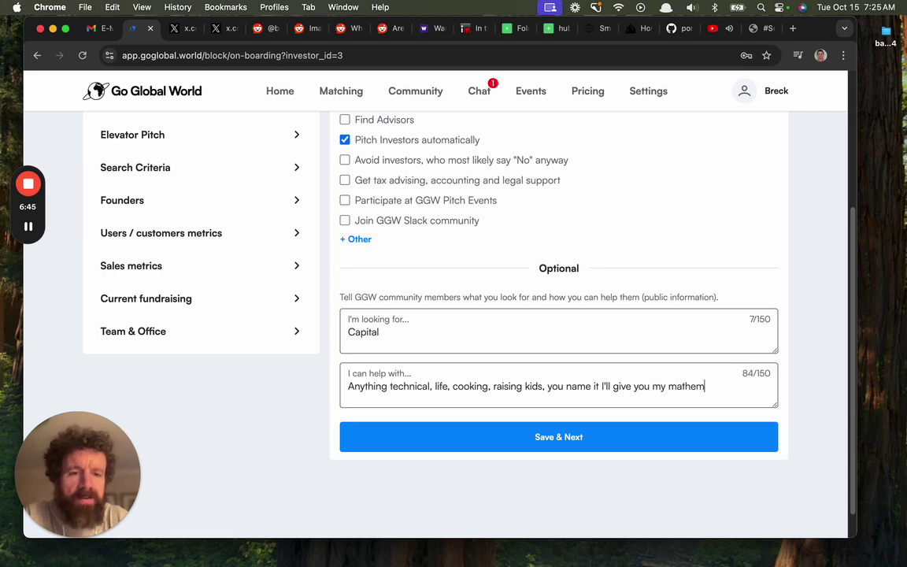
{"action": "type", "text": "atical opinion."}
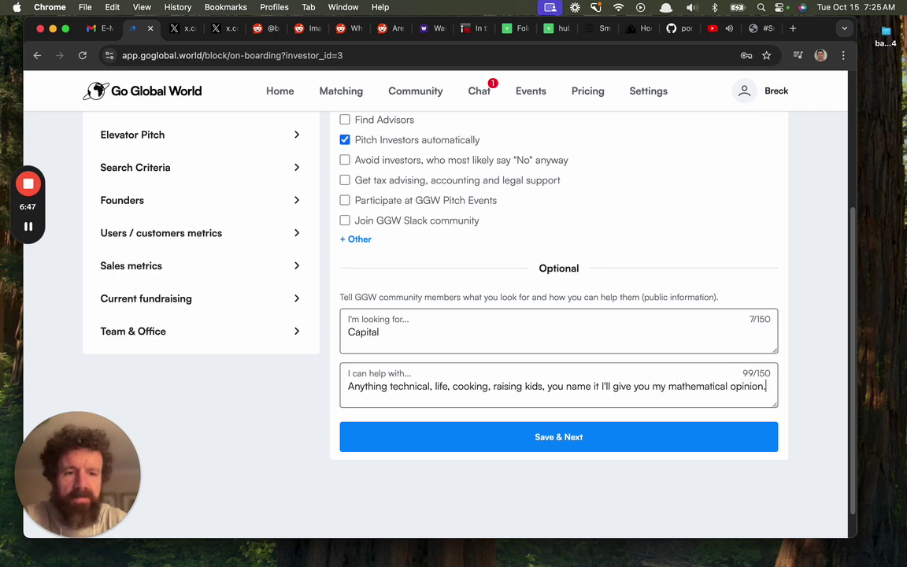
{"action": "type", "text": " :)"}
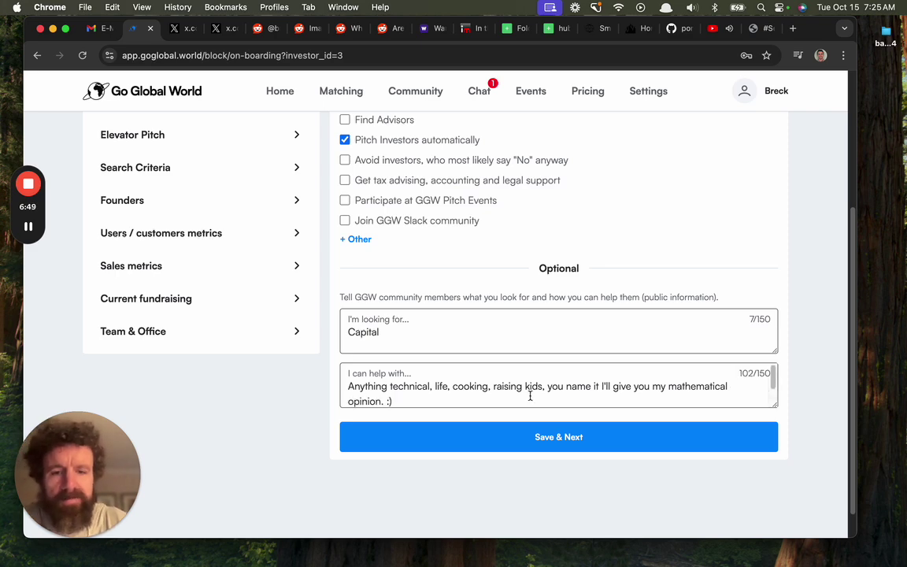
{"action": "left_click", "coordinate": [506, 449]}
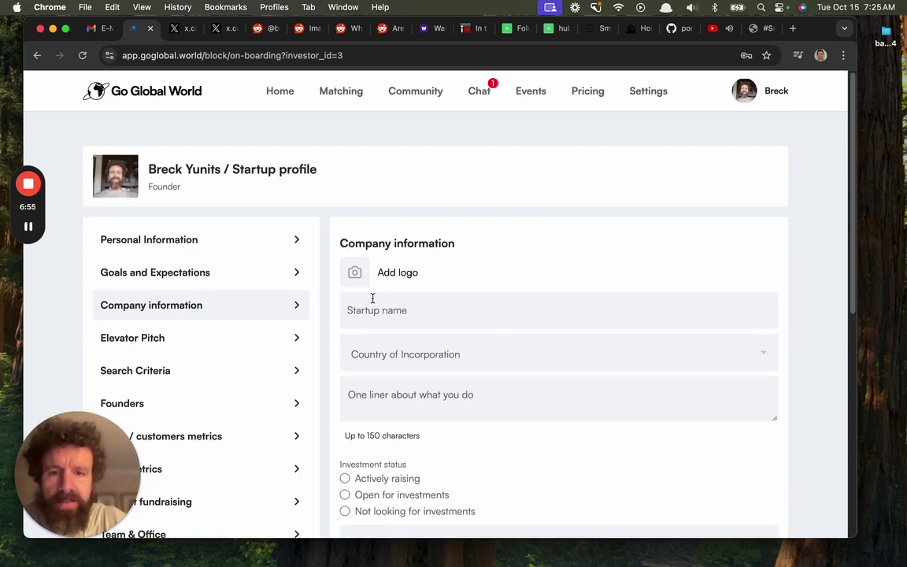
Name the startup 'The Scroll' and set its country of incorporation to United States of America
{"action": "left_click", "coordinate": [373, 298]}
{"action": "type", "text": "The Scroll"}
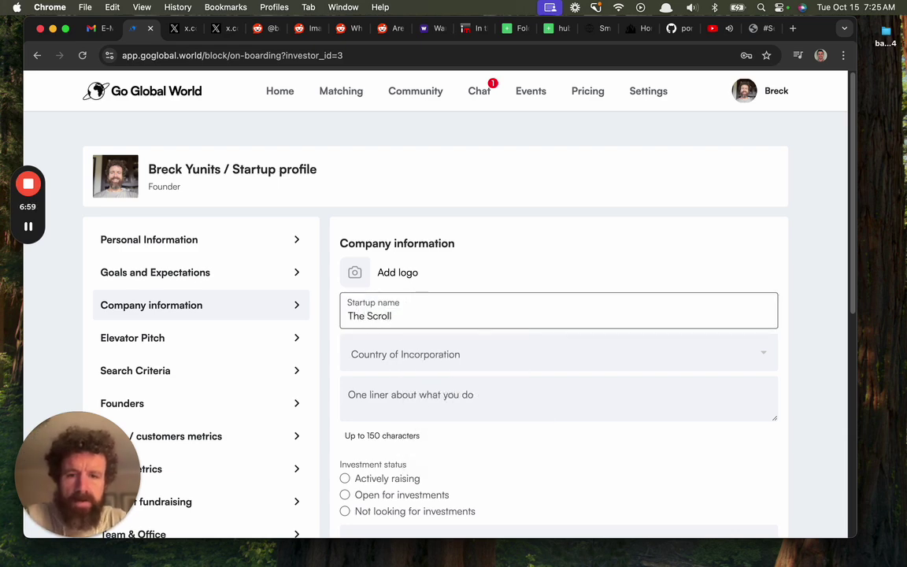
{"action": "left_click", "coordinate": [405, 354]}
{"action": "type", "text": "United Stea"}
{"action": "left_click", "coordinate": [421, 382]}
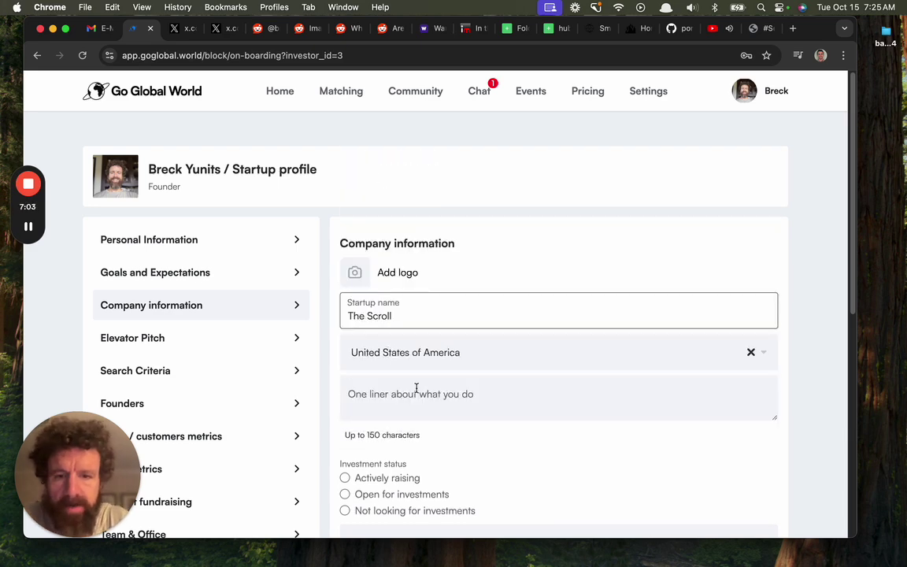
Upload the og image from the wws folder as the startup logo
{"action": "left_click", "coordinate": [358, 277]}
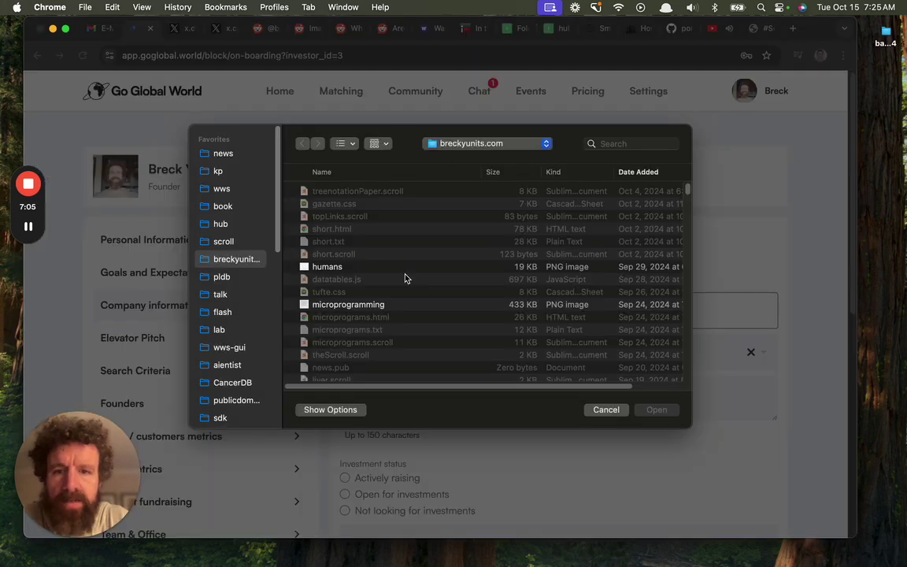
{"action": "left_click", "coordinate": [223, 189]}
{"action": "double_click", "coordinate": [341, 192]}
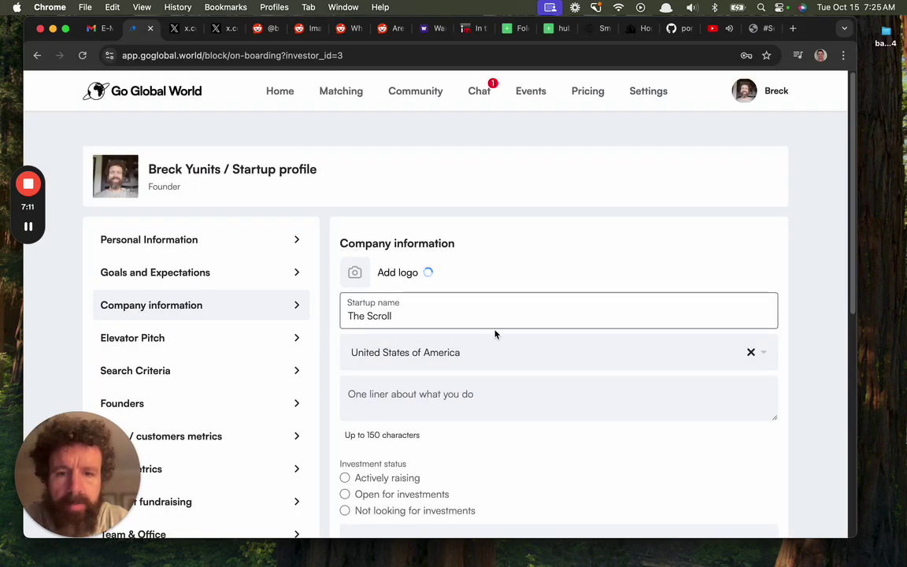
Leave the browser and launch Terminal from the app launcher
{"action": "scroll", "coordinate": [493, 334], "scroll_direction": "down", "scroll_amount": 3}
{"action": "left_click", "coordinate": [491, 339]}
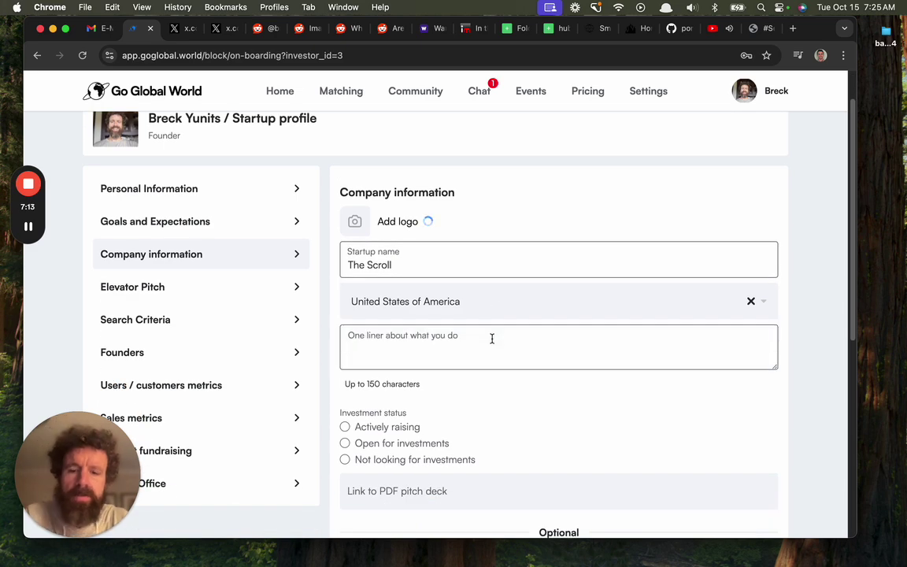
{"action": "key", "text": "super+Tab"}
{"action": "key", "text": "alt+space"}
{"action": "type", "text": "te"}
{"action": "key", "text": "Return"}
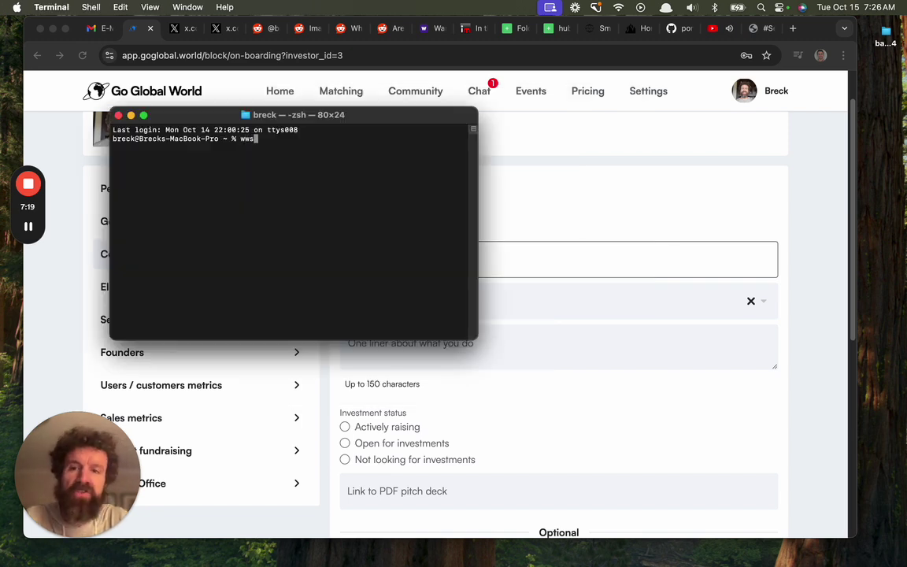
{"action": "type", "text": "wws start"}
{"action": "key", "text": "Return"}
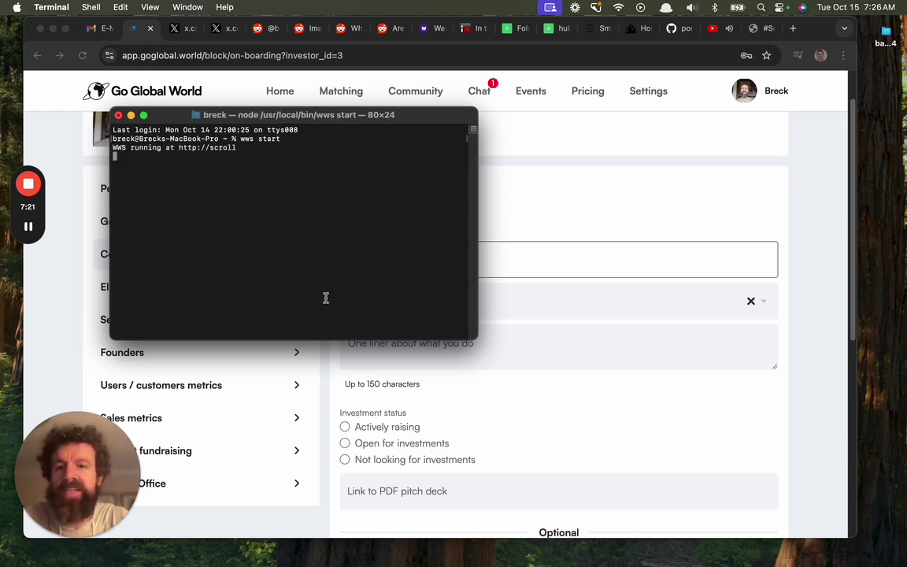
{"action": "left_click", "coordinate": [217, 150], "text": "super"}
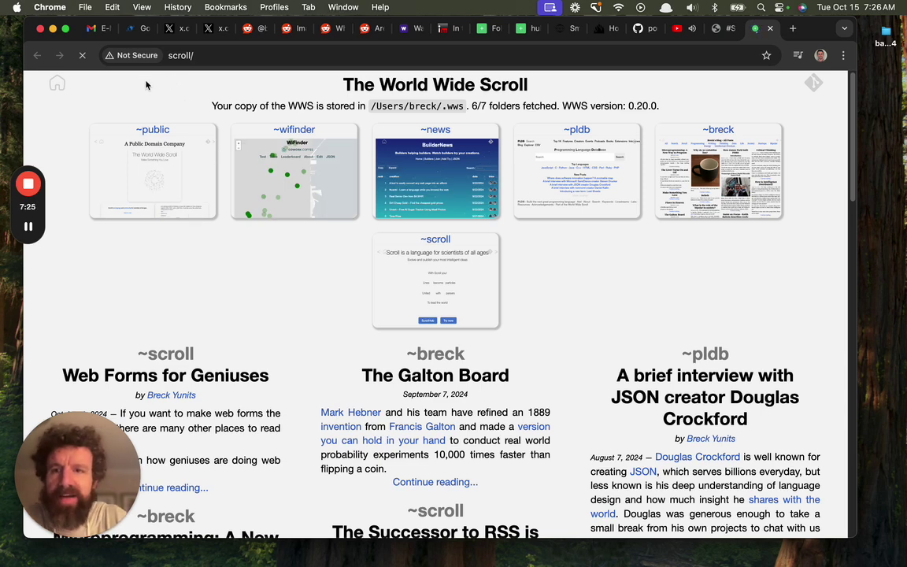
{"action": "left_click", "coordinate": [51, 85]}
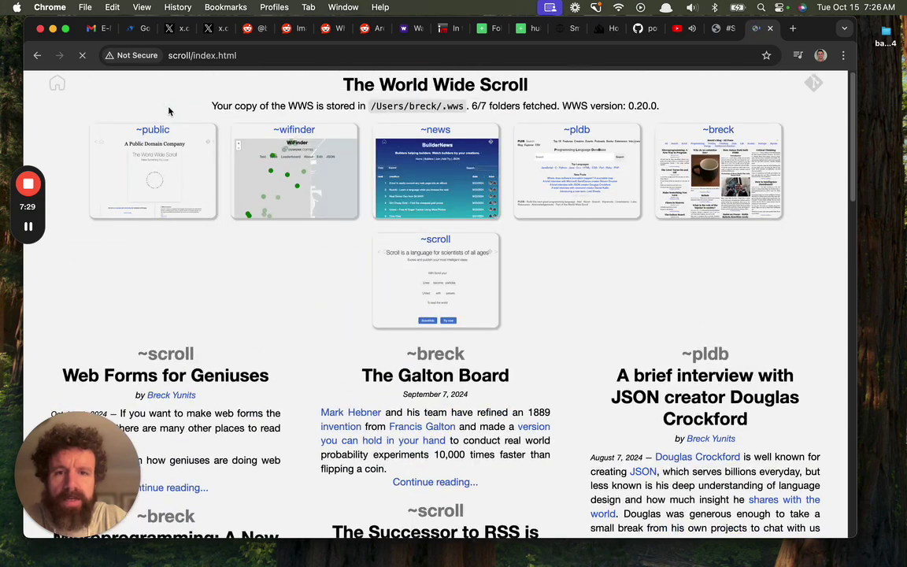
{"action": "key", "text": "super+Tab"}
{"action": "key", "text": "super+t"}
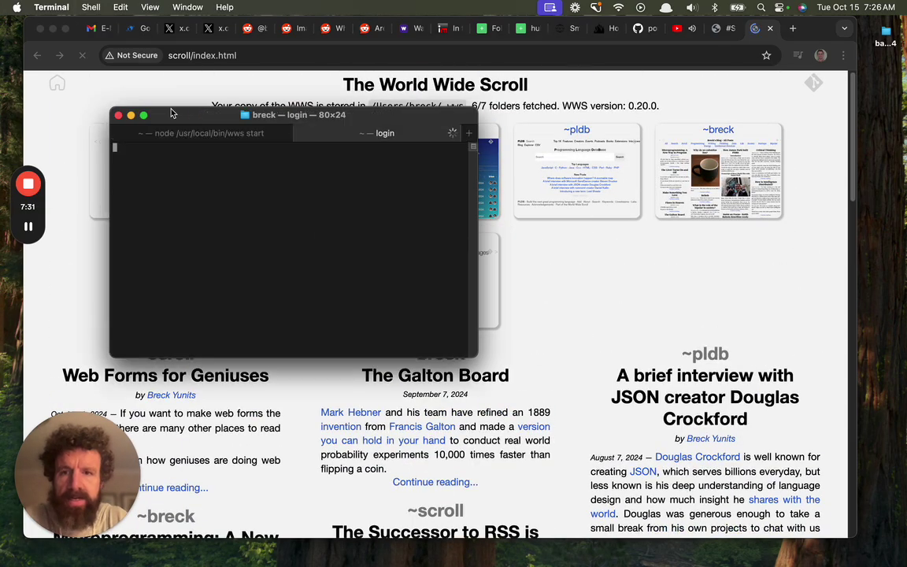
{"action": "type", "text": "cd wws"}
{"action": "key", "text": "Return"}
{"action": "type", "text": "so"}
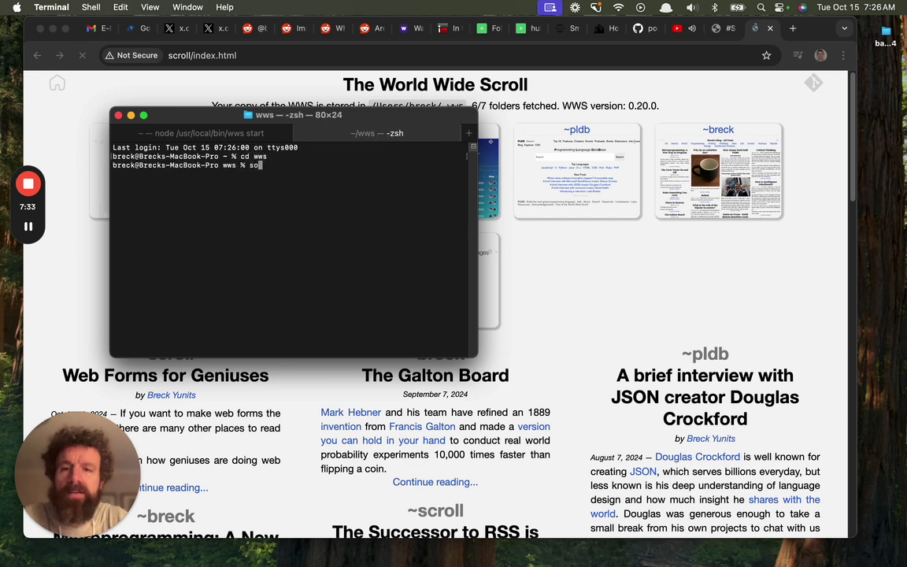
{"action": "key", "text": "super+Tab"}
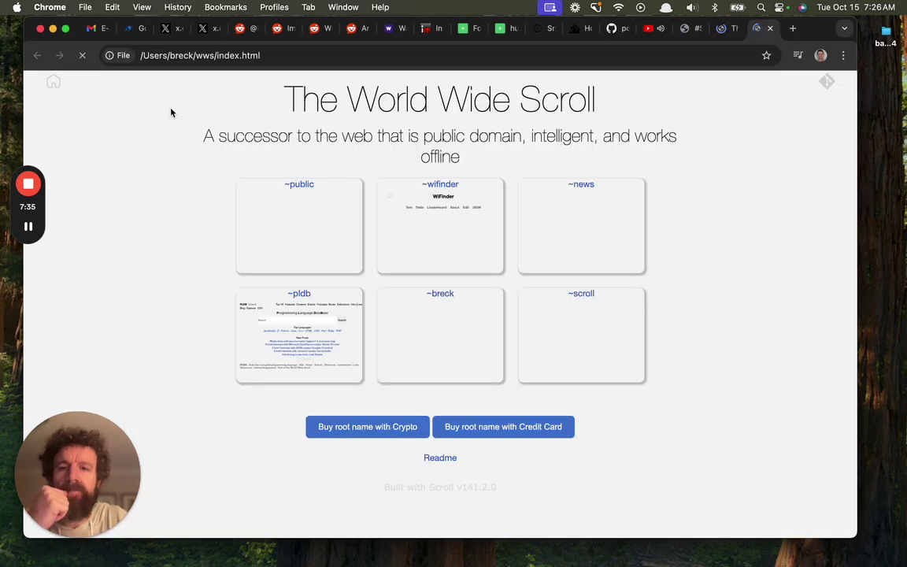
{"action": "left_click_drag", "start_coordinate": [488, 155], "coordinate": [205, 140]}
{"action": "key", "text": "super+c"}
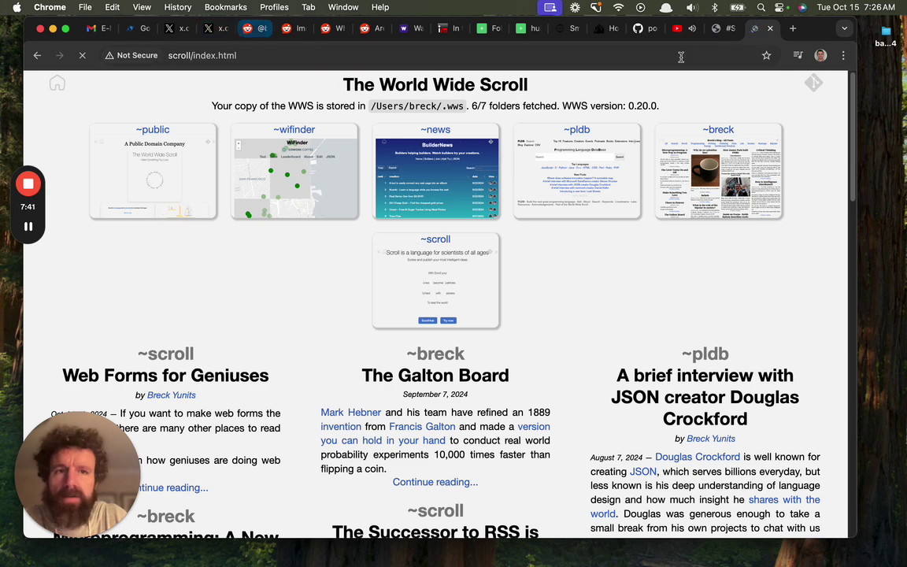
Paste the tagline as the one-liner and mark the startup as actively raising
{"action": "left_click", "coordinate": [723, 32]}
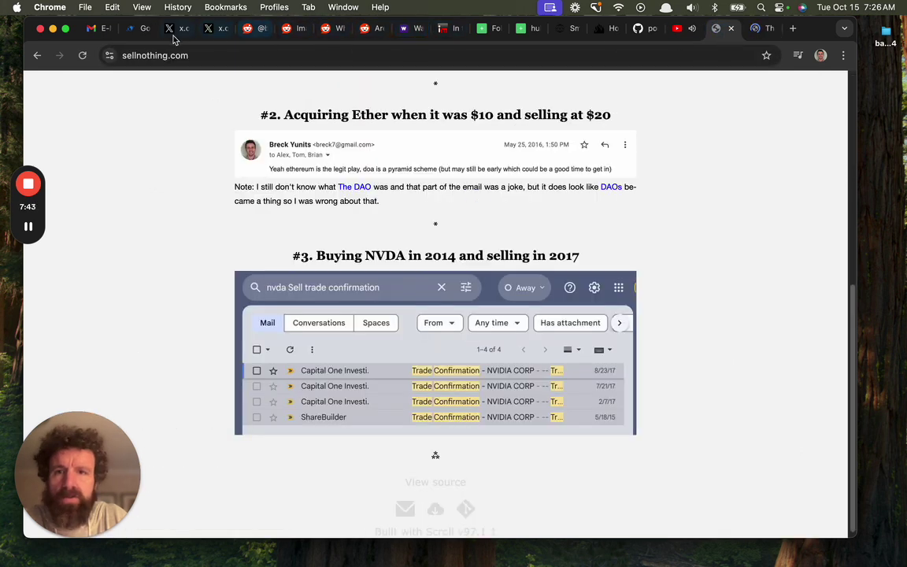
{"action": "left_click", "coordinate": [138, 33]}
{"action": "left_click", "coordinate": [535, 364]}
{"action": "key", "text": "super+v"}
{"action": "scroll", "coordinate": [533, 369], "scroll_direction": "down", "scroll_amount": 2}
{"action": "left_click", "coordinate": [393, 350]}
{"action": "scroll", "coordinate": [417, 329], "scroll_direction": "down", "scroll_amount": 2}
{"action": "scroll", "coordinate": [420, 327], "scroll_direction": "down", "scroll_amount": 3}
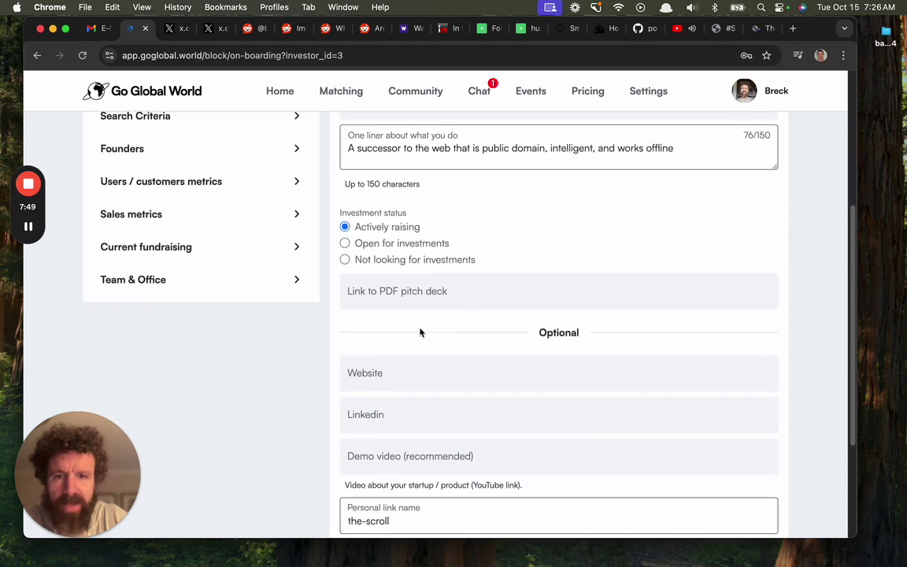
{"action": "left_click", "coordinate": [416, 313]}
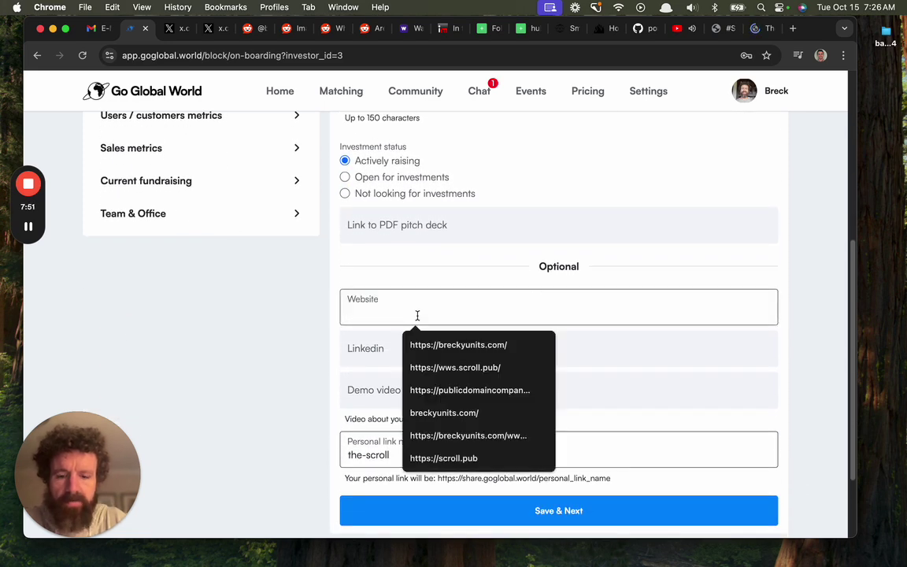
{"action": "key", "text": "super+t"}
{"action": "type", "text": "ws"}
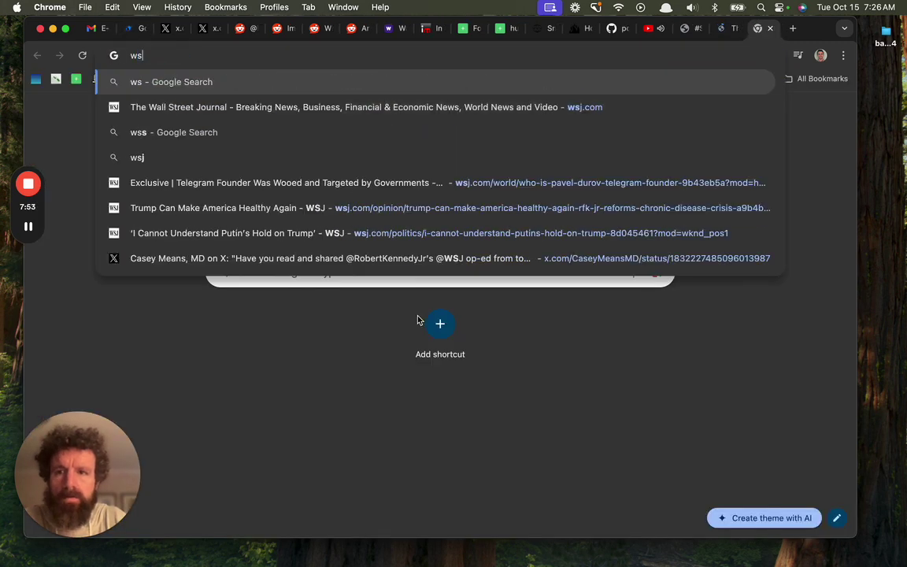
{"action": "key", "text": "BackSpace"}
{"action": "key", "text": "BackSpace"}
{"action": "type", "text": "ws"}
{"action": "key", "text": "super+l"}
{"action": "key", "text": "super+c"}
{"action": "key", "text": "super+w"}
{"action": "key", "text": "super+v"}
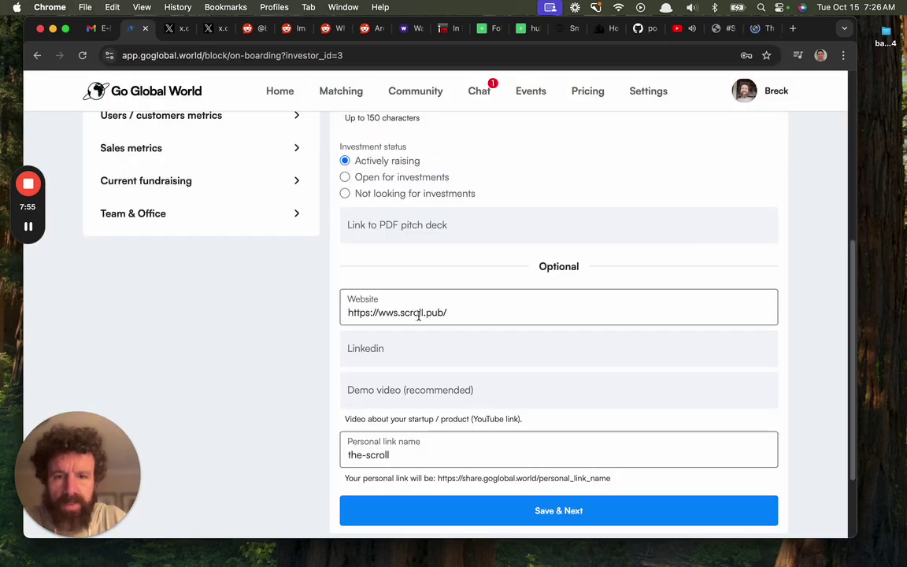
Put the YouTube channel link in Demo video and save the company information
{"action": "scroll", "coordinate": [418, 315], "scroll_direction": "down", "scroll_amount": 2}
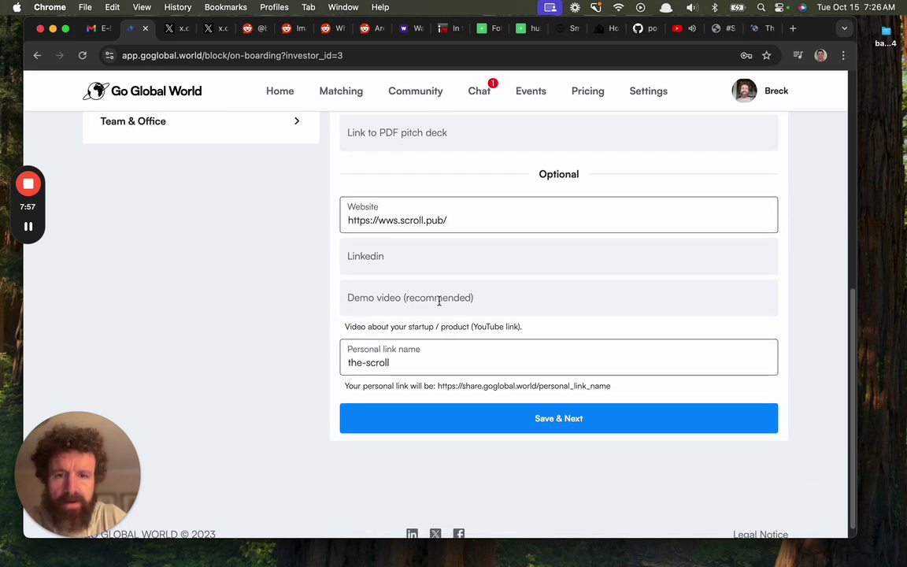
{"action": "left_click", "coordinate": [439, 300]}
{"action": "key", "text": "super+t"}
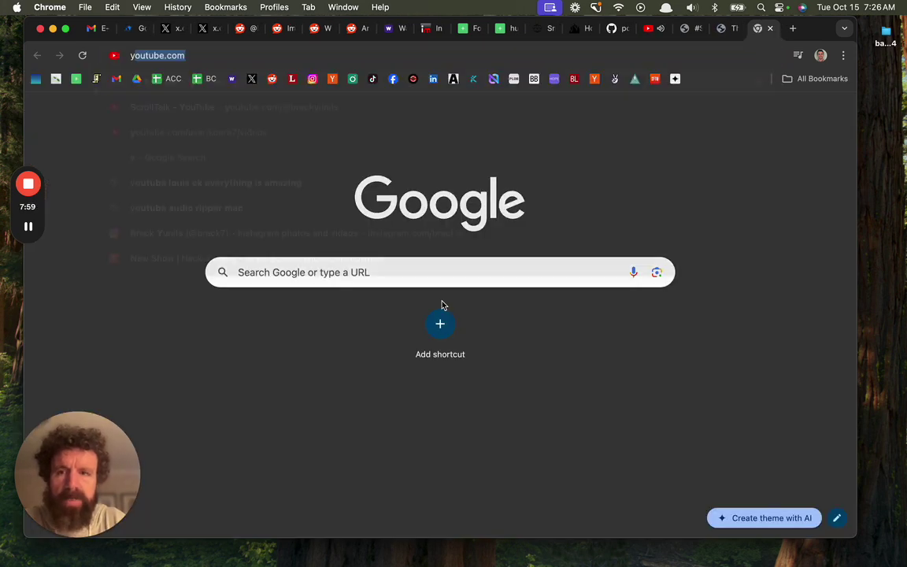
{"action": "type", "text": "y"}
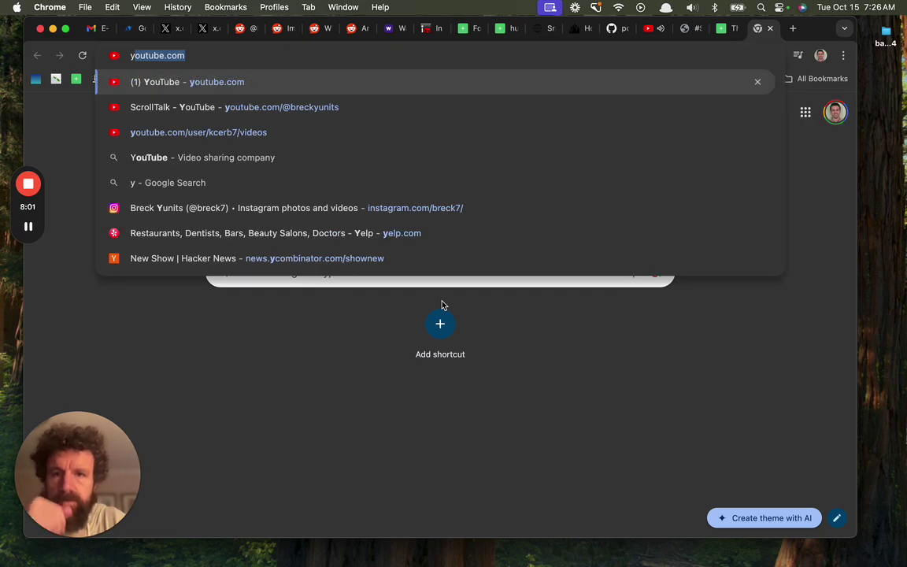
{"action": "key", "text": "Down"}
{"action": "key", "text": "super+a"}
{"action": "key", "text": "super+c"}
{"action": "key", "text": "super+w"}
{"action": "key", "text": "super+v"}
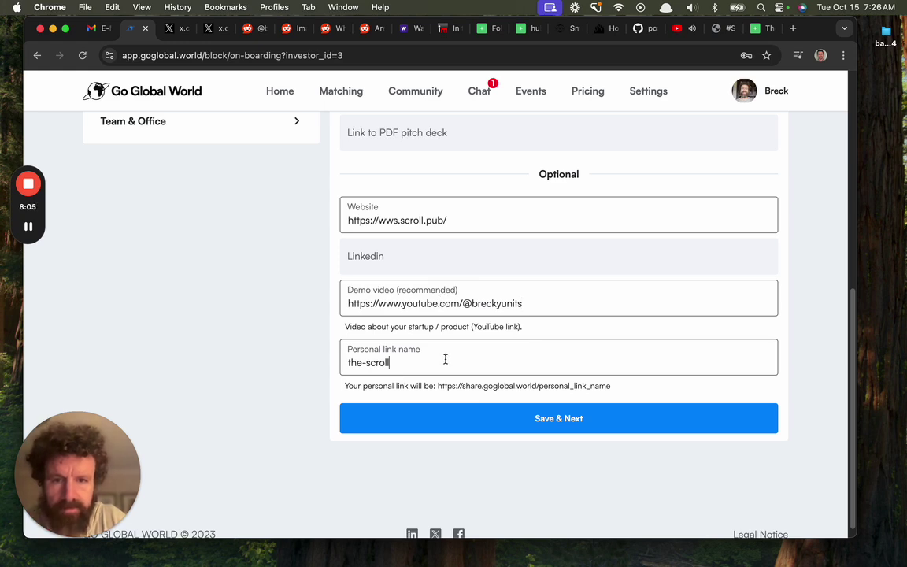
{"action": "left_click", "coordinate": [446, 415]}
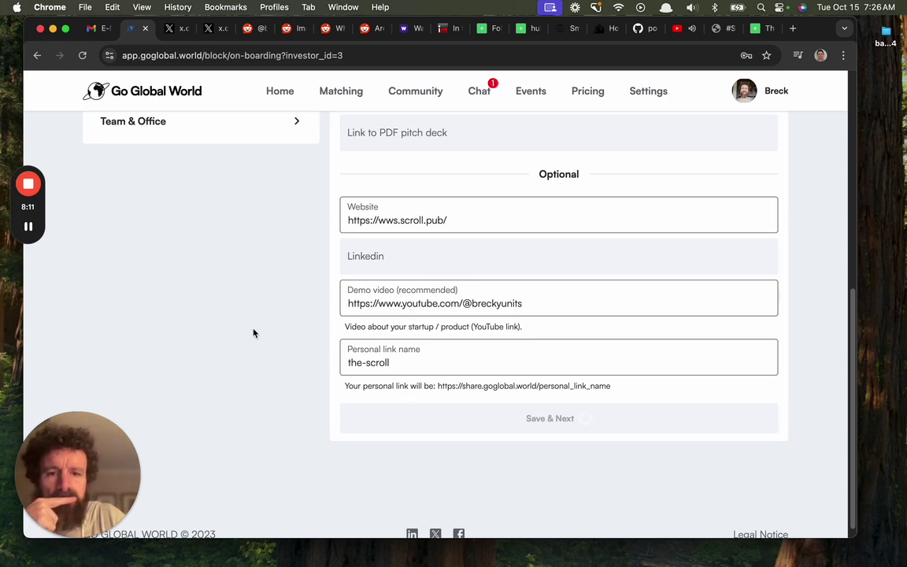
Fill the Elevator Pitch video link with the suggested YouTube channel address
{"action": "scroll", "coordinate": [327, 295], "scroll_direction": "up", "scroll_amount": 2}
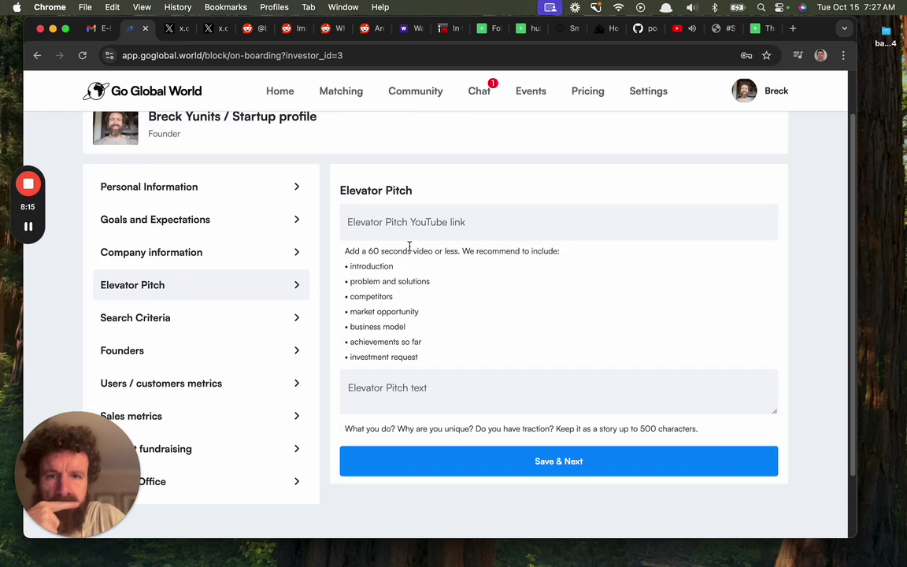
{"action": "left_click", "coordinate": [416, 223]}
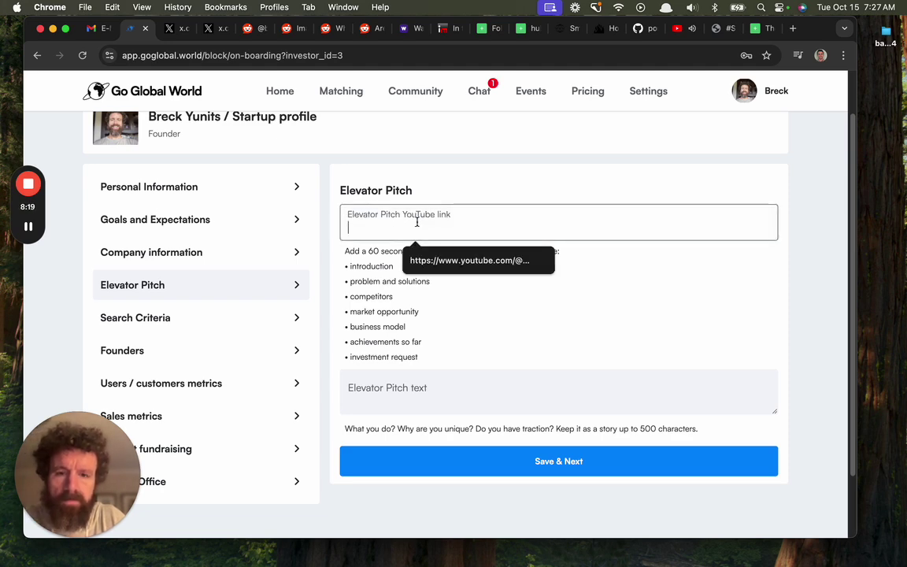
{"action": "left_click", "coordinate": [504, 267]}
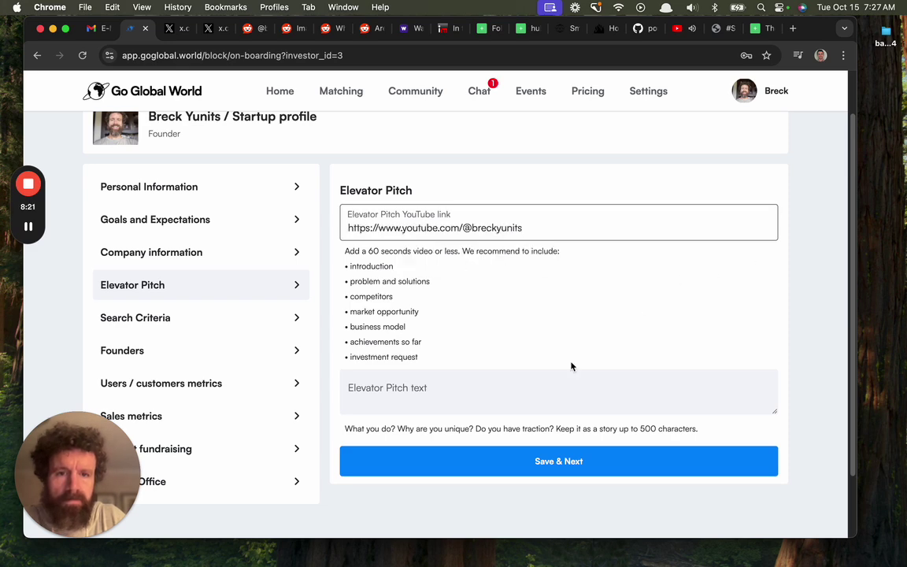
Focus the pitch text box, then switch to the sellnothing.com page
{"action": "left_click", "coordinate": [535, 386]}
{"action": "key", "text": "super+t"}
{"action": "type", "text": "publicdomaincompany.com"}
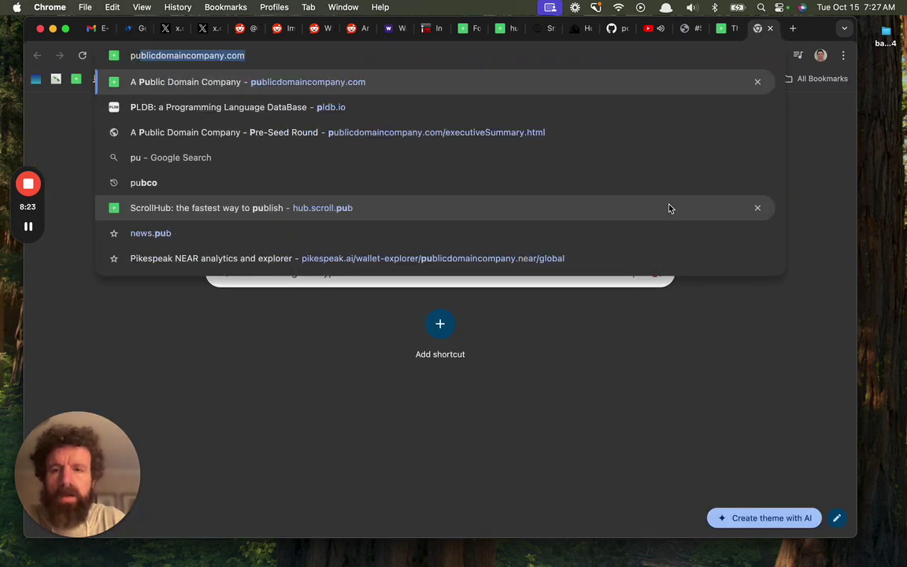
{"action": "key", "text": "super+w"}
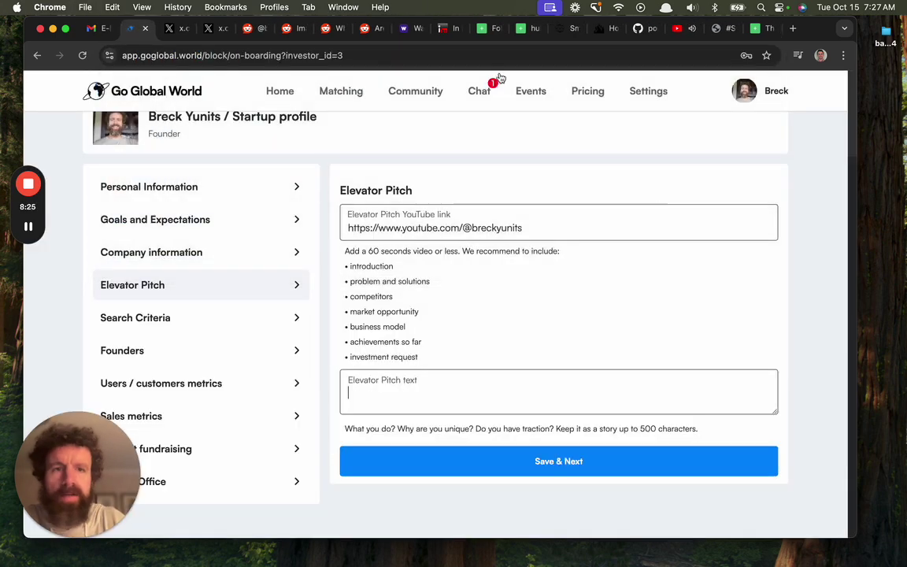
{"action": "left_click", "coordinate": [723, 31]}
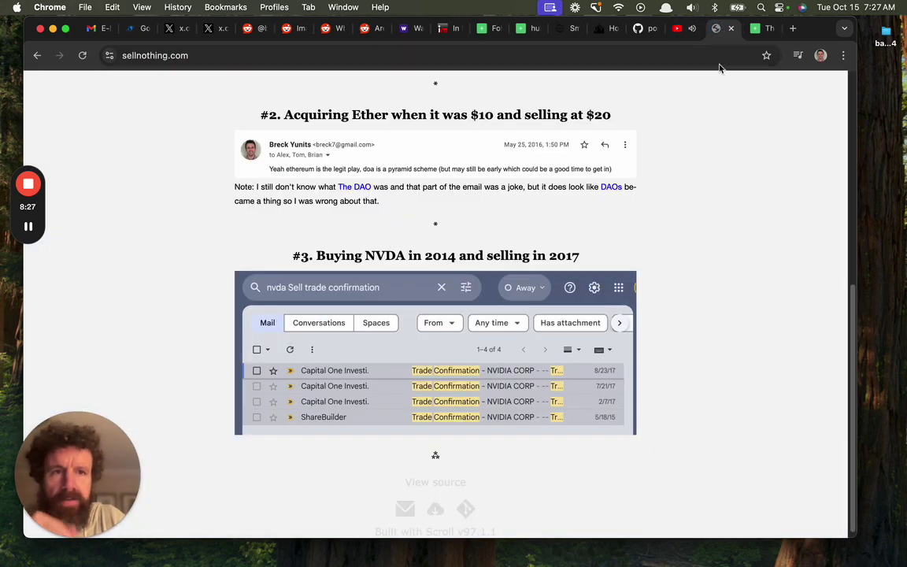
Open World Wide Scroll's executiveSummary.html page from the A Public Domain Company page
{"action": "left_click", "coordinate": [758, 28]}
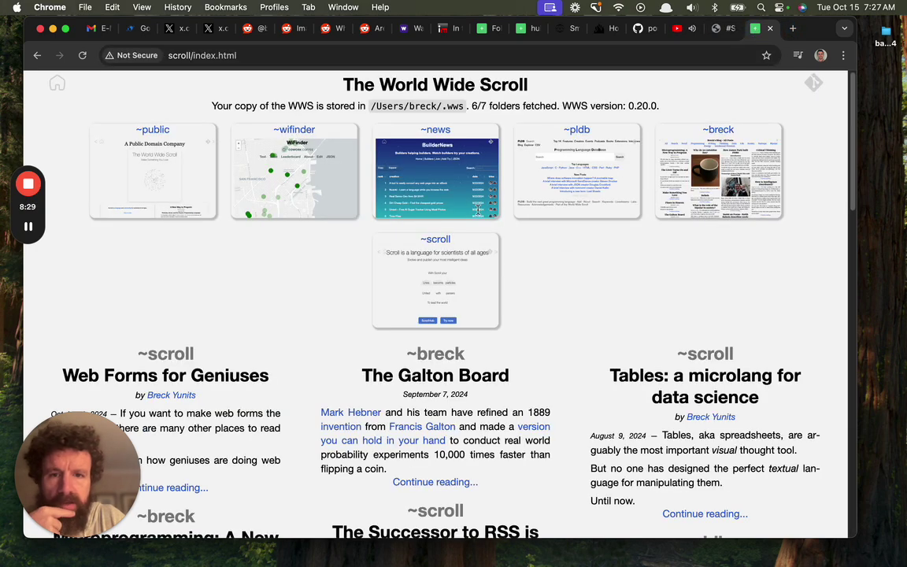
{"action": "left_click", "coordinate": [150, 142]}
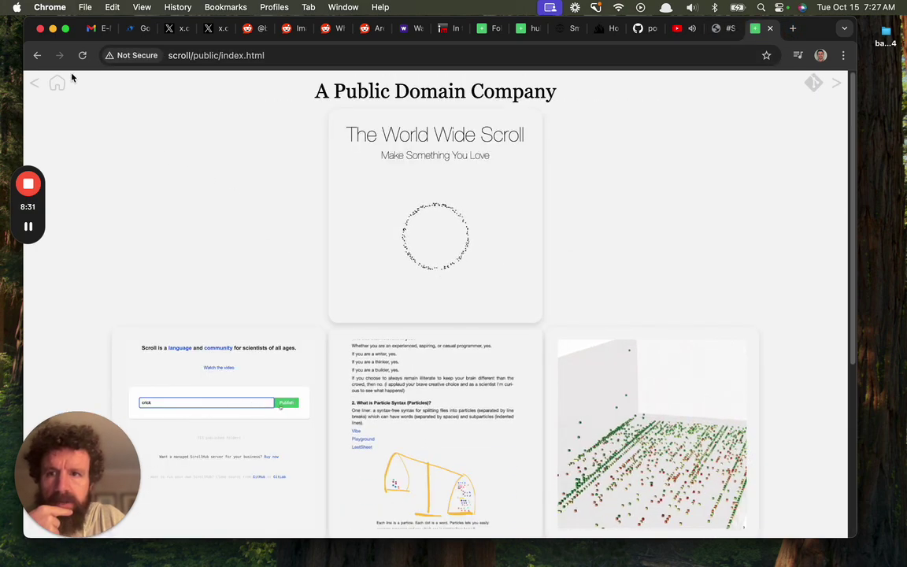
{"action": "left_click_drag", "start_coordinate": [264, 55], "coordinate": [224, 57]}
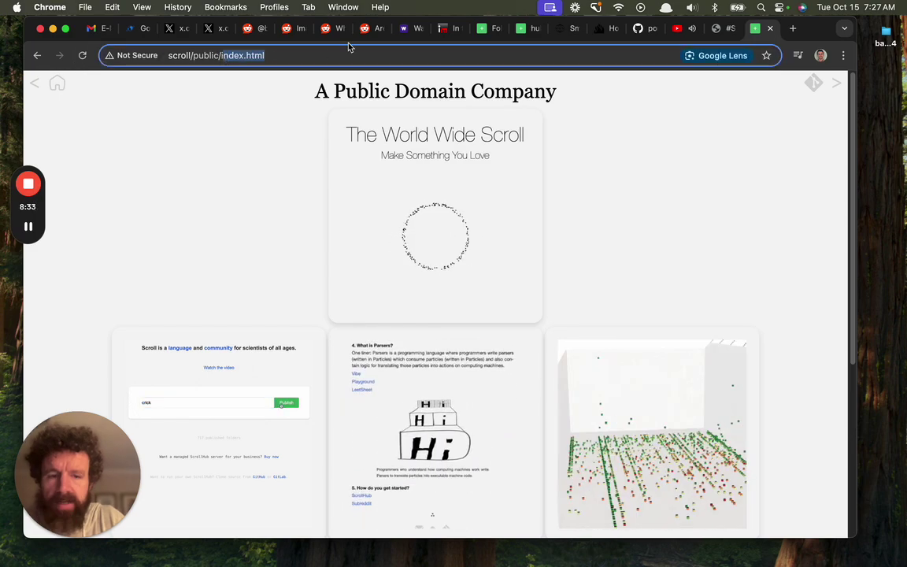
{"action": "type", "text": "executi"}
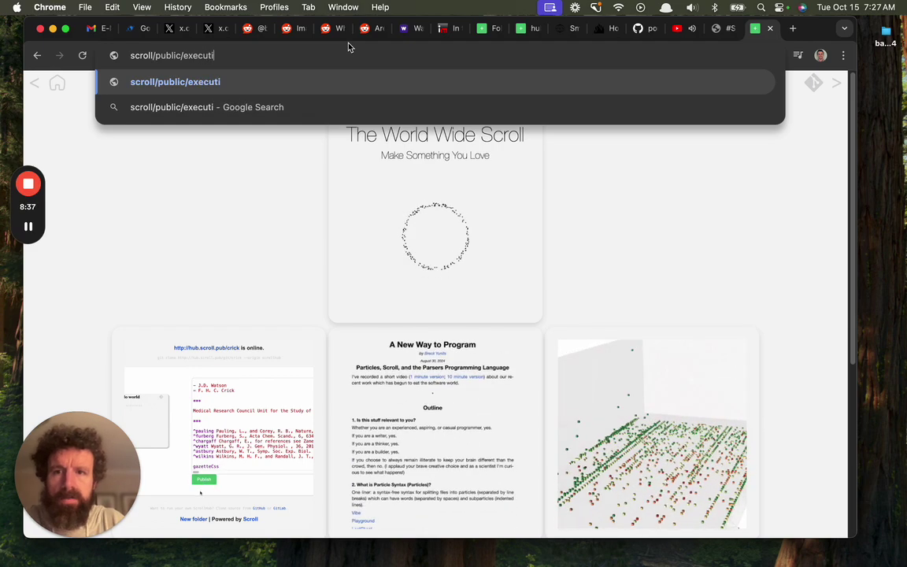
{"action": "type", "text": "veSummary.html"}
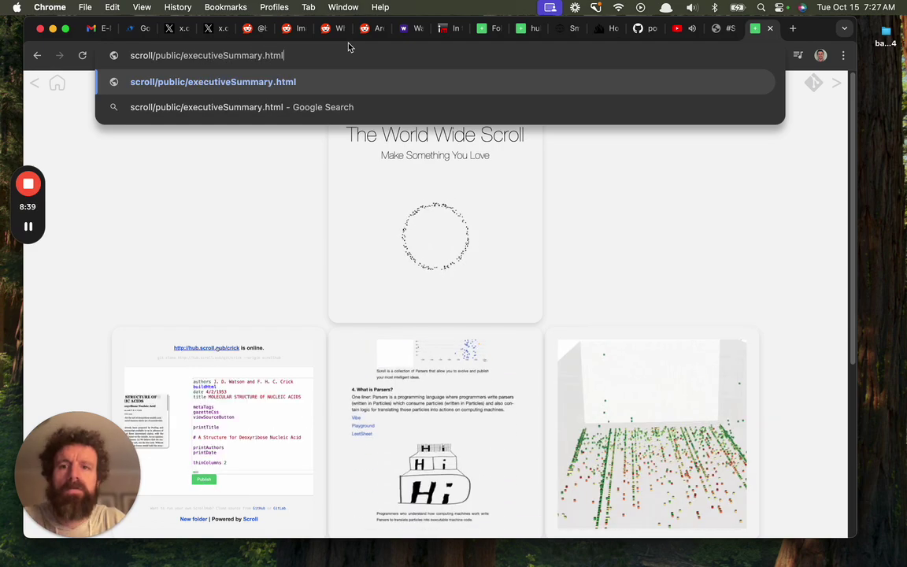
{"action": "key", "text": "Return"}
Scroll through and close the executive summary, then bring up the Smallweb Blog tab
{"action": "scroll", "coordinate": [262, 180], "scroll_direction": "down", "scroll_amount": 20}
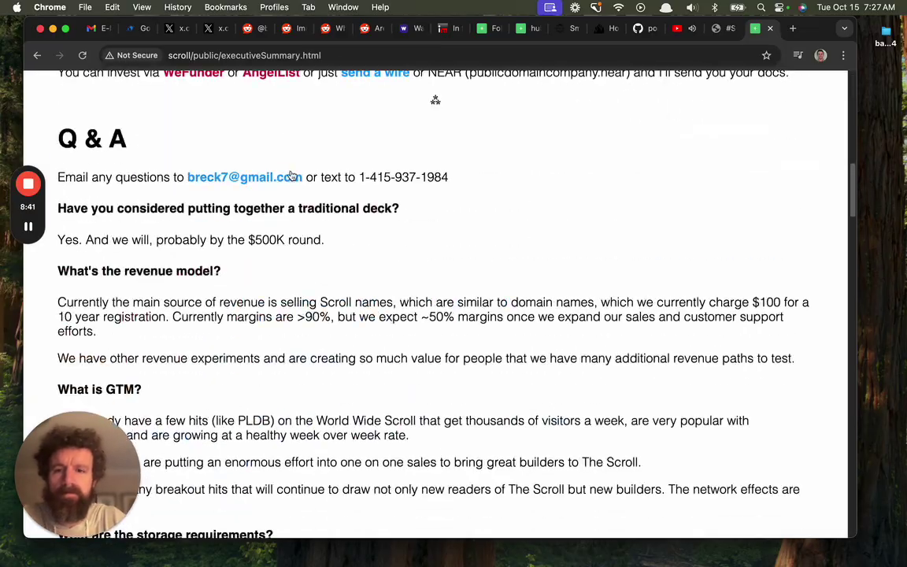
{"action": "scroll", "coordinate": [294, 173], "scroll_direction": "down", "scroll_amount": 10}
{"action": "scroll", "coordinate": [295, 173], "scroll_direction": "up", "scroll_amount": 15}
{"action": "scroll", "coordinate": [295, 168], "scroll_direction": "up", "scroll_amount": 8}
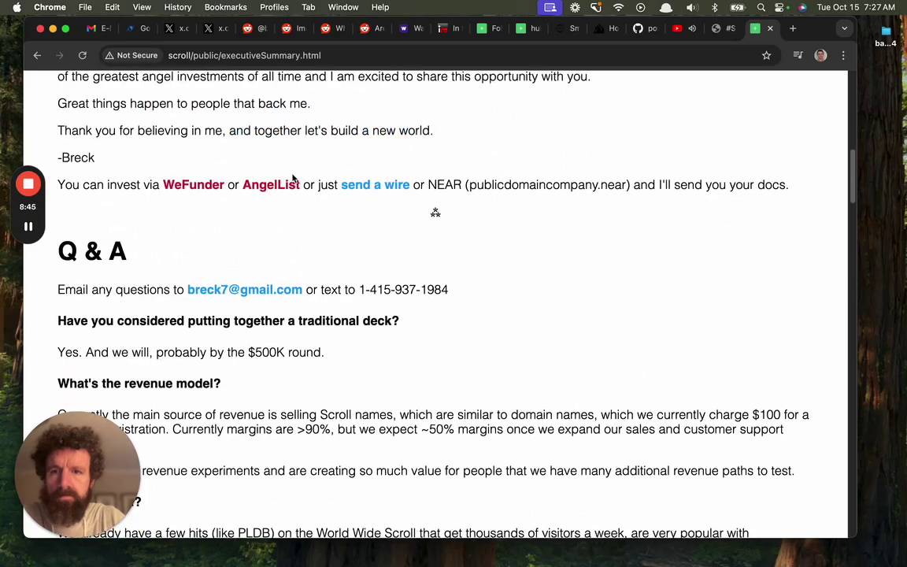
{"action": "scroll", "coordinate": [136, 174], "scroll_direction": "up", "scroll_amount": 1}
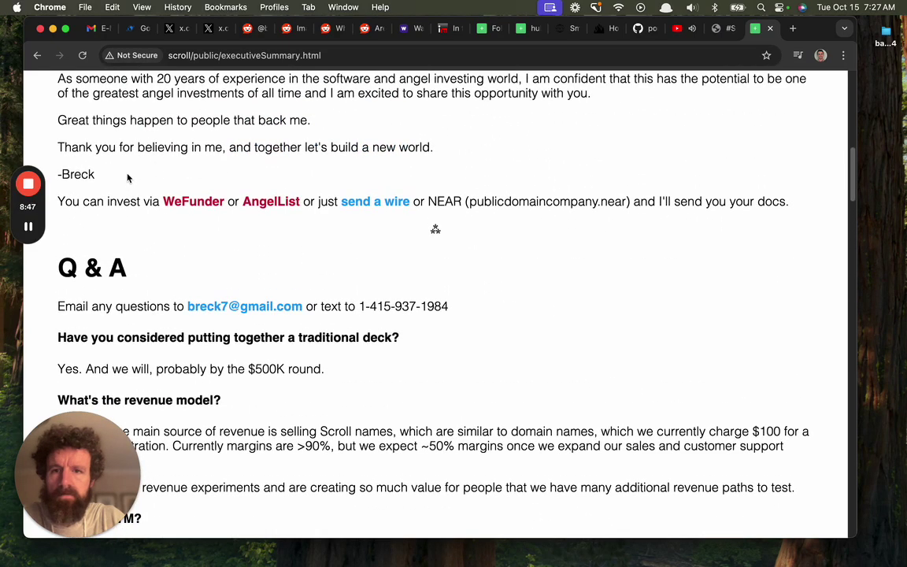
{"action": "left_click_drag", "start_coordinate": [121, 163], "coordinate": [58, 204]}
{"action": "key", "text": "super+w"}
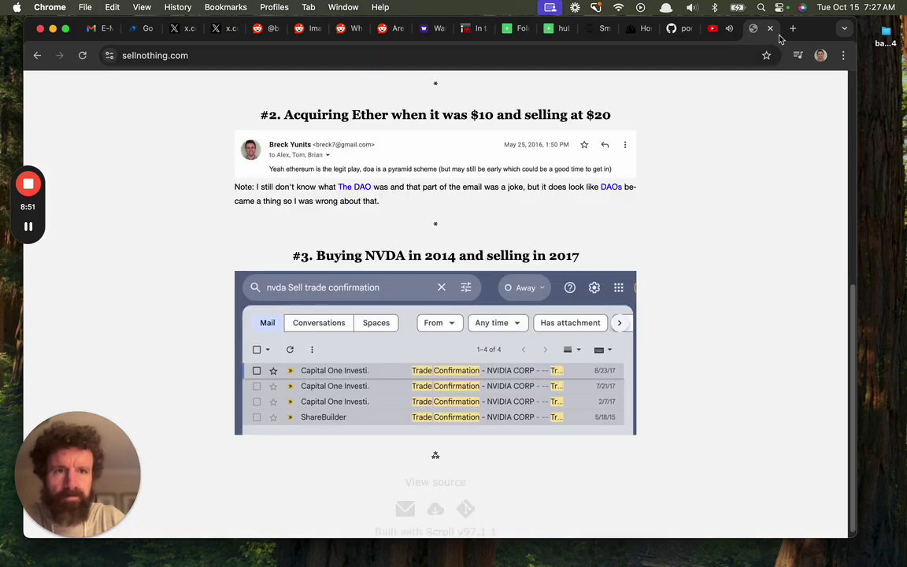
{"action": "left_click", "coordinate": [632, 28]}
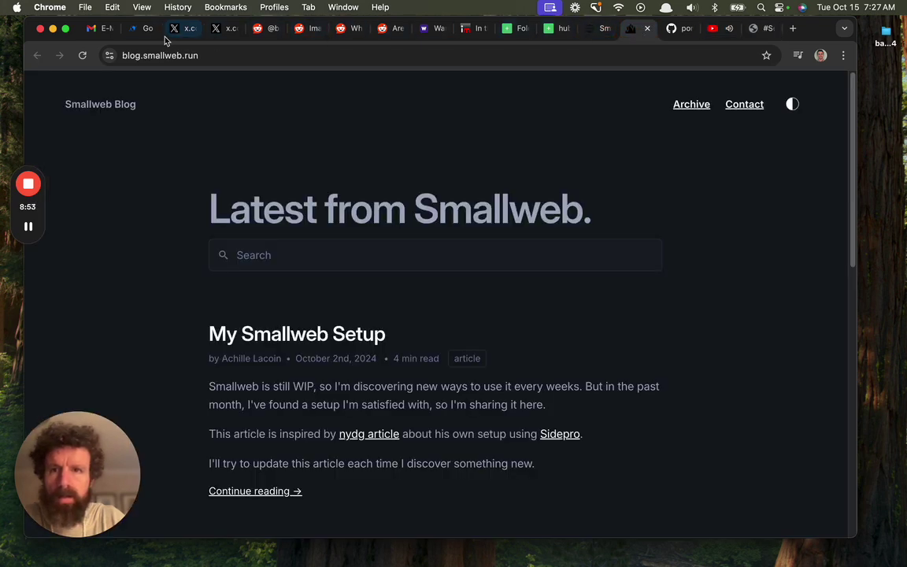
Paste the 500-character pitch about The Scroll into Elevator Pitch and save it
{"action": "left_click", "coordinate": [135, 30]}
{"action": "key", "text": "super+v"}
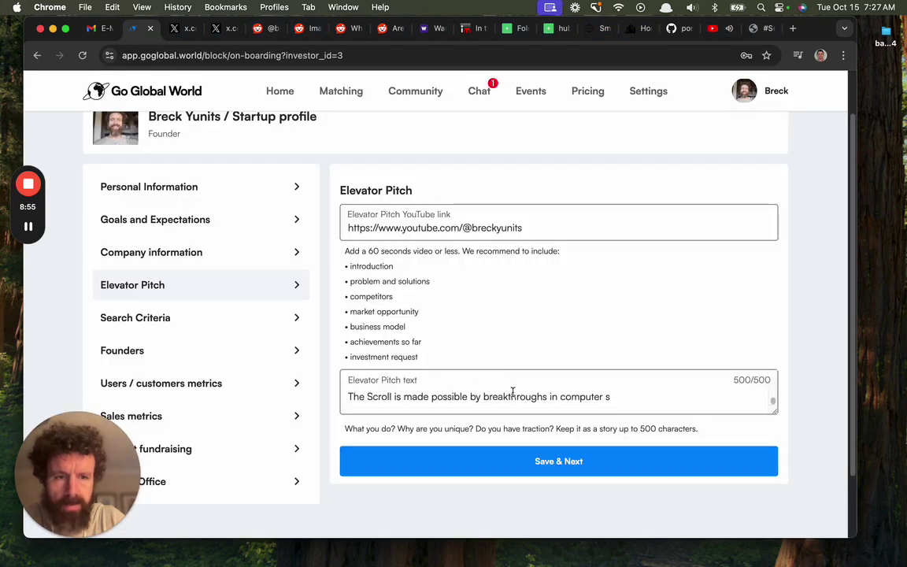
{"action": "left_click", "coordinate": [527, 465]}
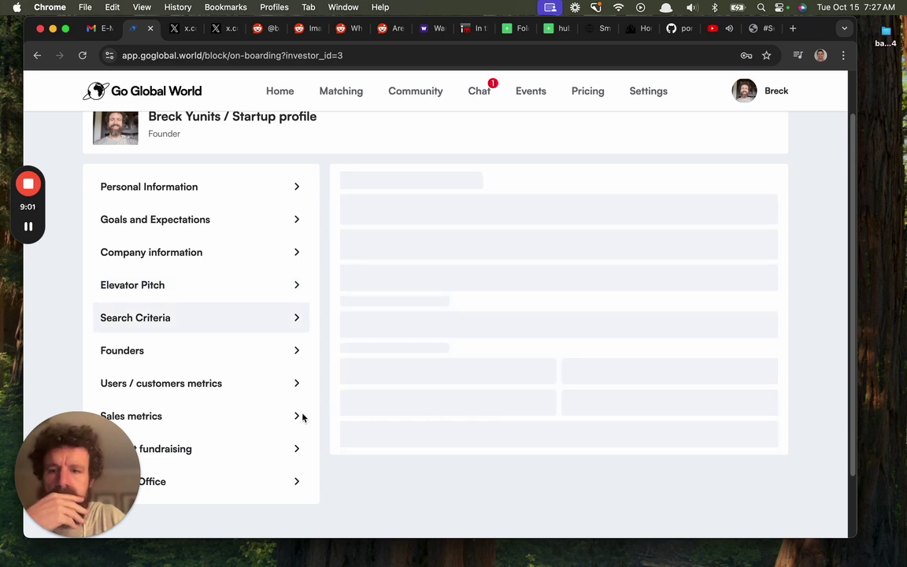
Set the stage to Pre-Seed and the business models to B2B and B2C
{"action": "left_click", "coordinate": [472, 228]}
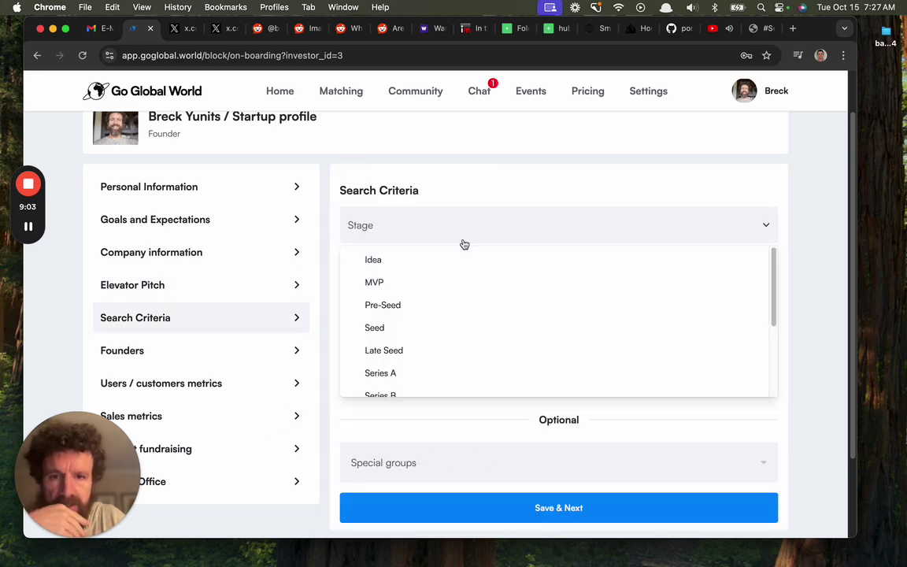
{"action": "left_click", "coordinate": [466, 307]}
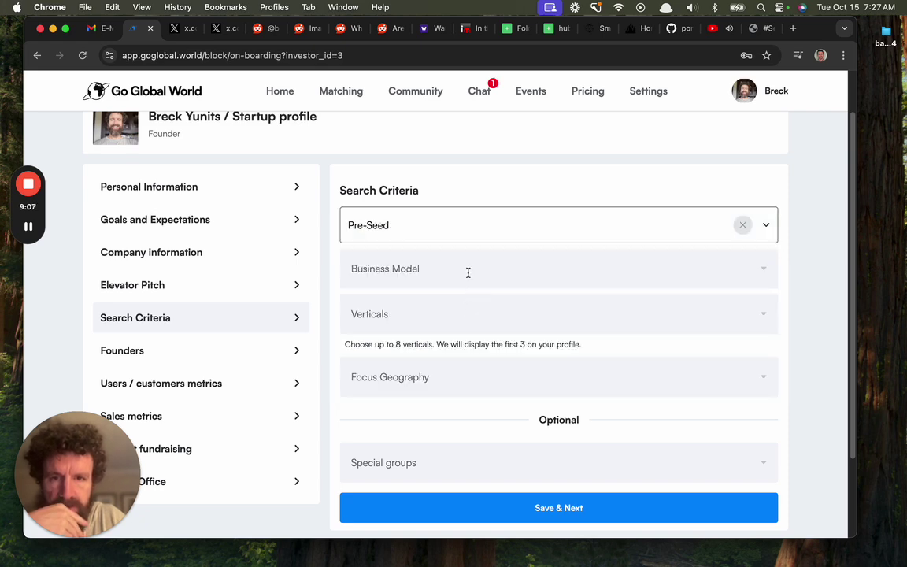
{"action": "left_click", "coordinate": [468, 272]}
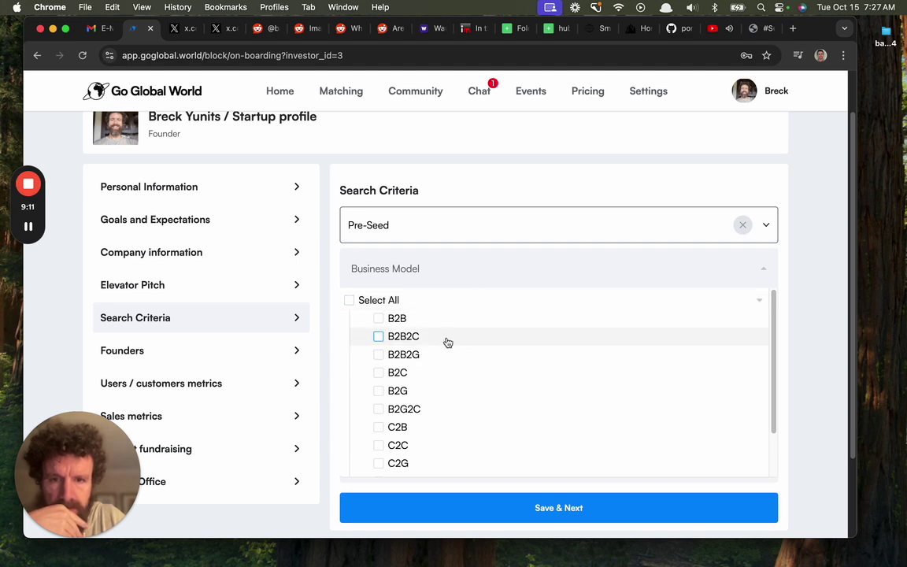
{"action": "scroll", "coordinate": [447, 342], "scroll_direction": "down", "scroll_amount": 3}
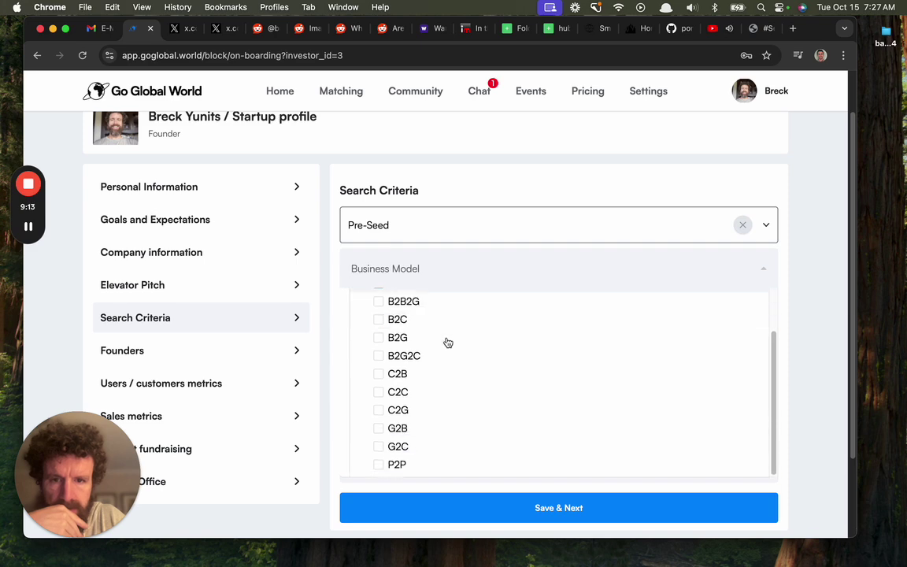
{"action": "scroll", "coordinate": [445, 342], "scroll_direction": "up", "scroll_amount": 1}
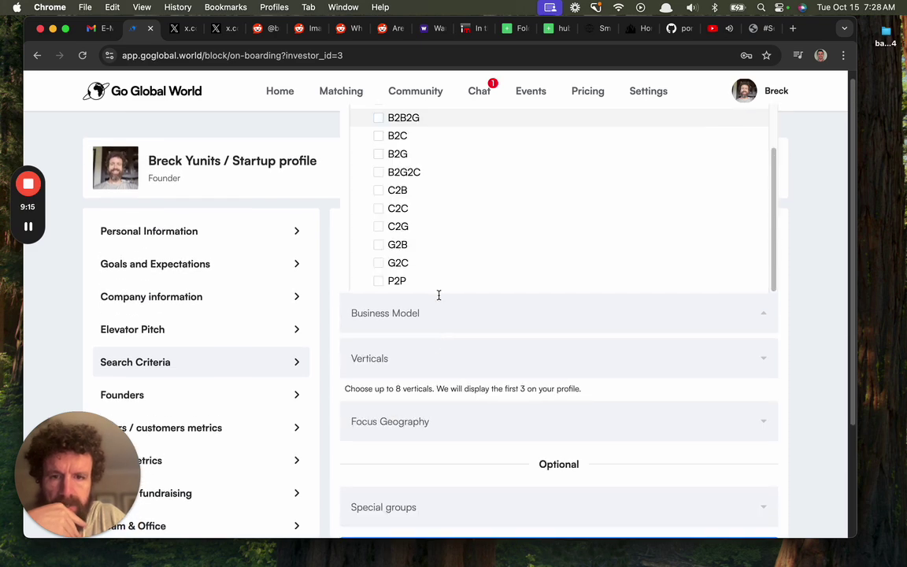
{"action": "scroll", "coordinate": [437, 264], "scroll_direction": "up", "scroll_amount": 3}
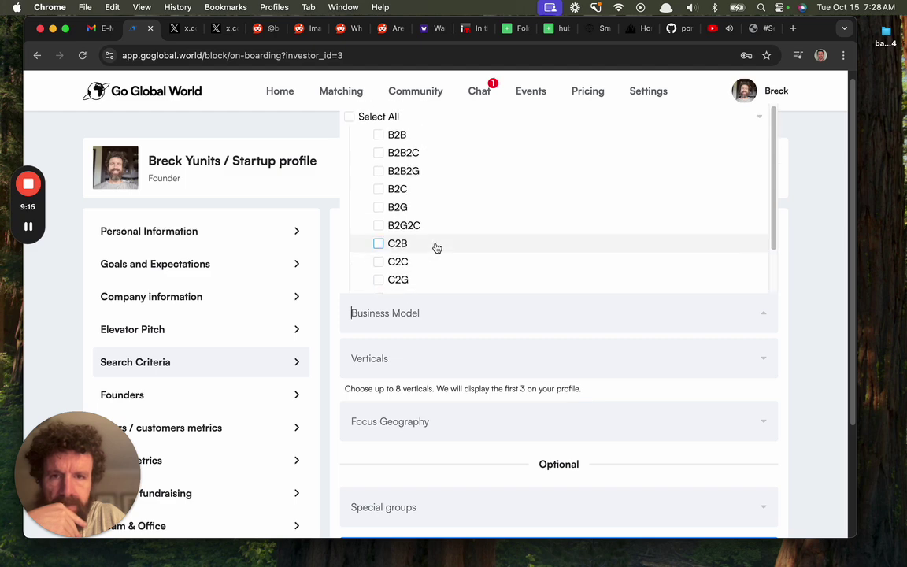
{"action": "left_click", "coordinate": [378, 135]}
{"action": "left_click", "coordinate": [379, 189]}
{"action": "left_click", "coordinate": [829, 318]}
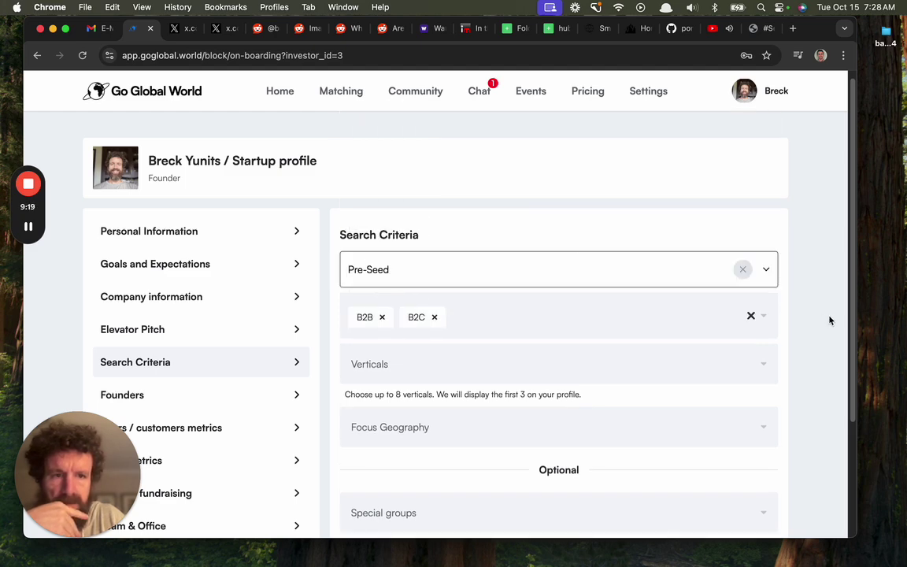
Choose Software as the vertical and Global as focus geography, then save the criteria
{"action": "left_click", "coordinate": [529, 355]}
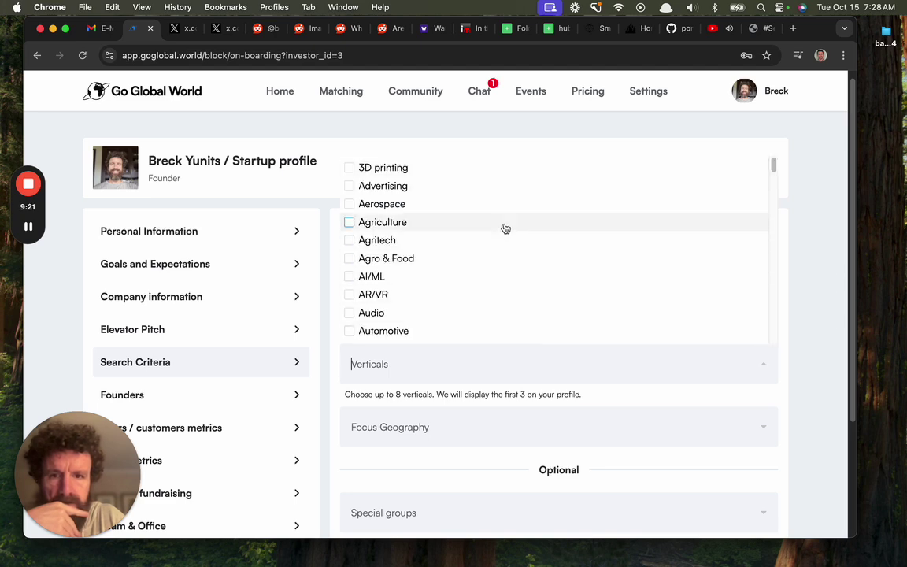
{"action": "scroll", "coordinate": [506, 228], "scroll_direction": "down", "scroll_amount": 5}
{"action": "scroll", "coordinate": [506, 229], "scroll_direction": "down", "scroll_amount": 10}
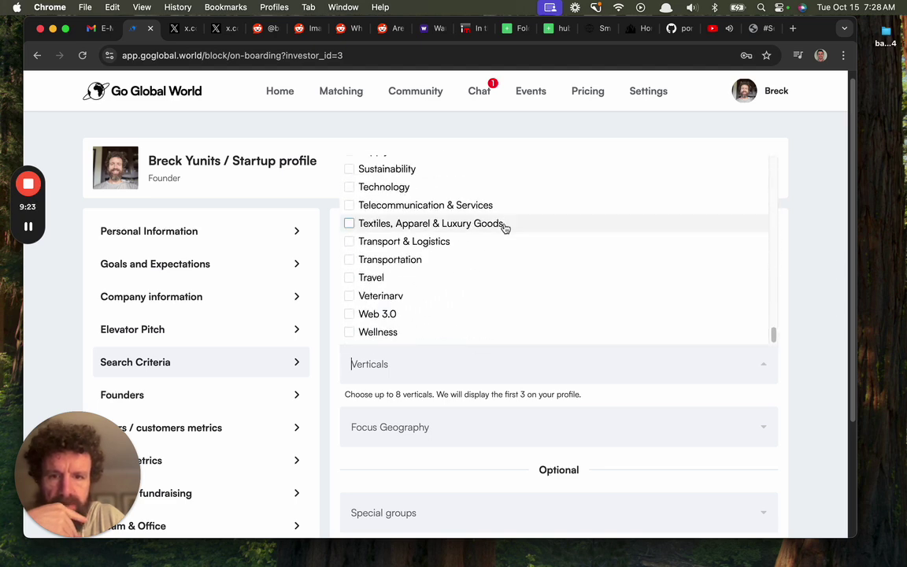
{"action": "scroll", "coordinate": [492, 287], "scroll_direction": "down", "scroll_amount": 1}
{"action": "scroll", "coordinate": [487, 301], "scroll_direction": "up", "scroll_amount": 3}
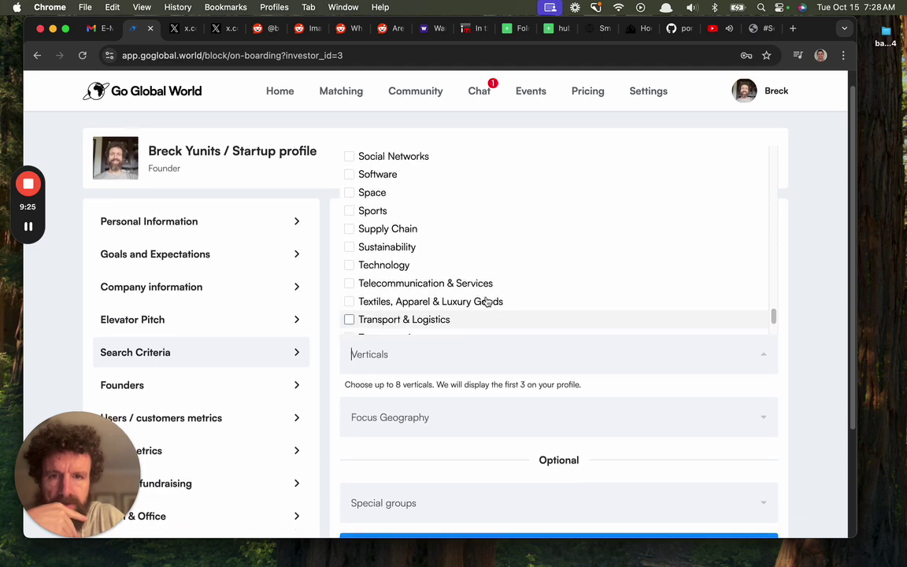
{"action": "left_click", "coordinate": [491, 176]}
{"action": "left_click", "coordinate": [797, 339]}
{"action": "scroll", "coordinate": [797, 339], "scroll_direction": "down", "scroll_amount": 2}
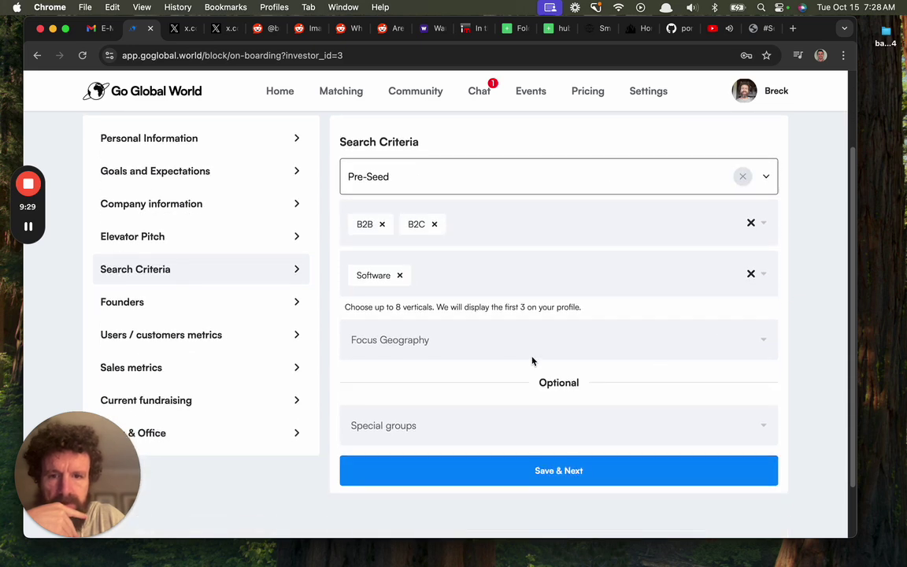
{"action": "left_click", "coordinate": [530, 347]}
{"action": "left_click", "coordinate": [515, 376]}
{"action": "left_click", "coordinate": [818, 382]}
{"action": "scroll", "coordinate": [805, 381], "scroll_direction": "down", "scroll_amount": 2}
{"action": "left_click", "coordinate": [654, 397]}
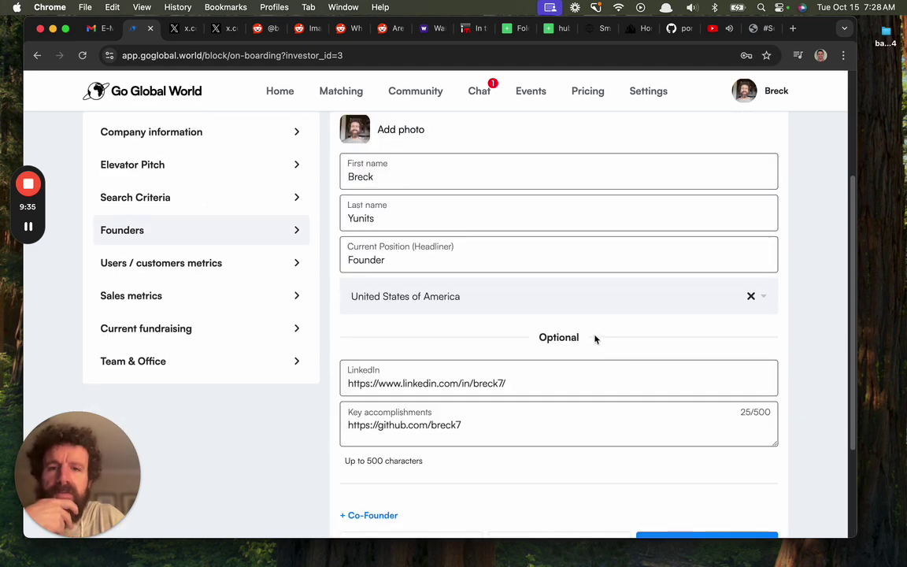
Save the founder details unchanged and place the cursor in the All users field
{"action": "scroll", "coordinate": [598, 347], "scroll_direction": "up", "scroll_amount": 1}
{"action": "scroll", "coordinate": [584, 315], "scroll_direction": "down", "scroll_amount": 5}
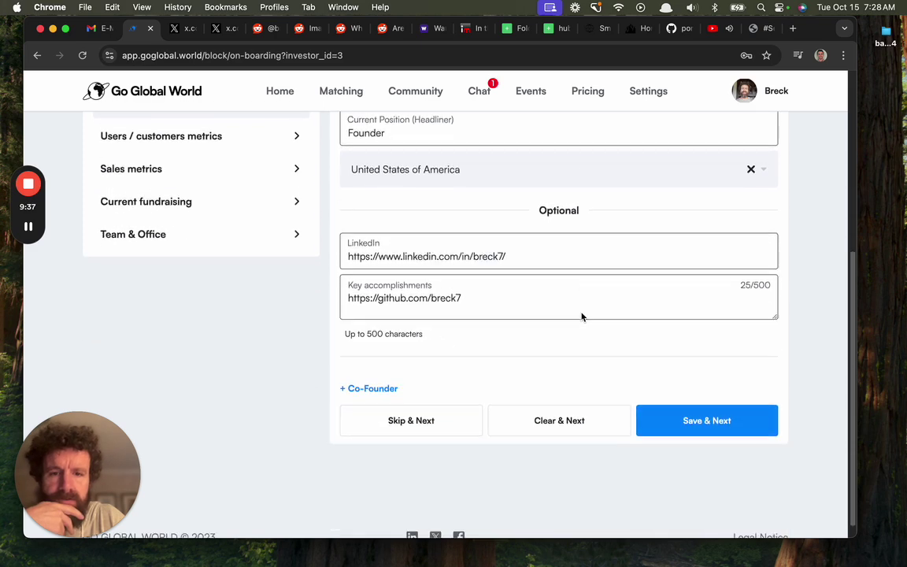
{"action": "left_click", "coordinate": [669, 404]}
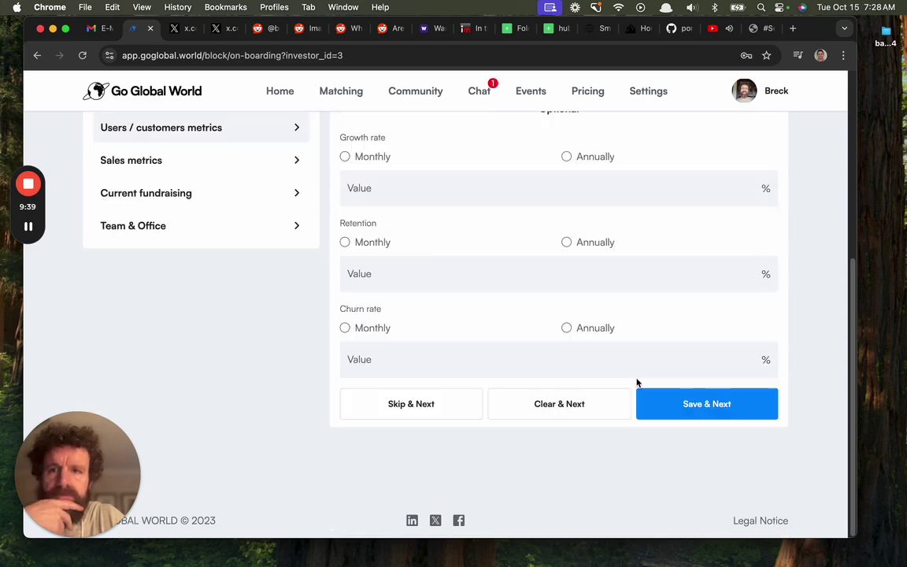
{"action": "scroll", "coordinate": [400, 265], "scroll_direction": "up", "scroll_amount": 2}
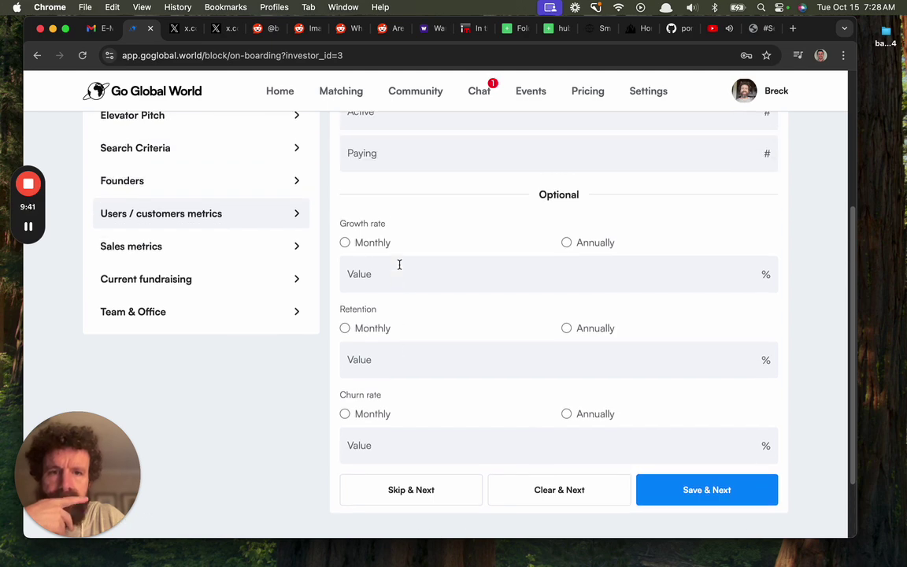
{"action": "scroll", "coordinate": [400, 265], "scroll_direction": "up", "scroll_amount": 5}
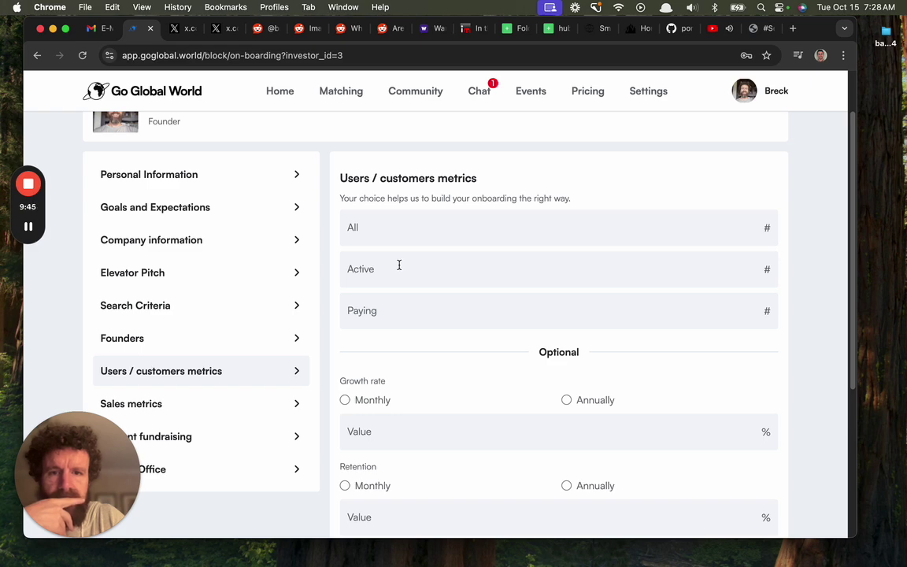
{"action": "left_click", "coordinate": [405, 233]}
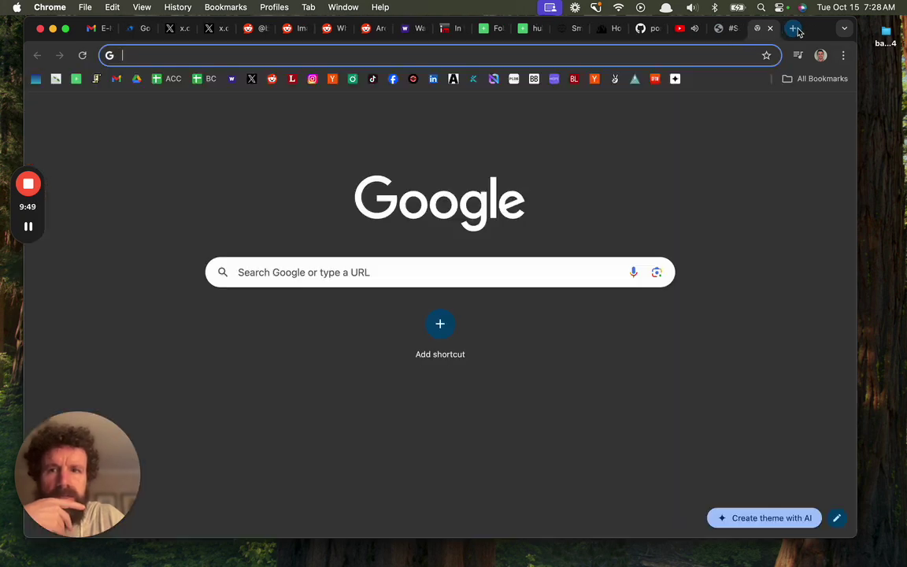
Load hub.scroll.pub/dashboard.csv in a new tab placed beside Go Global World
{"action": "left_click", "coordinate": [792, 28]}
{"action": "type", "text": "hub.scroll.pub"}
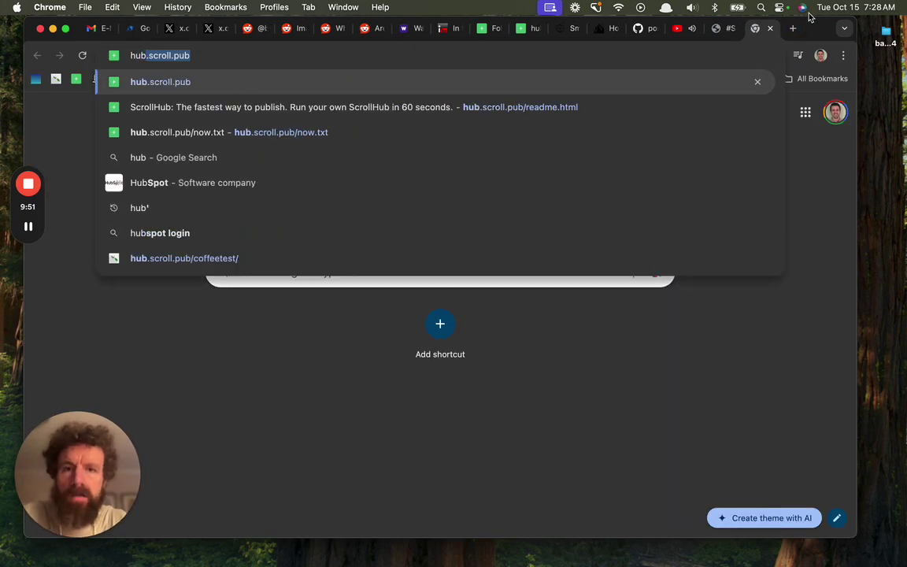
{"action": "key", "text": "Right"}
{"action": "type", "text": "/das"}
{"action": "key", "text": "Return"}
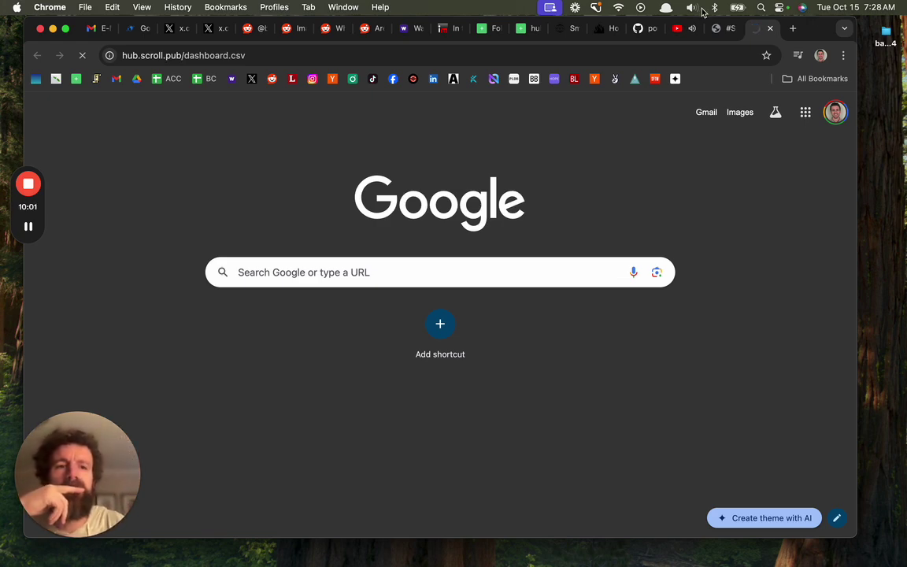
{"action": "left_click_drag", "start_coordinate": [752, 28], "coordinate": [171, 29]}
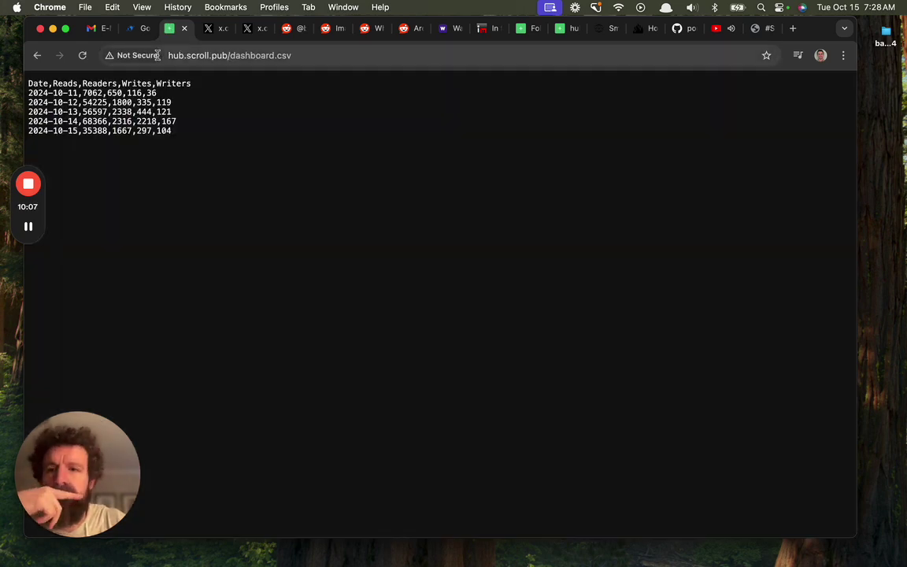
Read the latest daily figures, including the 2024-10-14 row, then return to the form
{"action": "double_click", "coordinate": [141, 133]}
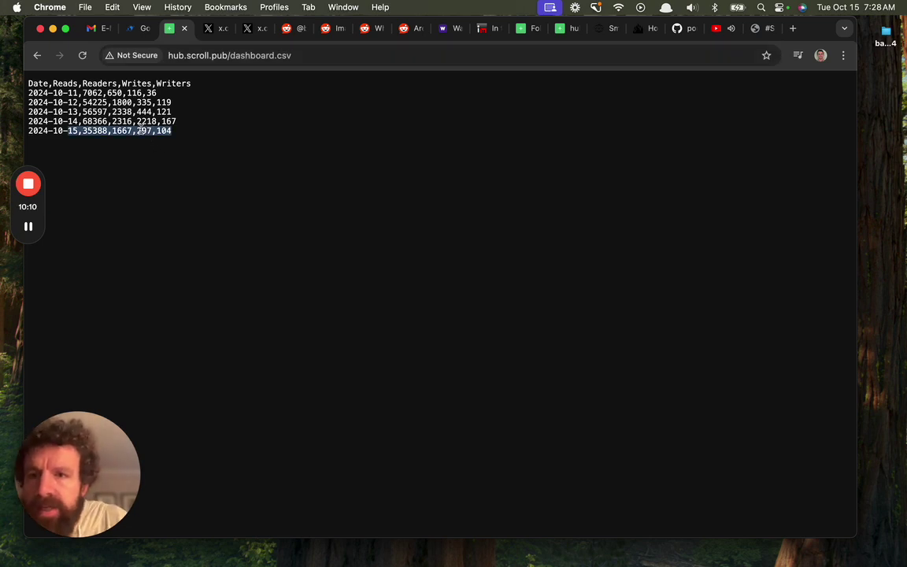
{"action": "left_click", "coordinate": [317, 112]}
{"action": "double_click", "coordinate": [162, 129]}
{"action": "left_click", "coordinate": [202, 143]}
{"action": "double_click", "coordinate": [168, 122]}
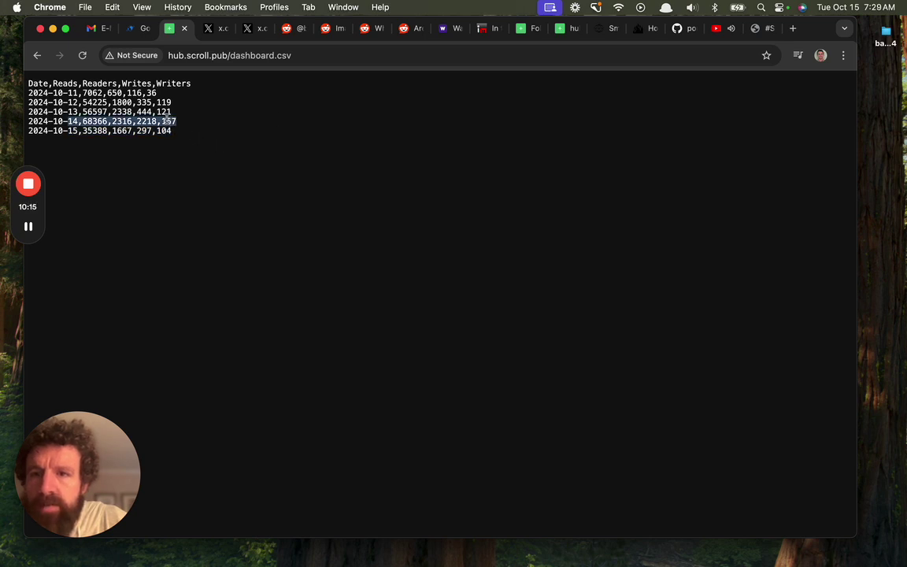
{"action": "left_click", "coordinate": [148, 117]}
{"action": "left_click", "coordinate": [132, 30]}
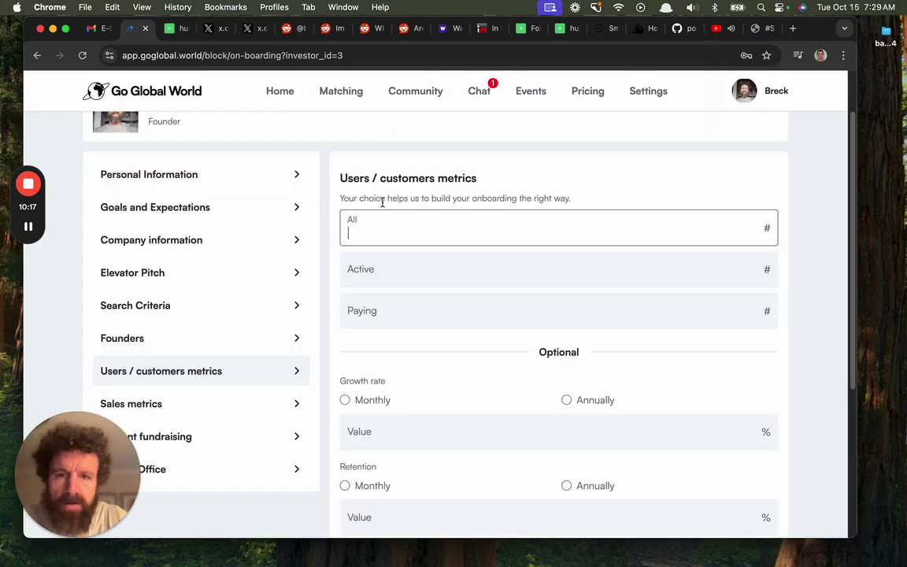
Enter 167 active and 6 paying users, clearing the mistyped All value
{"action": "left_click", "coordinate": [415, 214]}
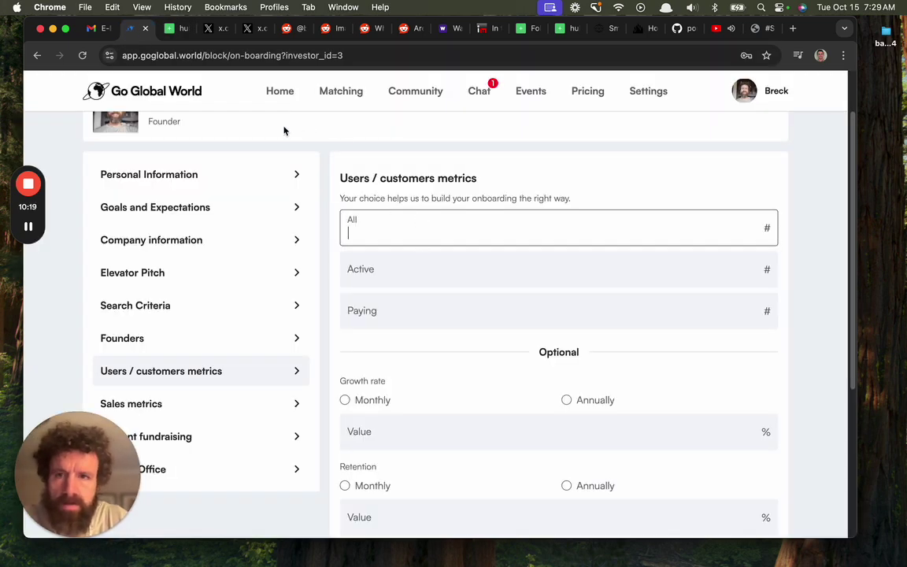
{"action": "left_click", "coordinate": [168, 30]}
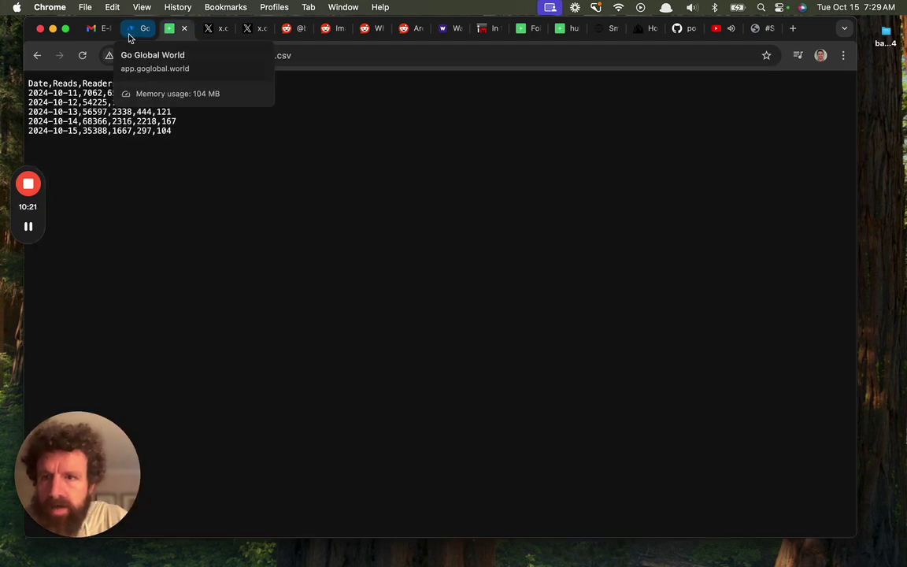
{"action": "left_click", "coordinate": [131, 30]}
{"action": "type", "text": "2'3"}
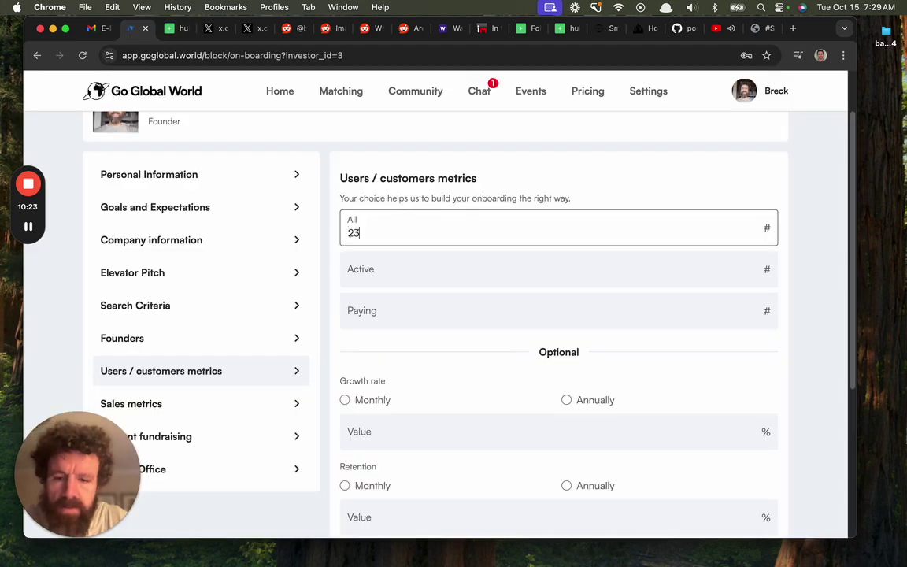
{"action": "type", "text": "16"}
{"action": "double_click", "coordinate": [418, 231]}
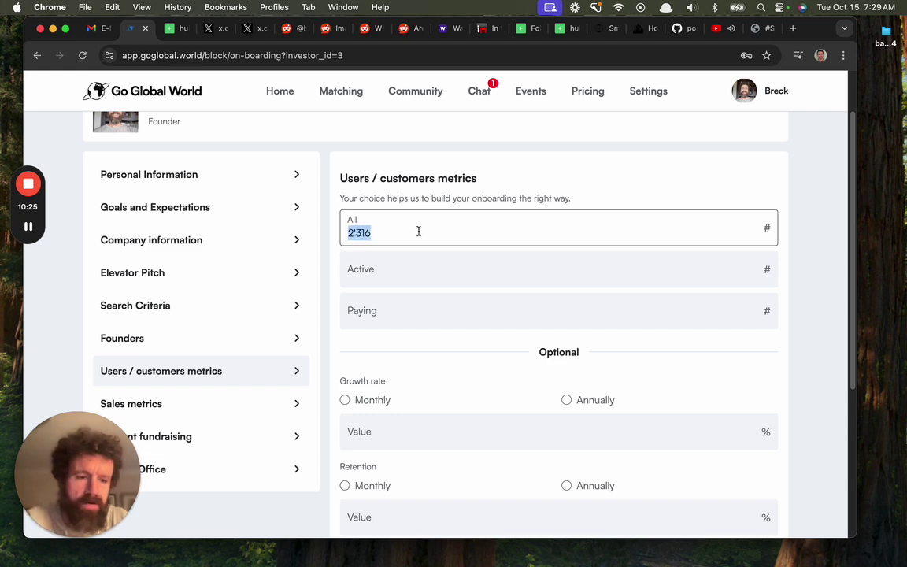
{"action": "key", "text": "BackSpace"}
{"action": "left_click", "coordinate": [383, 268]}
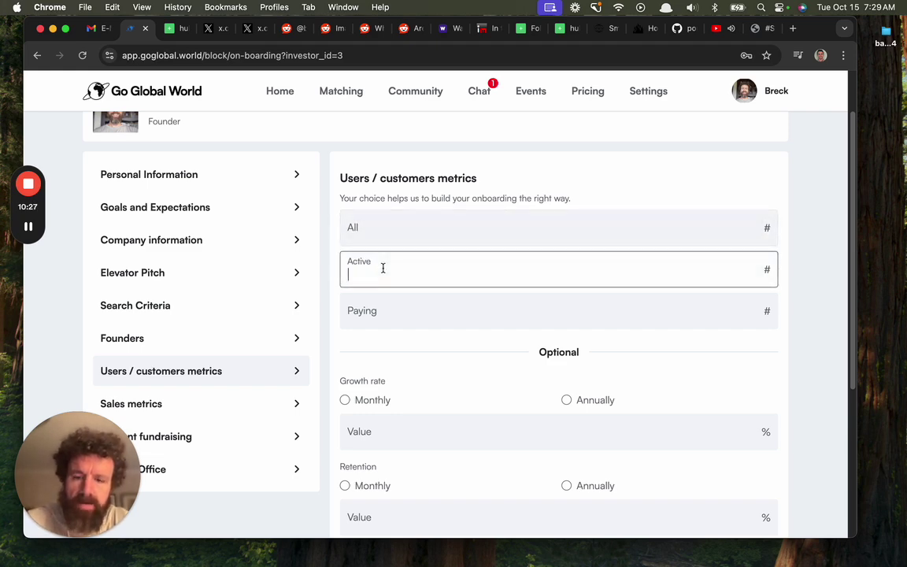
{"action": "scroll", "coordinate": [382, 267], "scroll_direction": "down", "scroll_amount": 2}
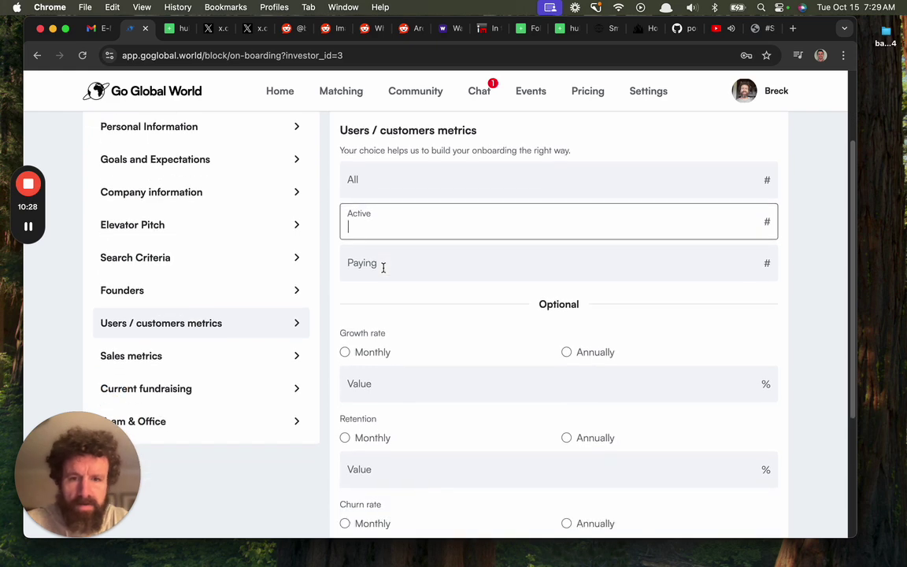
{"action": "type", "text": "167"}
{"action": "left_click", "coordinate": [425, 268]}
{"action": "type", "text": "6"}
Set monthly growth rate to 100% and monthly retention to 90%, then try saving
{"action": "scroll", "coordinate": [427, 263], "scroll_direction": "down", "scroll_amount": 3}
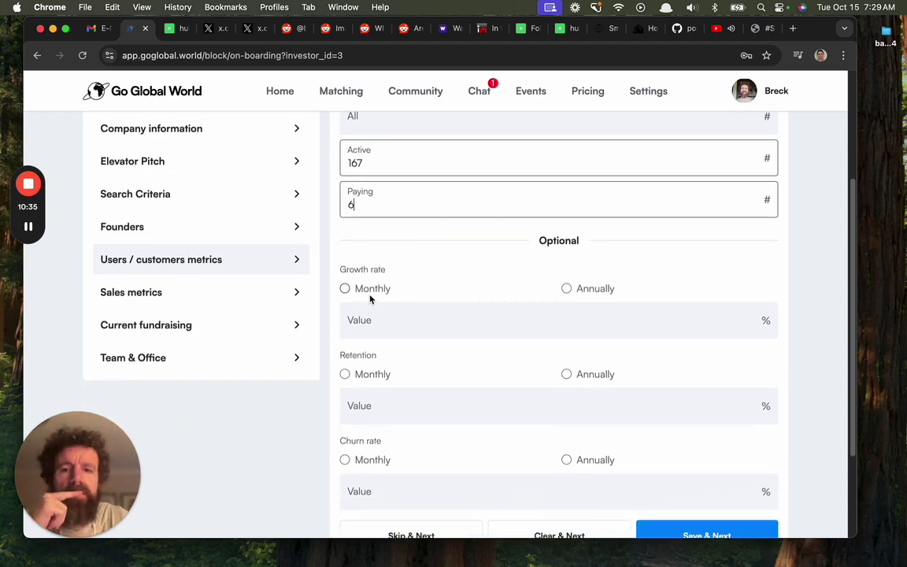
{"action": "left_click", "coordinate": [370, 327]}
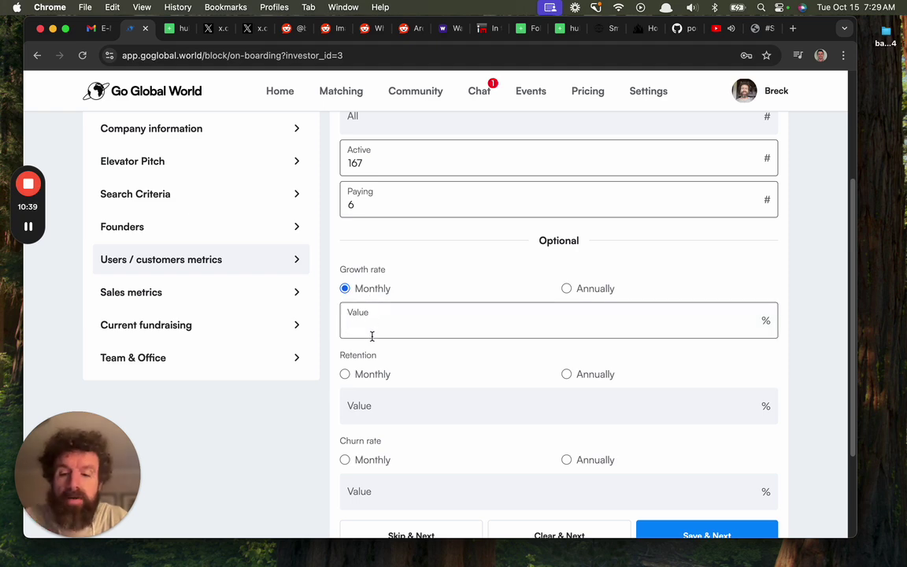
{"action": "type", "text": "1"}
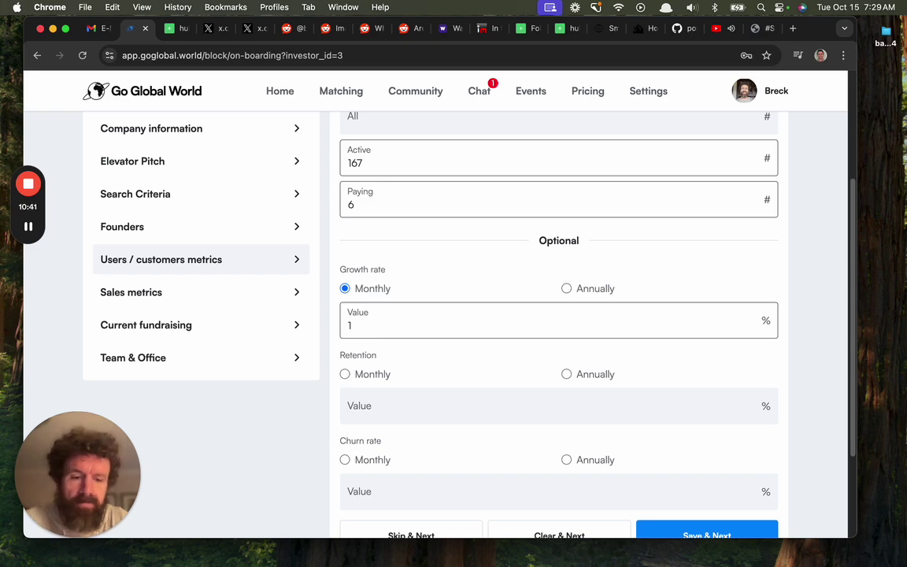
{"action": "type", "text": "00"}
{"action": "scroll", "coordinate": [373, 330], "scroll_direction": "down", "scroll_amount": 2}
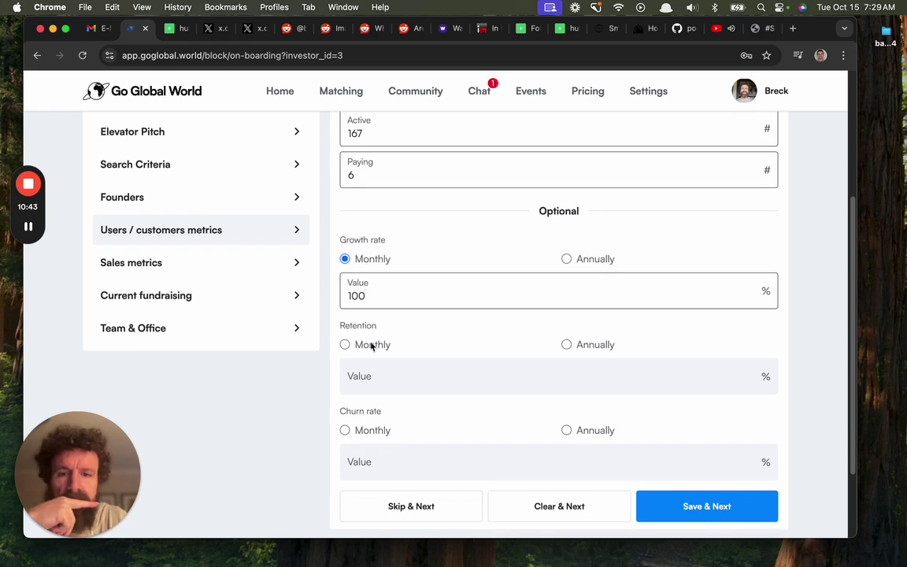
{"action": "left_click", "coordinate": [373, 346]}
{"action": "scroll", "coordinate": [395, 350], "scroll_direction": "down", "scroll_amount": 3}
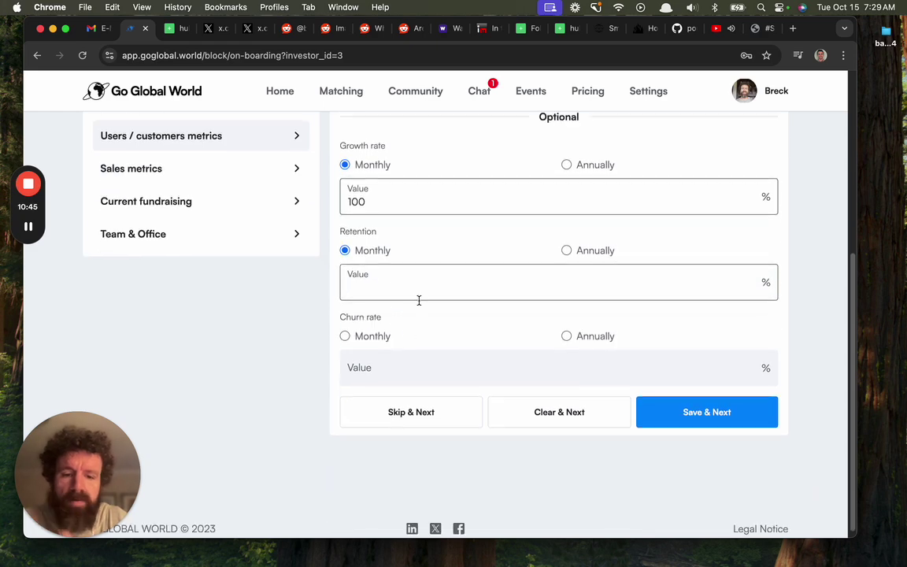
{"action": "type", "text": "75"}
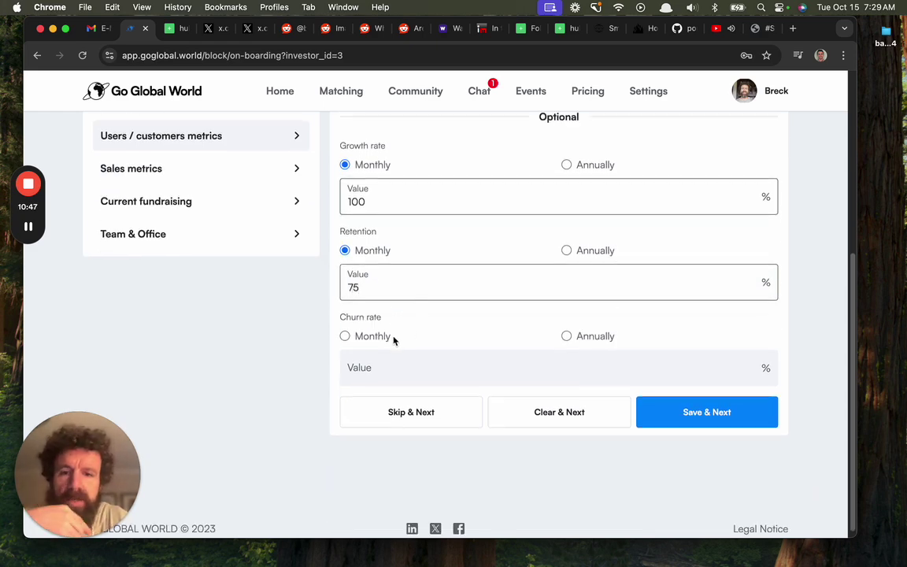
{"action": "double_click", "coordinate": [374, 287]}
{"action": "type", "text": "90"}
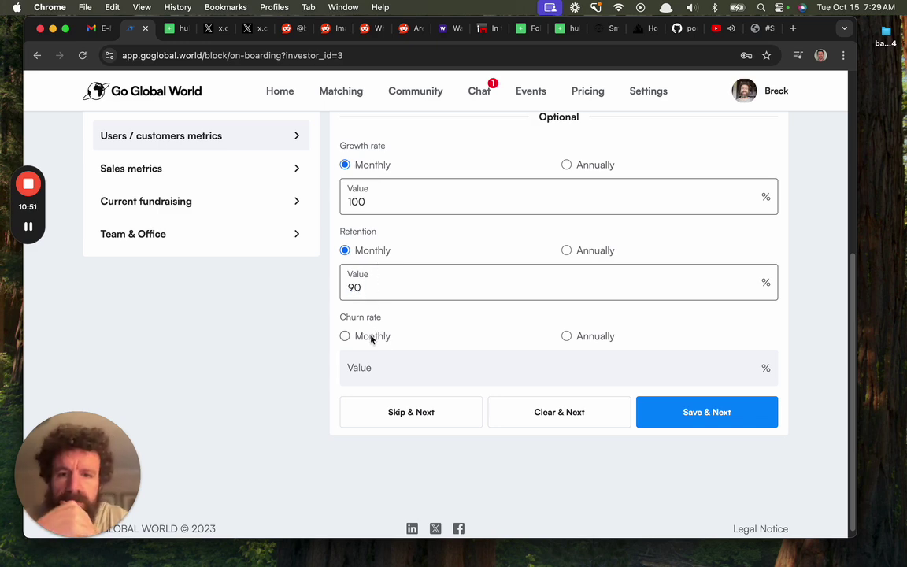
{"action": "left_click", "coordinate": [681, 424]}
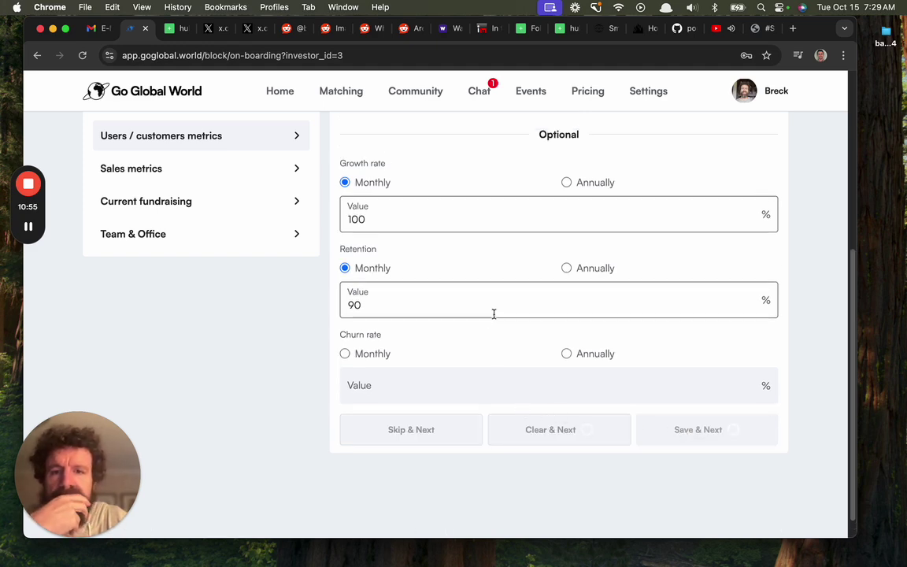
Correct the flagged All users count to 2317 and save the user metrics
{"action": "scroll", "coordinate": [495, 318], "scroll_direction": "up", "scroll_amount": 3}
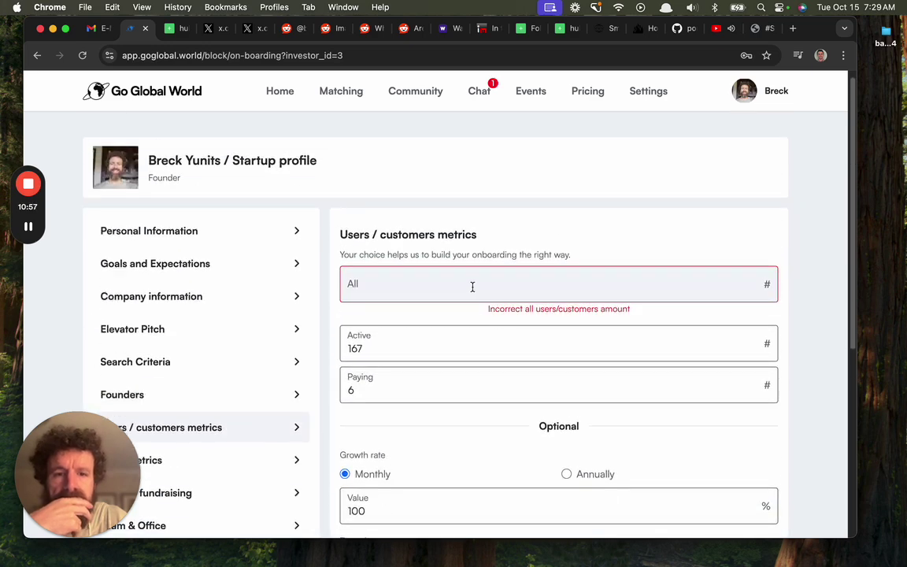
{"action": "left_click", "coordinate": [472, 286]}
{"action": "type", "text": "50"}
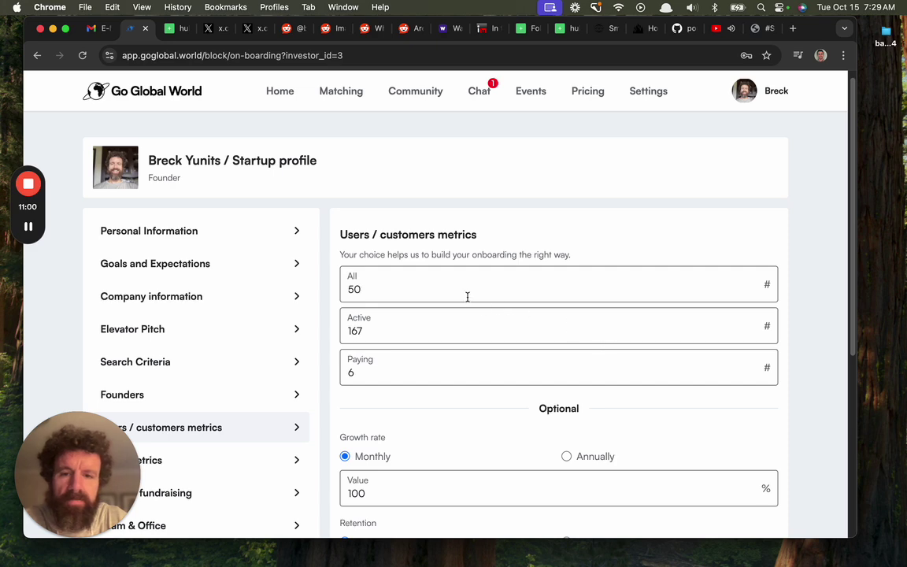
{"action": "key", "text": "super+a"}
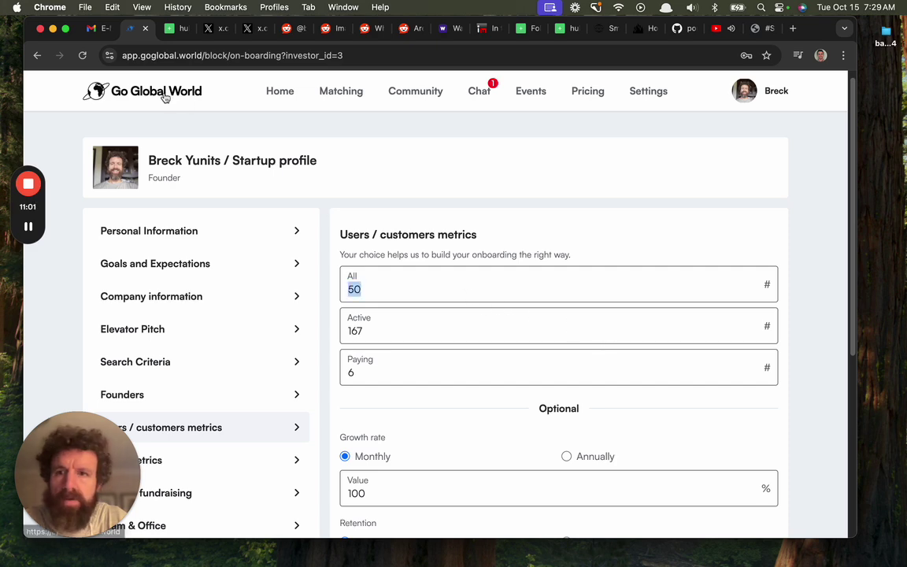
{"action": "type", "text": "2317"}
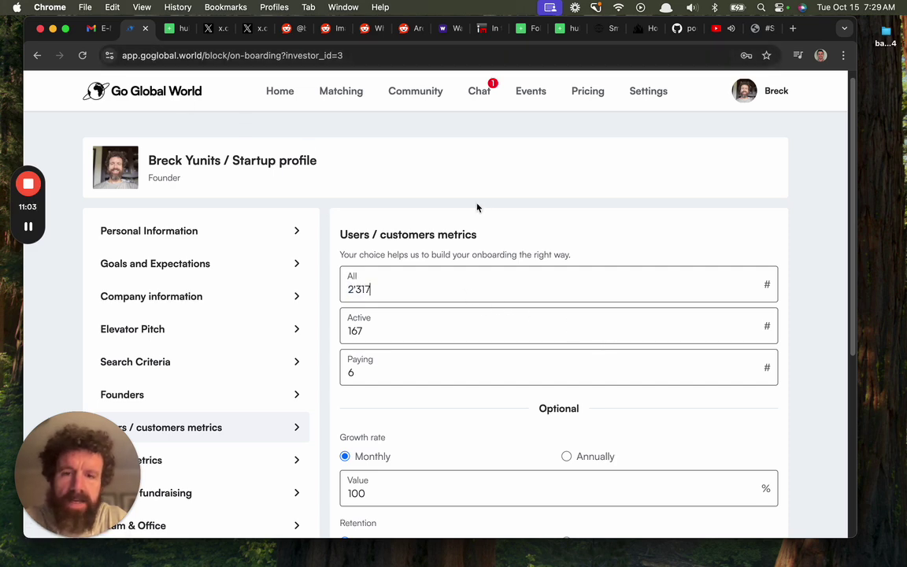
{"action": "scroll", "coordinate": [478, 205], "scroll_direction": "down", "scroll_amount": 5}
{"action": "left_click", "coordinate": [683, 403]}
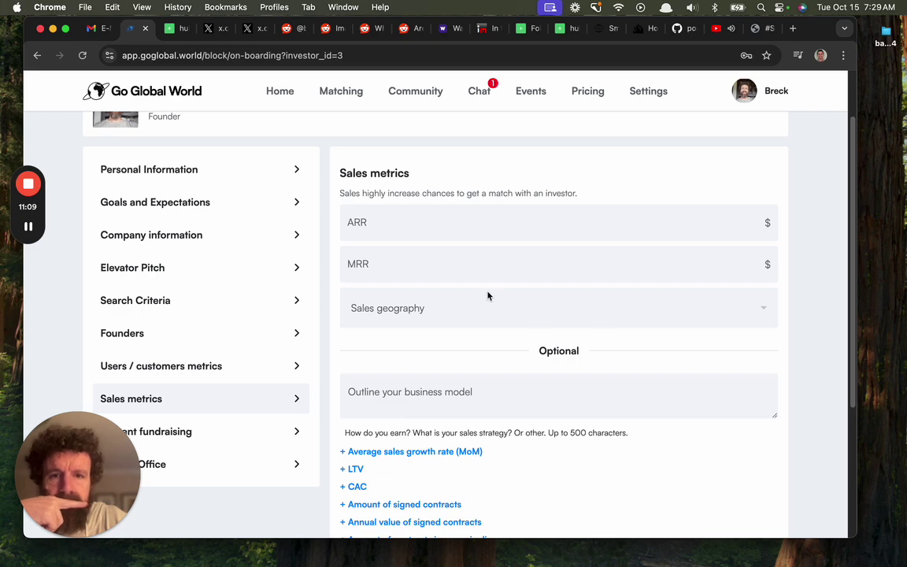
Enter 600 as the ARR and choose Global as the sales geography
{"action": "left_click", "coordinate": [439, 265]}
{"action": "left_click", "coordinate": [436, 222]}
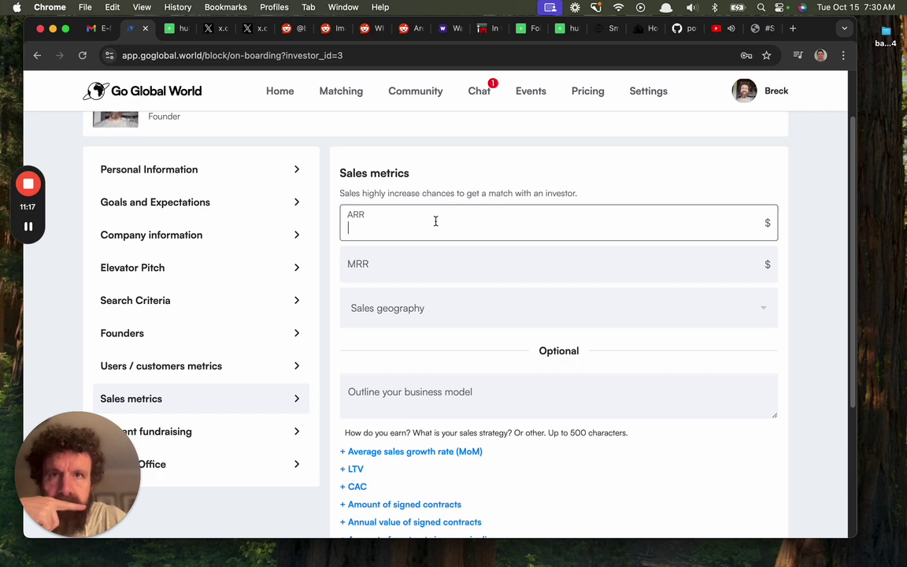
{"action": "type", "text": "600"}
{"action": "scroll", "coordinate": [436, 216], "scroll_direction": "down", "scroll_amount": 2}
{"action": "left_click", "coordinate": [433, 231]}
{"action": "left_click", "coordinate": [423, 261]}
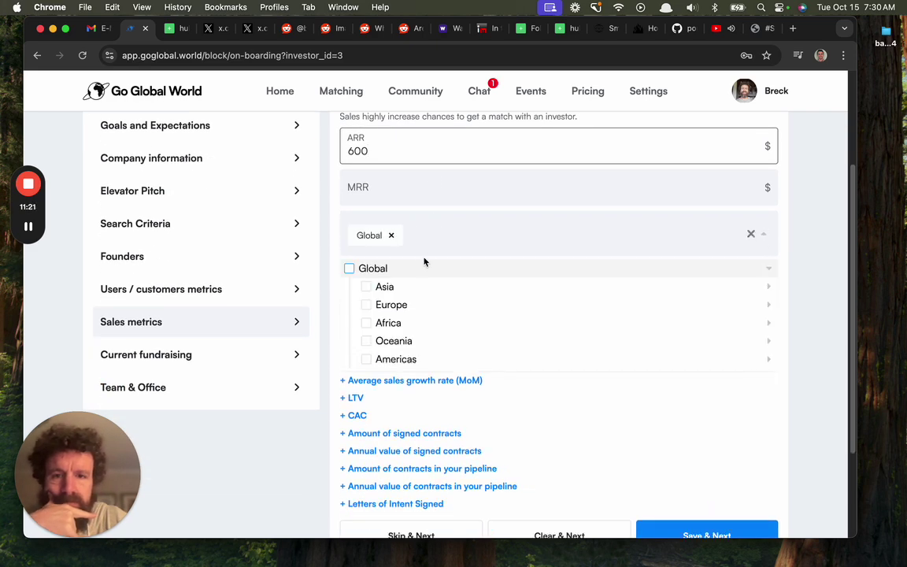
{"action": "left_click", "coordinate": [838, 289]}
Write the business model outline about selling root names on The Scroll, like web domain names
{"action": "scroll", "coordinate": [837, 288], "scroll_direction": "down", "scroll_amount": 2}
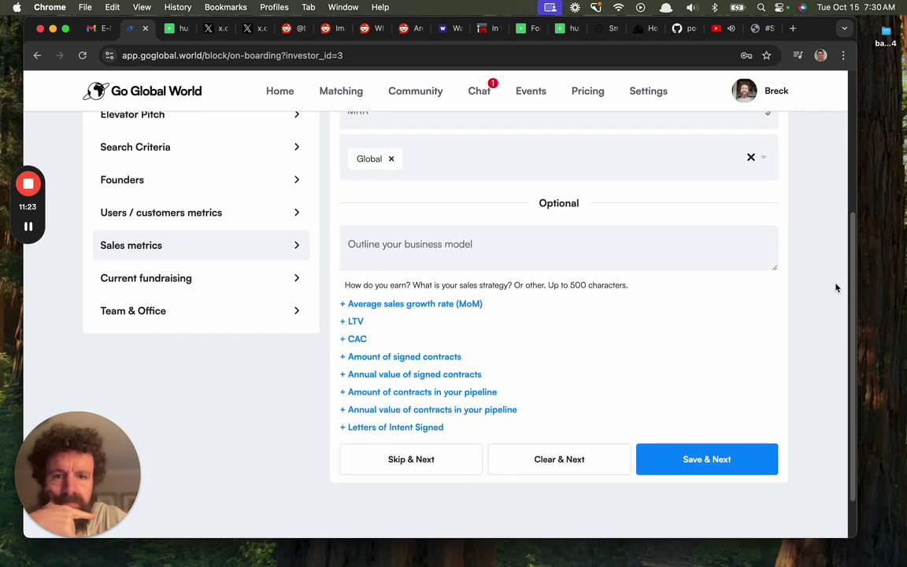
{"action": "left_click", "coordinate": [496, 236]}
{"action": "type", "text": "We sell"}
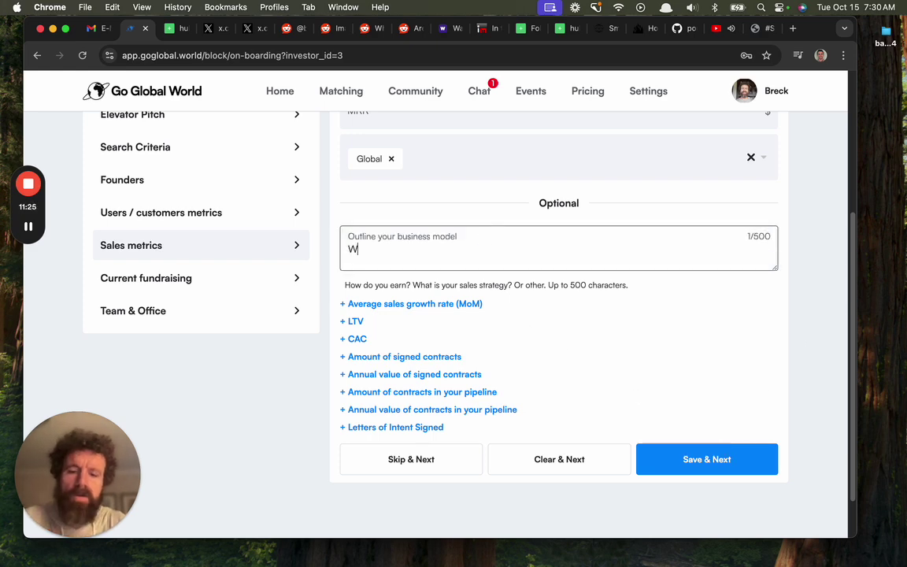
{"action": "key", "text": "BackSpace"}
{"action": "key", "text": "BackSpace"}
{"action": "type", "text": "d"}
{"action": "key", "text": "BackSpace"}
{"action": "type", "text": "ll root names on theSa"}
{"action": "key", "text": "BackSpace"}
{"action": "key", "text": "BackSpace"}
{"action": "key", "text": "BackSpace"}
{"action": "key", "text": "BackSpace"}
{"action": "key", "text": "BackSpace"}
{"action": "key", "text": "BackSpace"}
{"action": "type", "text": "The Scroll, similar to domain names"}
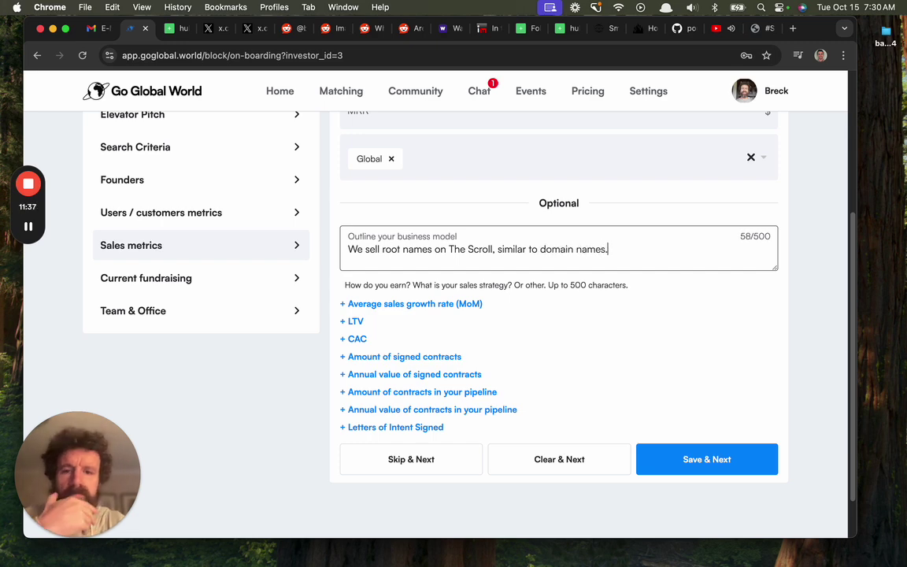
{"action": "type", "text": " for the"}
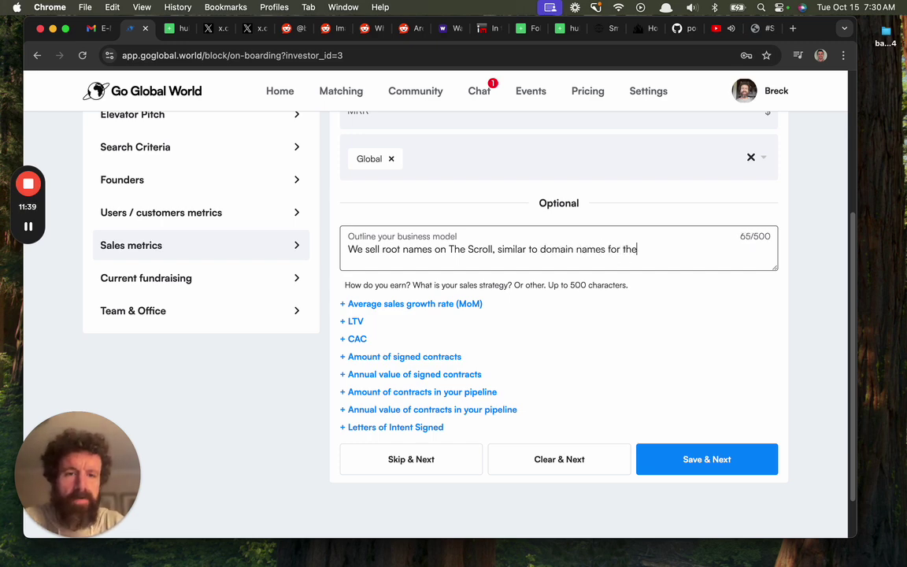
{"action": "type", "text": " The Web."}
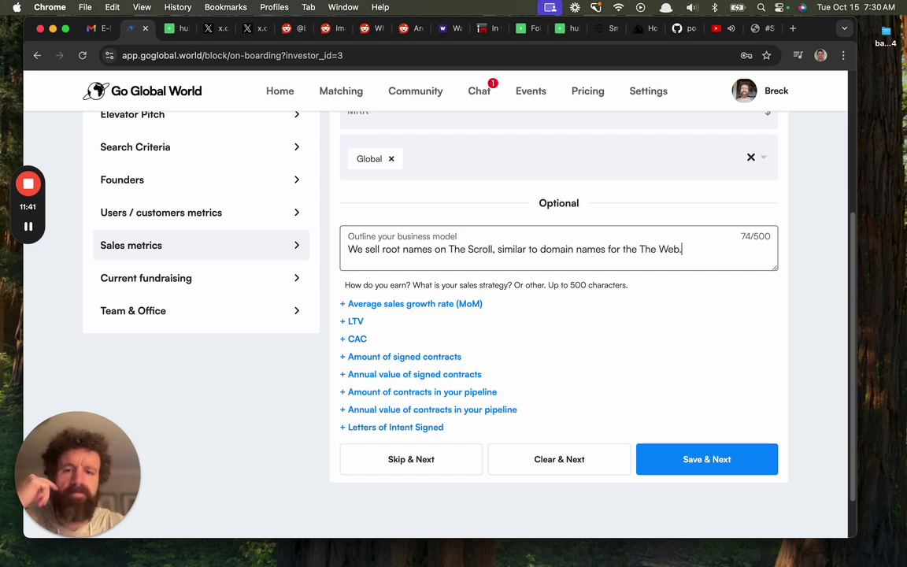
Fill in the missing MRR of 50 and save the sales metrics
{"action": "left_click", "coordinate": [703, 458]}
{"action": "scroll", "coordinate": [653, 360], "scroll_direction": "up", "scroll_amount": 2}
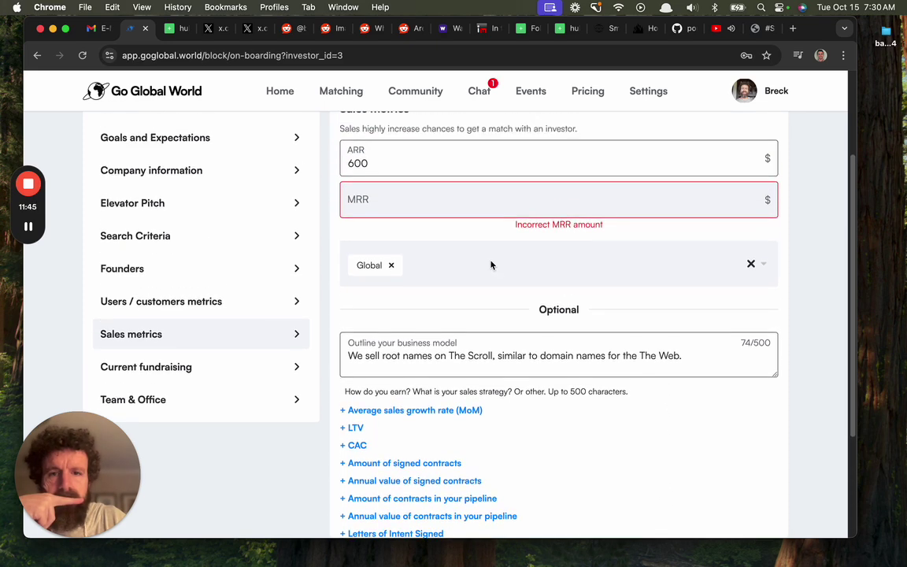
{"action": "left_click", "coordinate": [405, 207]}
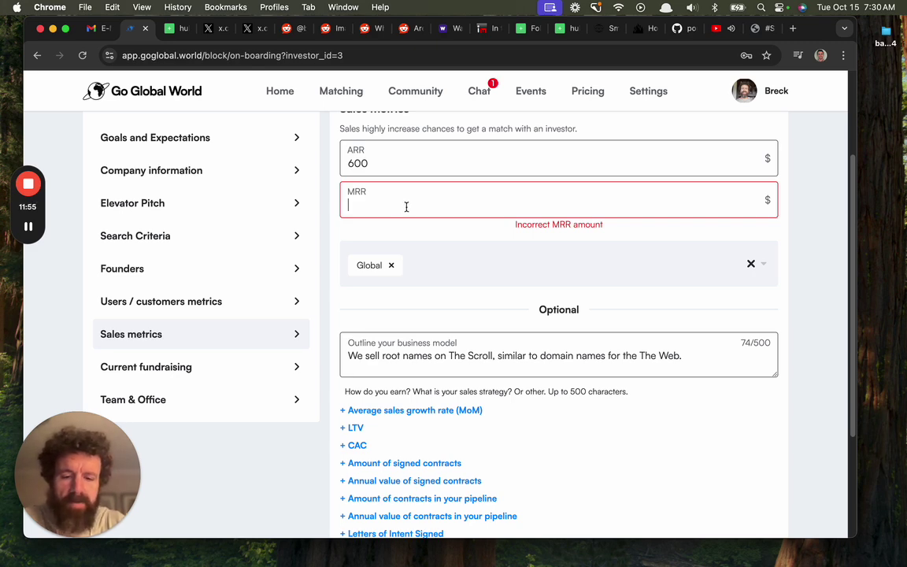
{"action": "type", "text": "50"}
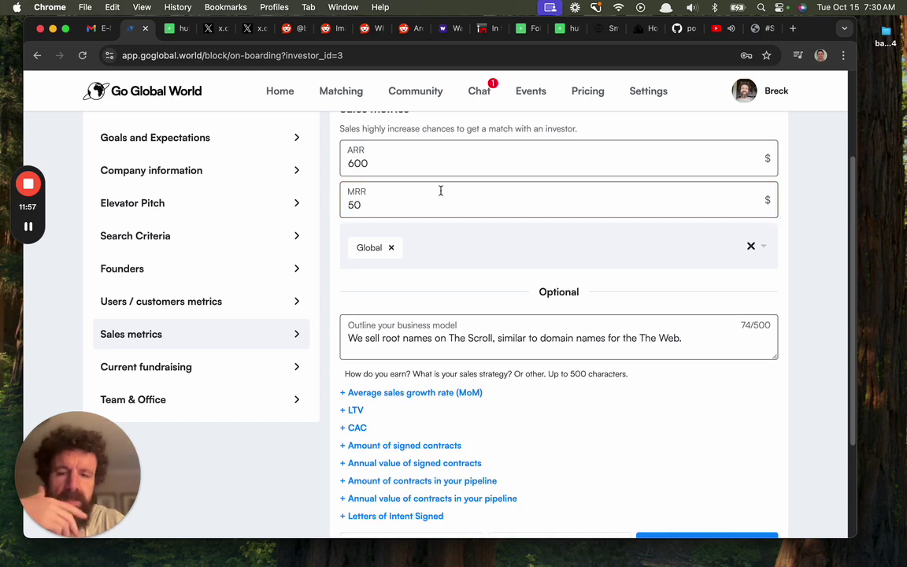
{"action": "scroll", "coordinate": [635, 378], "scroll_direction": "down", "scroll_amount": 4}
{"action": "left_click", "coordinate": [658, 396]}
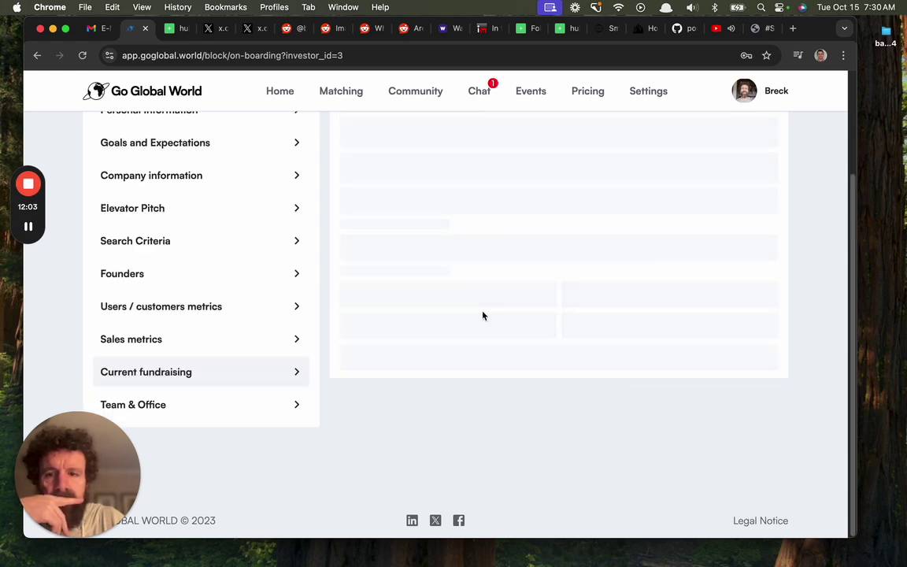
Enter 1'110'000 as the amount sought and 20000 as the committed amount
{"action": "scroll", "coordinate": [484, 316], "scroll_direction": "up", "scroll_amount": 3}
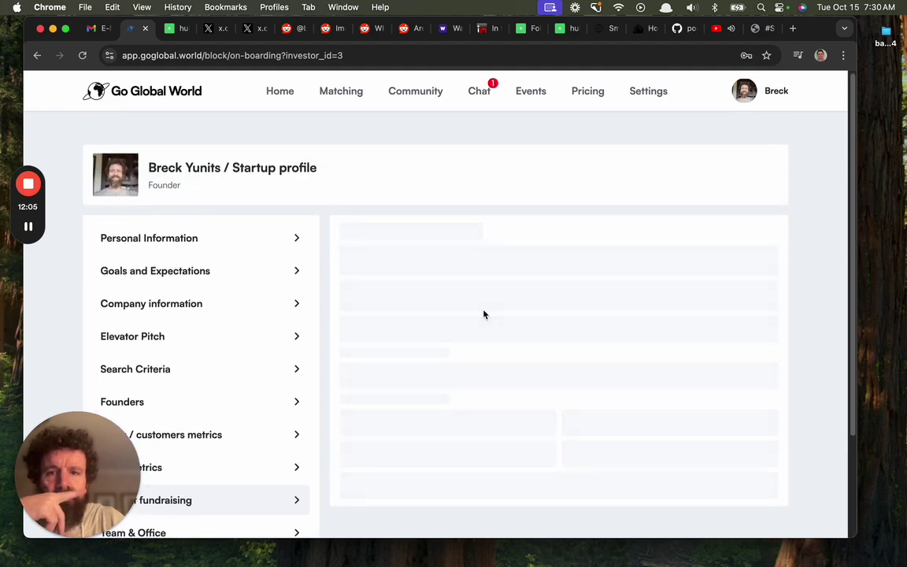
{"action": "scroll", "coordinate": [482, 309], "scroll_direction": "down", "scroll_amount": 1}
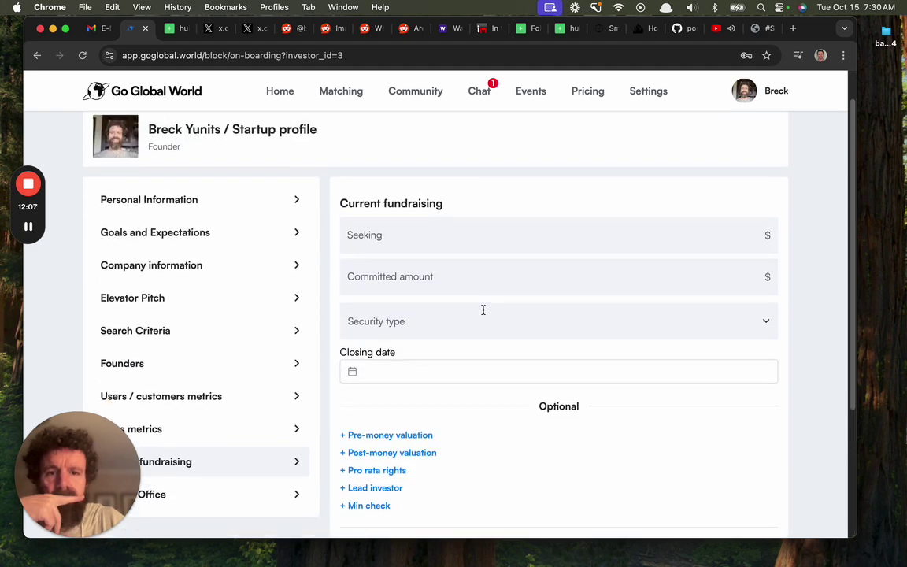
{"action": "left_click", "coordinate": [463, 241]}
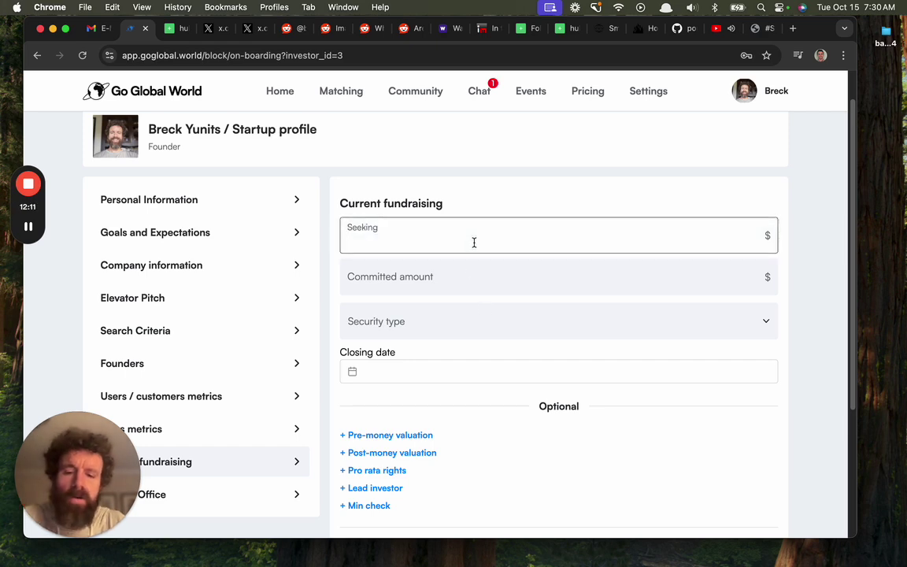
{"action": "type", "text": "1"}
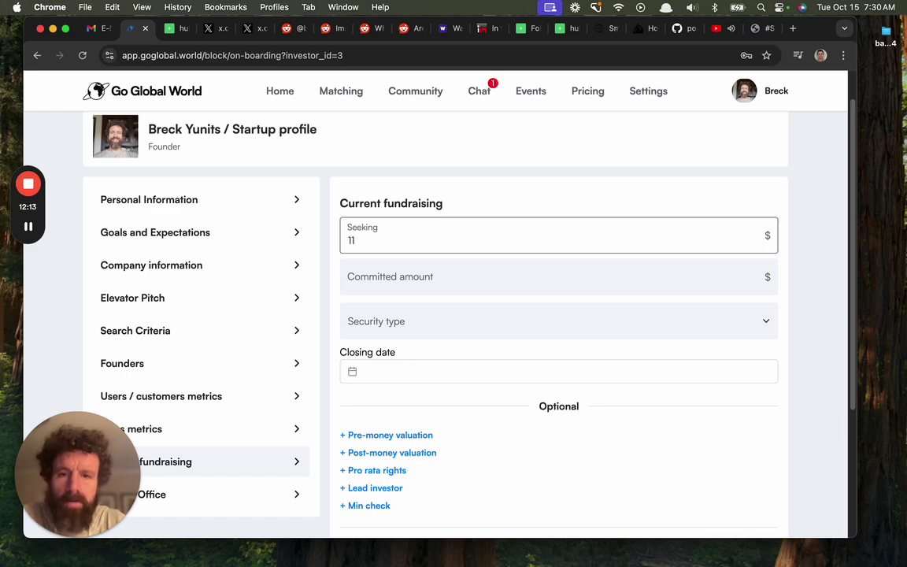
{"action": "type", "text": "'11"}
{"action": "type", "text": "0"}
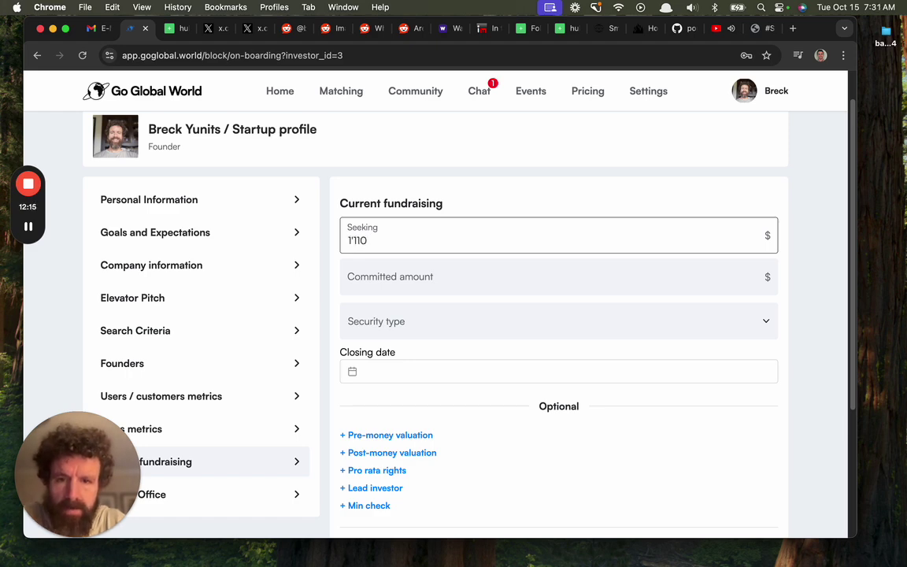
{"action": "type", "text": "'000"}
{"action": "left_click", "coordinate": [483, 282]}
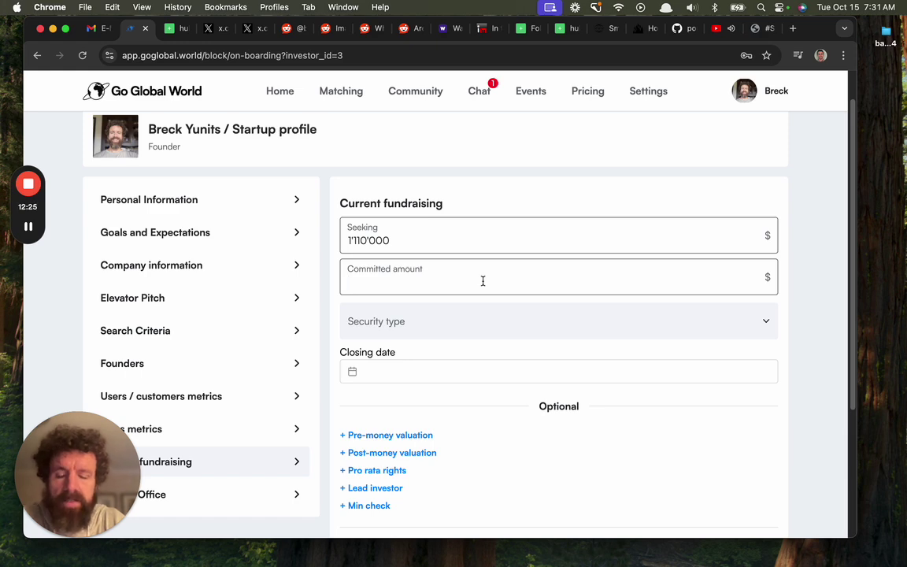
{"action": "type", "text": "200000"}
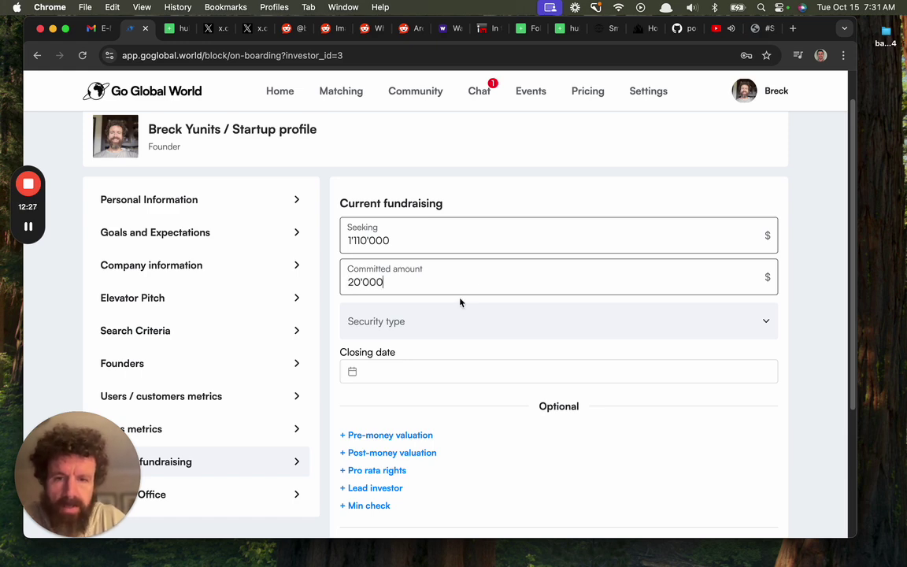
Set the security type to SAFE and the closing date to 10/31/2024
{"action": "left_click", "coordinate": [473, 319]}
{"action": "left_click", "coordinate": [423, 352]}
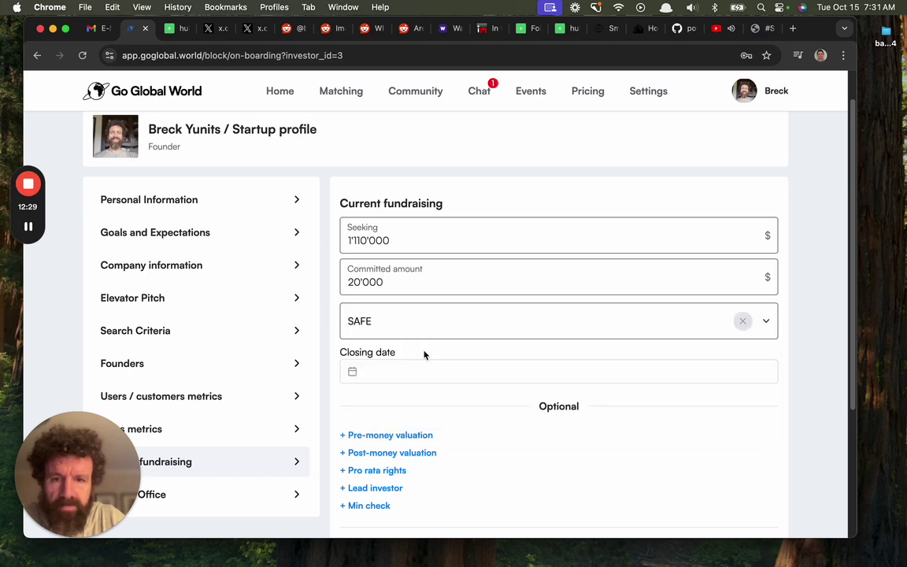
{"action": "scroll", "coordinate": [409, 350], "scroll_direction": "down", "scroll_amount": 1}
{"action": "left_click", "coordinate": [391, 350]}
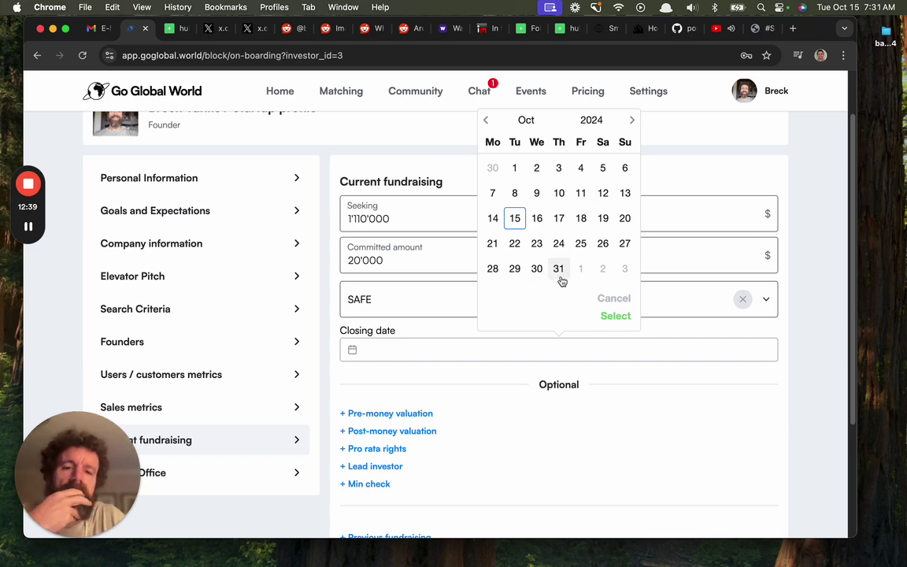
{"action": "left_click", "coordinate": [559, 270]}
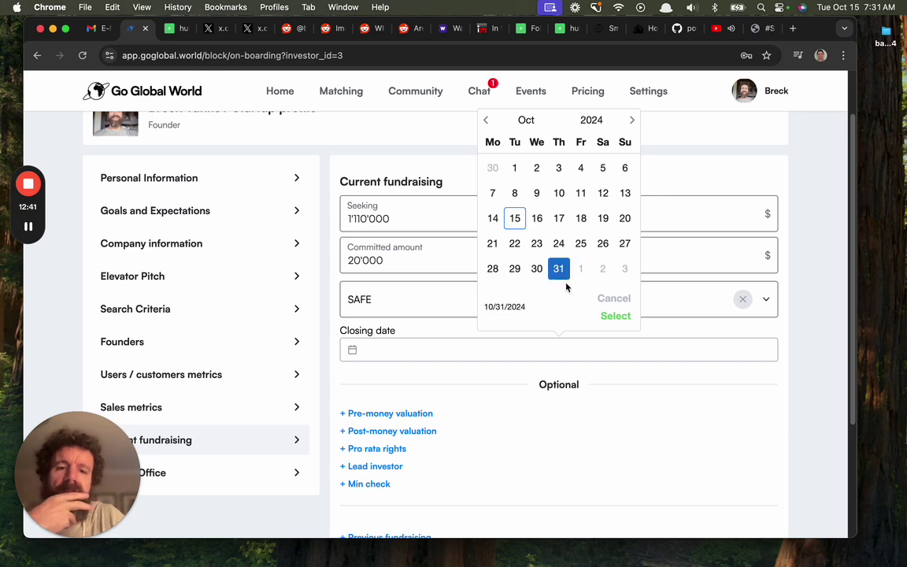
{"action": "left_click", "coordinate": [614, 318]}
{"action": "scroll", "coordinate": [615, 321], "scroll_direction": "down", "scroll_amount": 2}
{"action": "scroll", "coordinate": [614, 321], "scroll_direction": "down", "scroll_amount": 2}
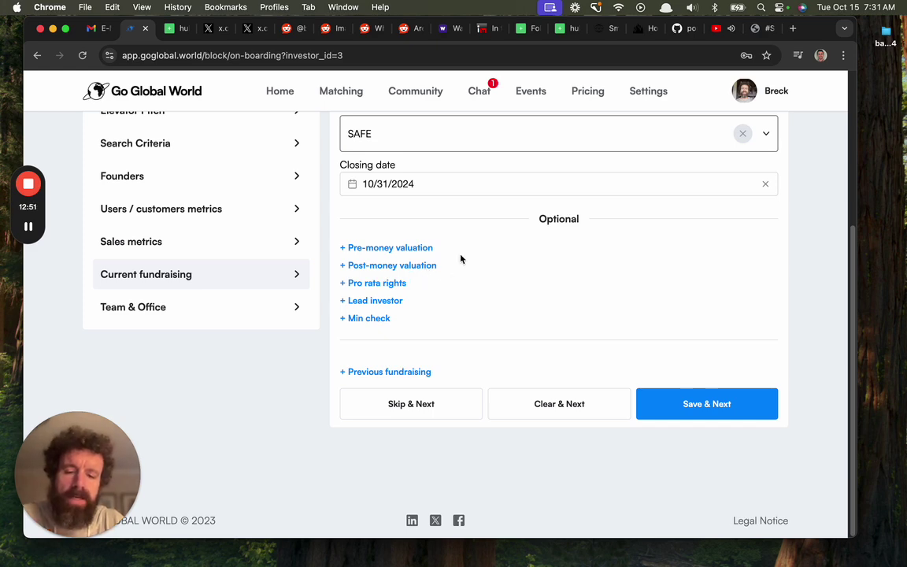
{"action": "key", "text": "super+t"}
Search Google for the subtraction 8310000 - 1110
{"action": "type", "text": "111"}
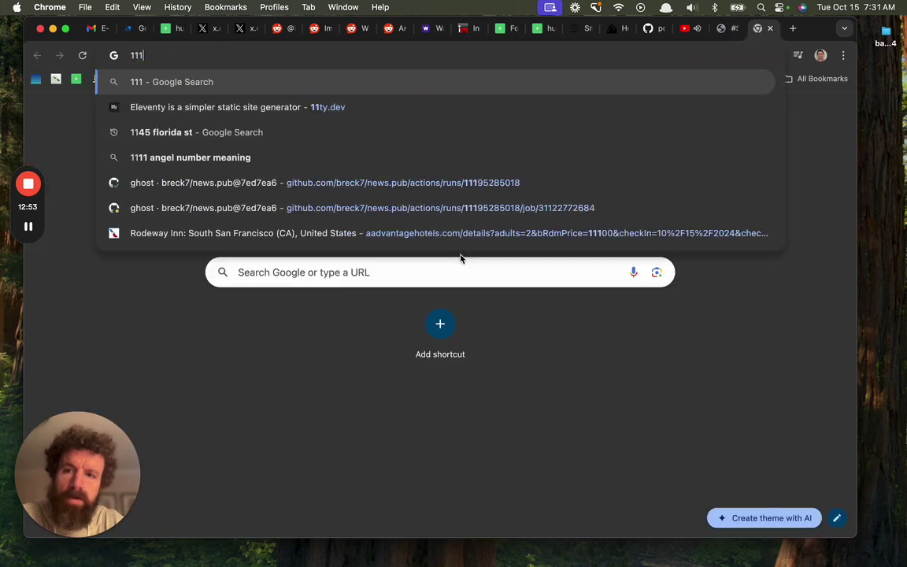
{"action": "type", "text": "0"}
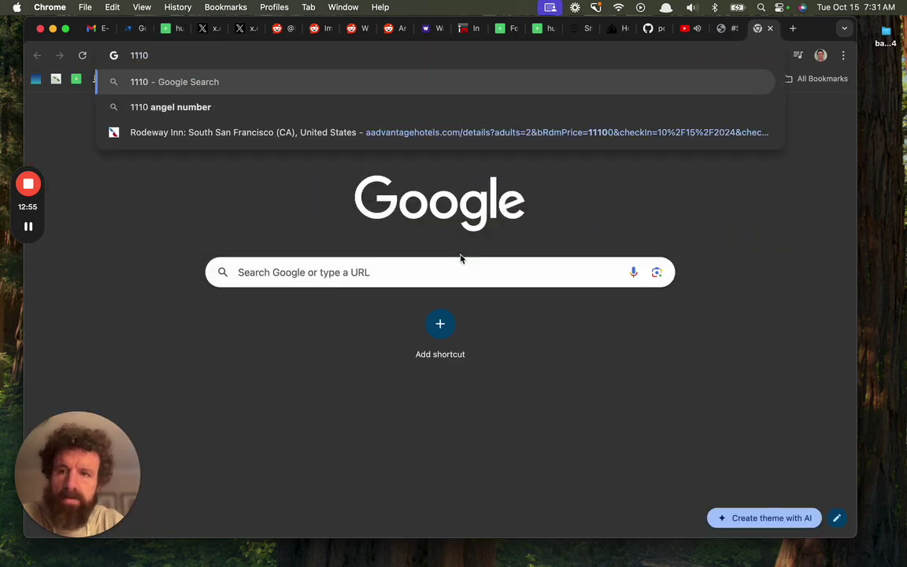
{"action": "key", "text": "super+Left"}
{"action": "type", "text": "831 "}
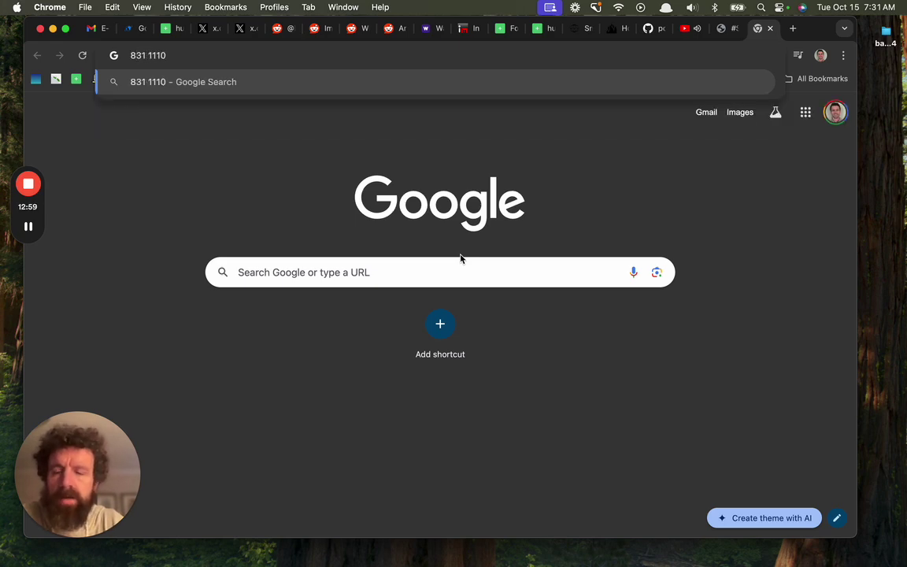
{"action": "type", "text": "0000 -"}
{"action": "key", "text": "Return"}
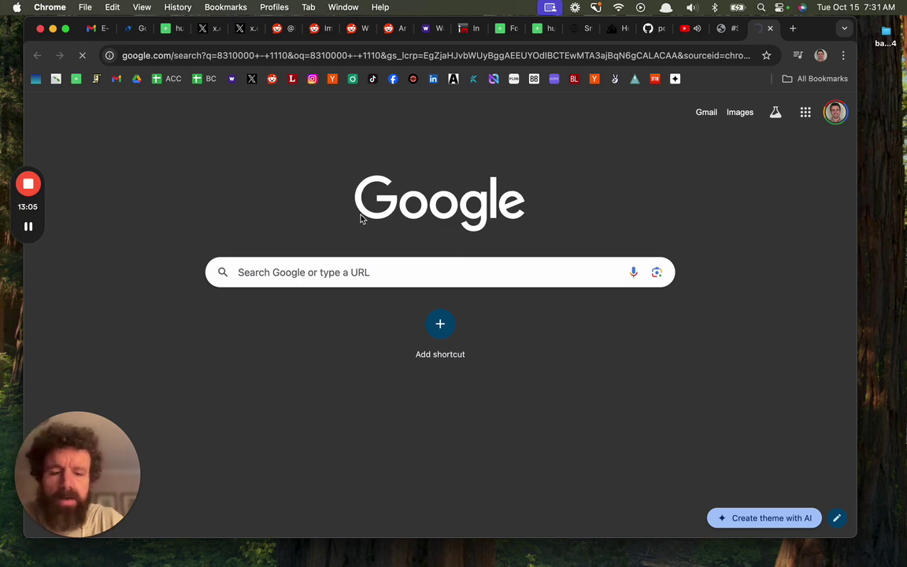
Start deno in a new Terminal window
{"action": "key", "text": "super+Tab"}
{"action": "key", "text": "super+n"}
{"action": "type", "text": "deno"}
{"action": "key", "text": "Return"}
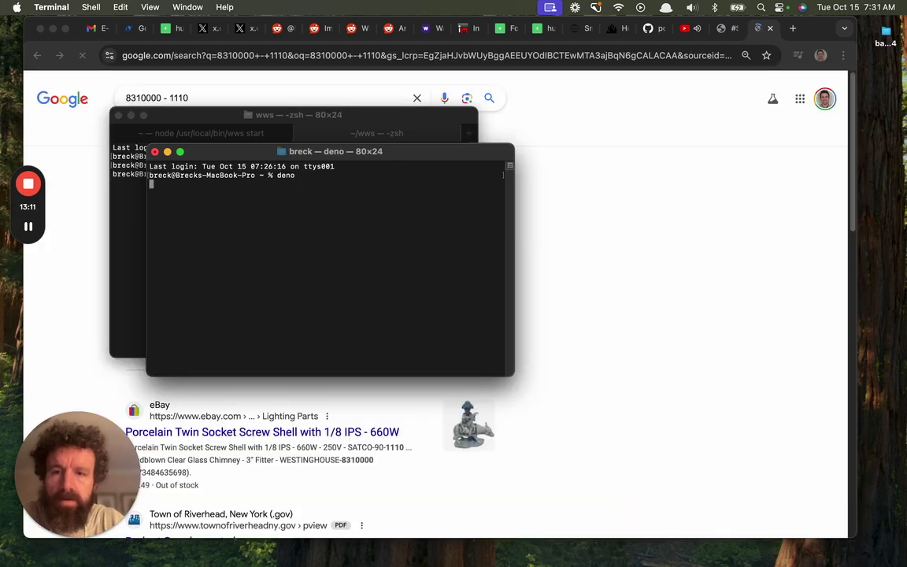
Quit Deno, launch Node.js and compute 8310000 - 1110000 = 7200000
{"action": "key", "text": "ctrl+c"}
{"action": "type", "text": "node"}
{"action": "key", "text": "Return"}
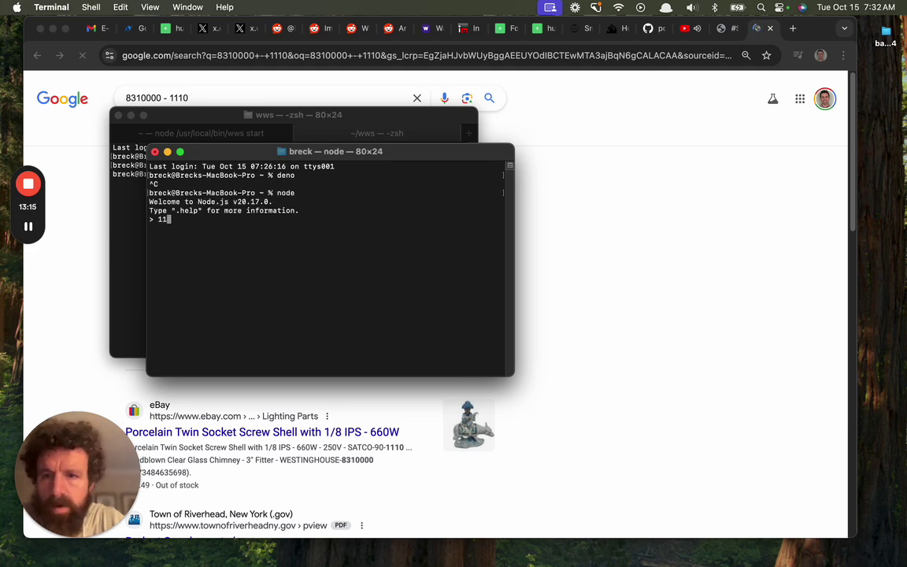
{"action": "type", "text": "831"}
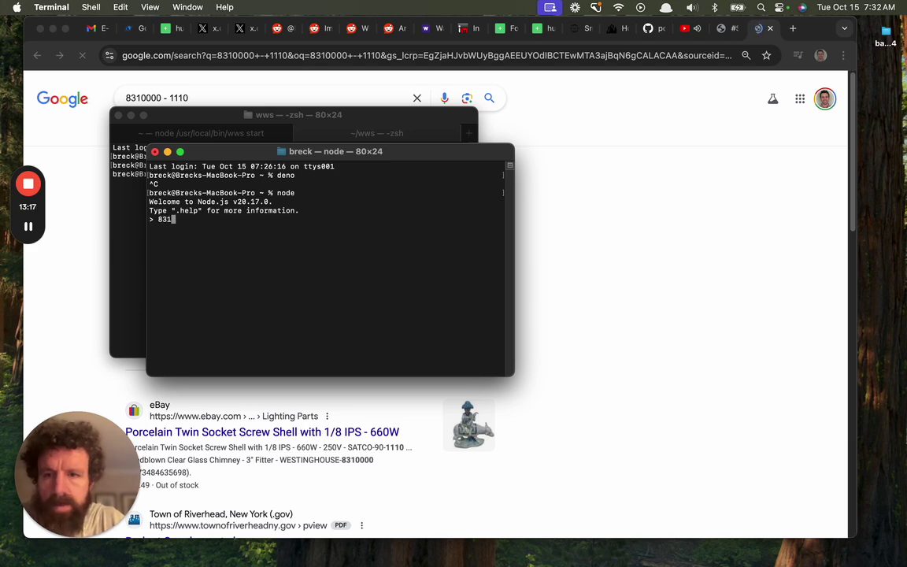
{"action": "type", "text": "0000"}
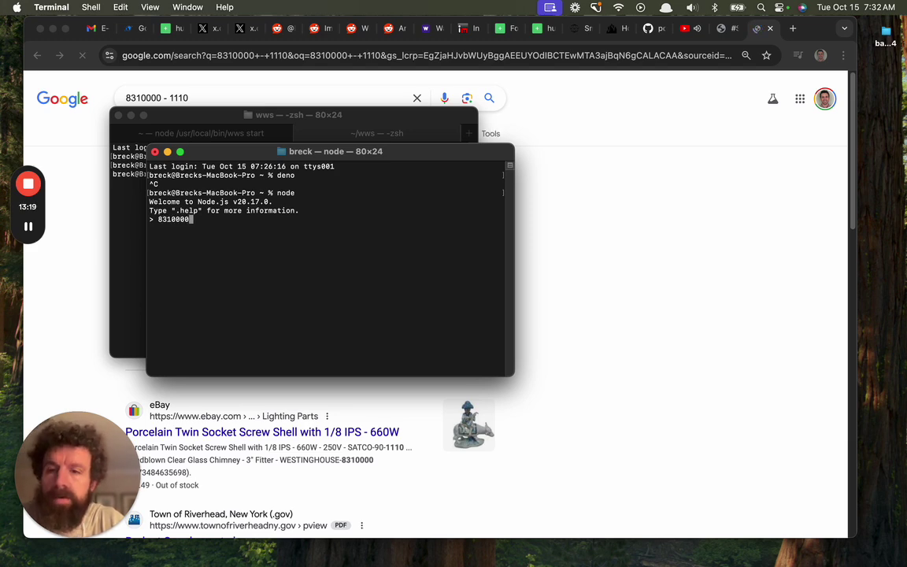
{"action": "type", "text": "- 1"}
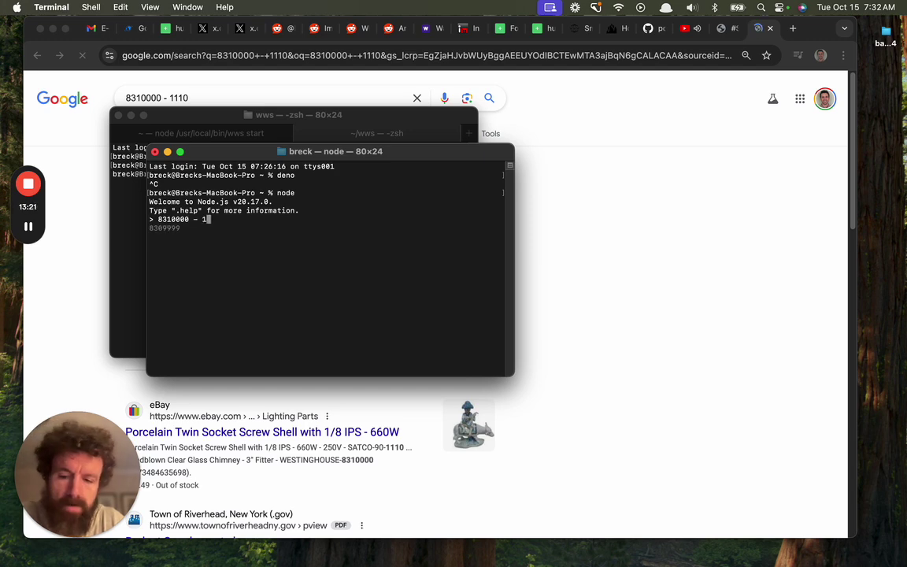
{"action": "type", "text": "110000"}
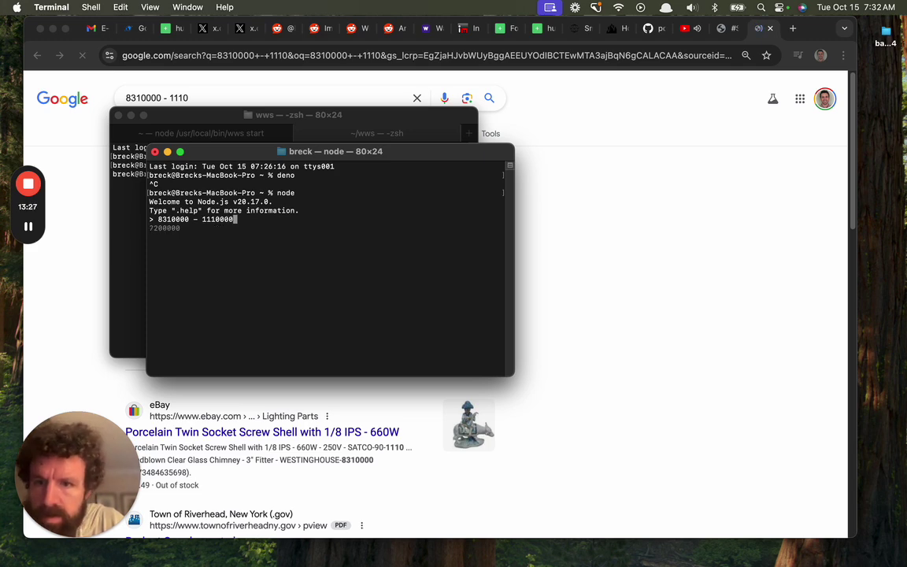
{"action": "double_click", "coordinate": [164, 228]}
{"action": "key", "text": "Return"}
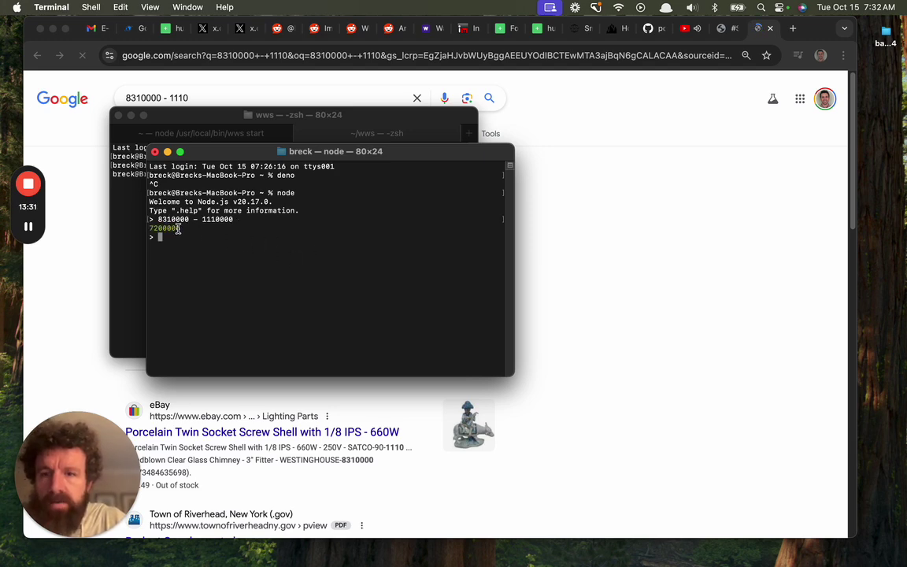
Divide 7200000 by 8310000 in Node, giving 0.8664259927797834
{"action": "double_click", "coordinate": [170, 227]}
{"action": "key", "text": "super+c"}
{"action": "key", "text": "super+v"}
{"action": "type", "text": "/"}
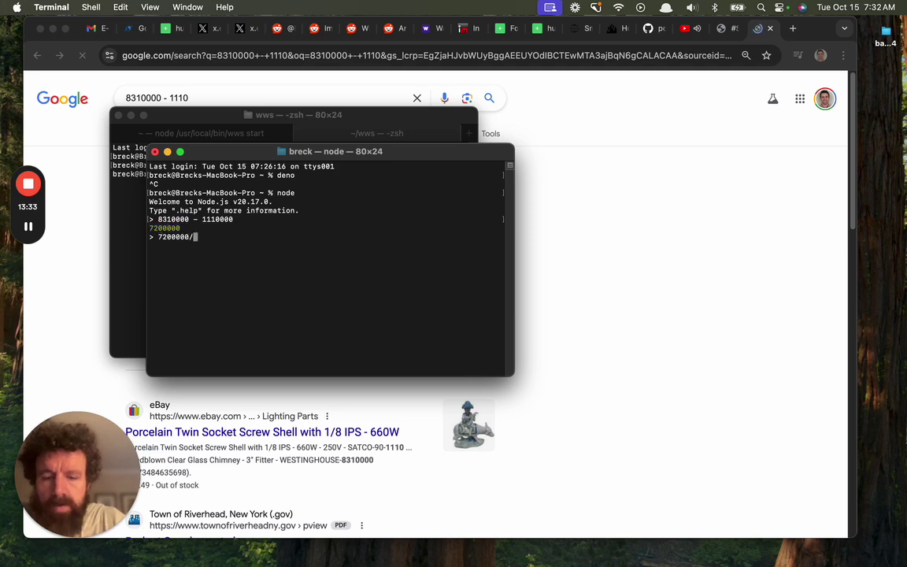
{"action": "type", "text": "8310"}
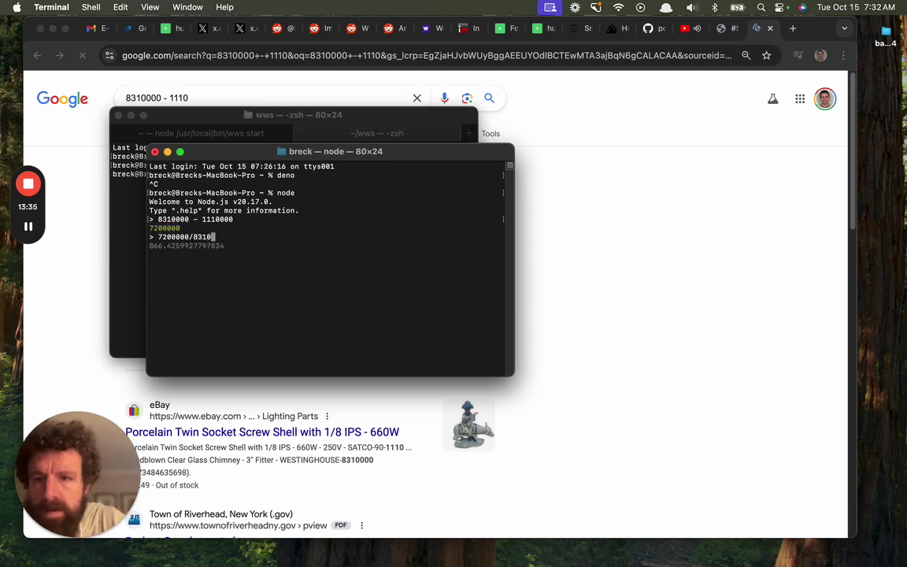
{"action": "type", "text": "000"}
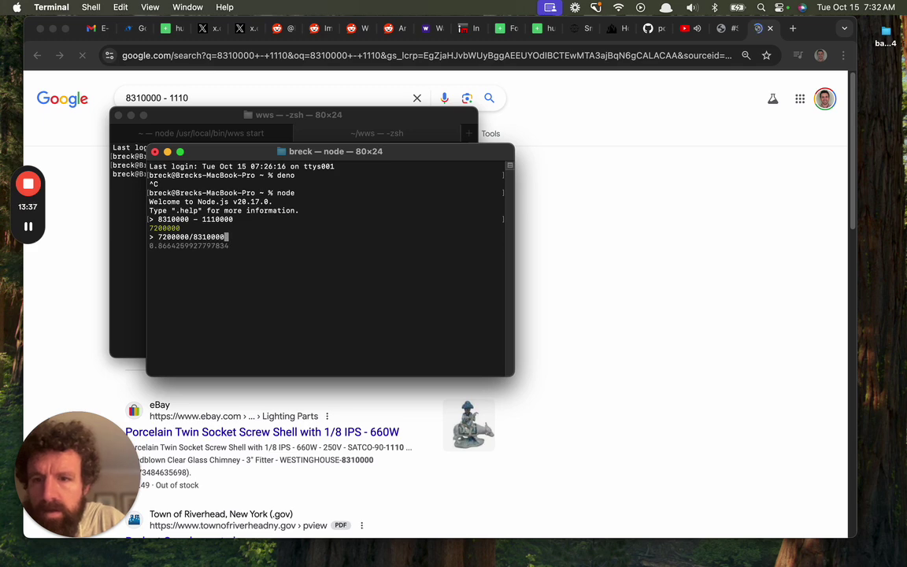
{"action": "key", "text": "Return"}
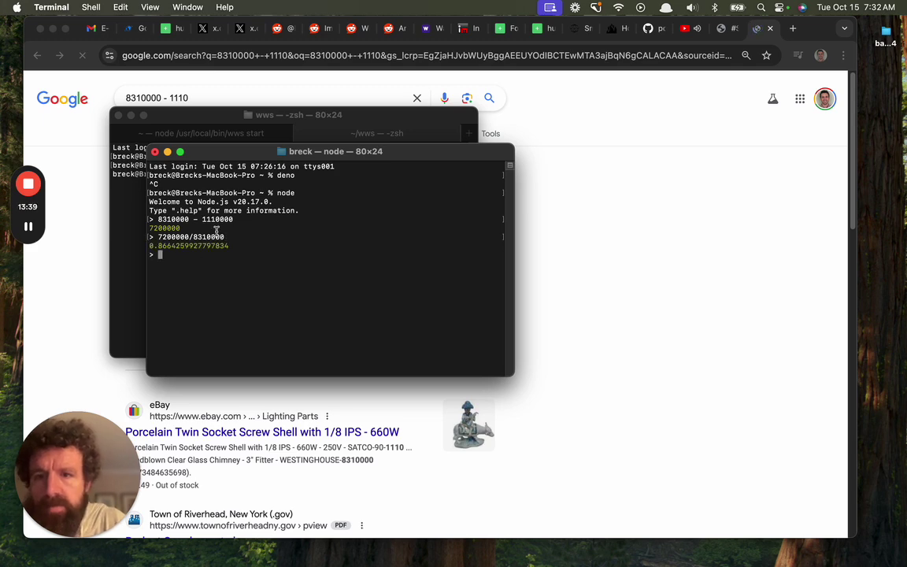
{"action": "double_click", "coordinate": [217, 219]}
{"action": "double_click", "coordinate": [164, 219]}
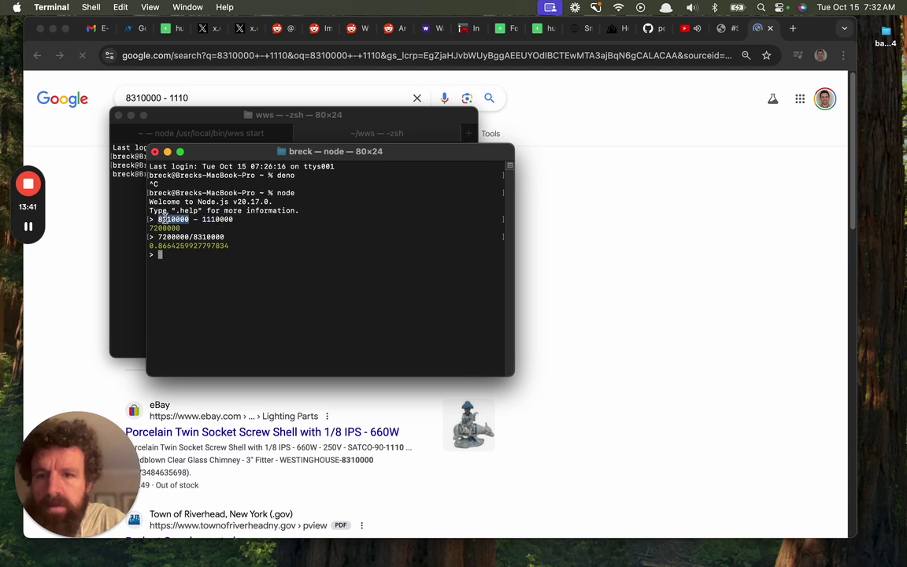
{"action": "left_click", "coordinate": [662, 238]}
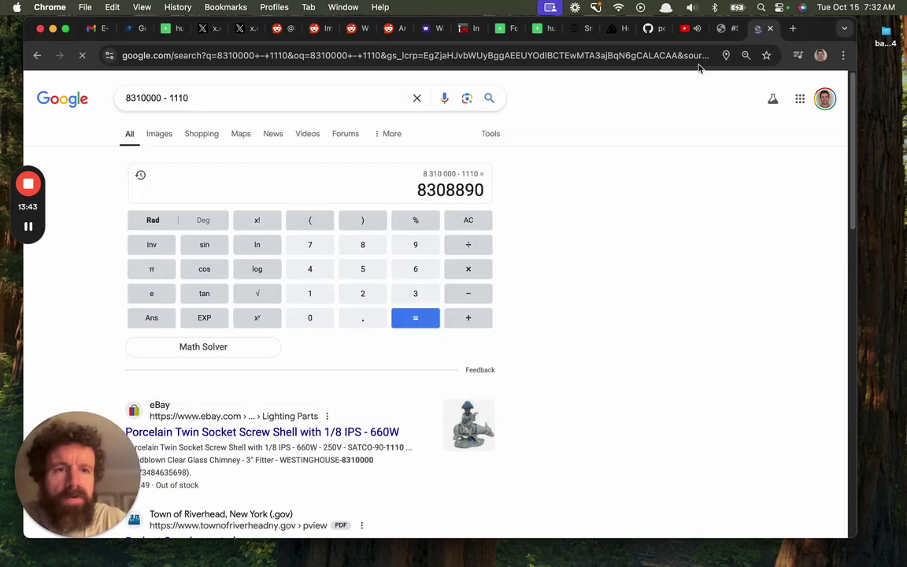
Add an 8'310'000 post-money valuation and save the current fundraising details
{"action": "left_click", "coordinate": [726, 30]}
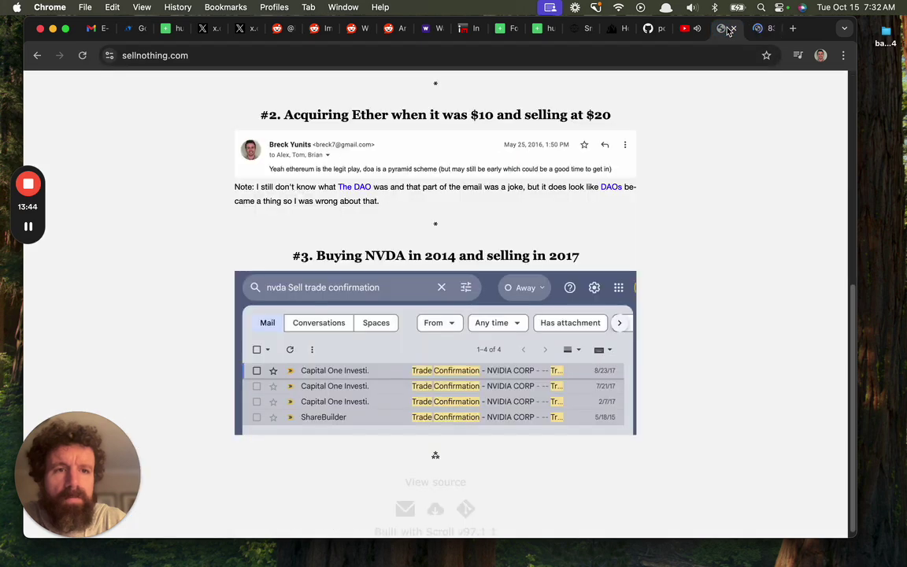
{"action": "left_click", "coordinate": [132, 28]}
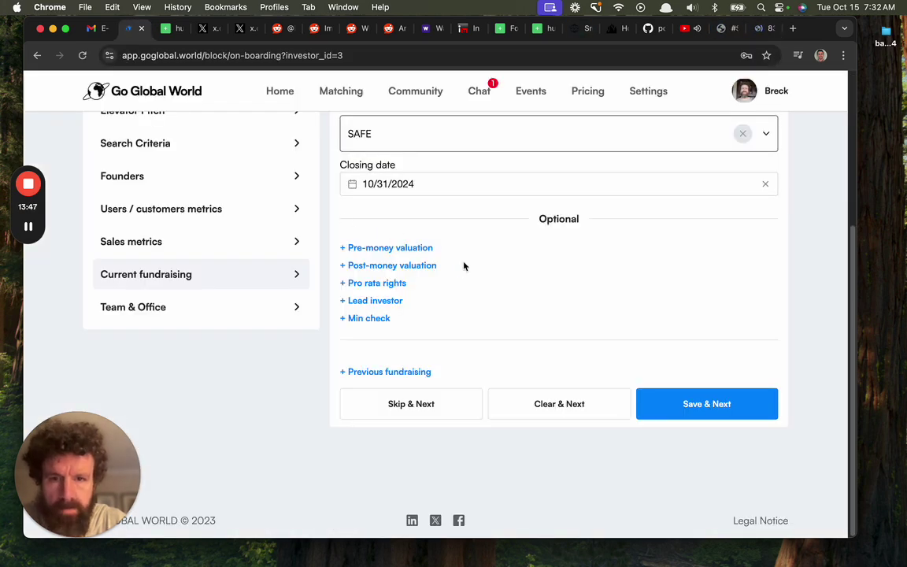
{"action": "left_click", "coordinate": [406, 271]}
{"action": "left_click", "coordinate": [449, 281]}
{"action": "key", "text": "super+v"}
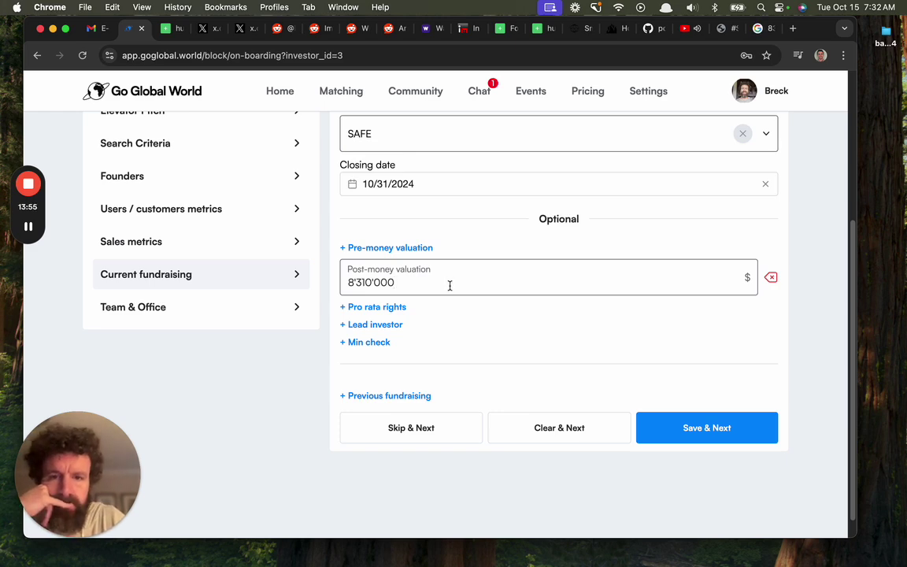
{"action": "left_click", "coordinate": [692, 430]}
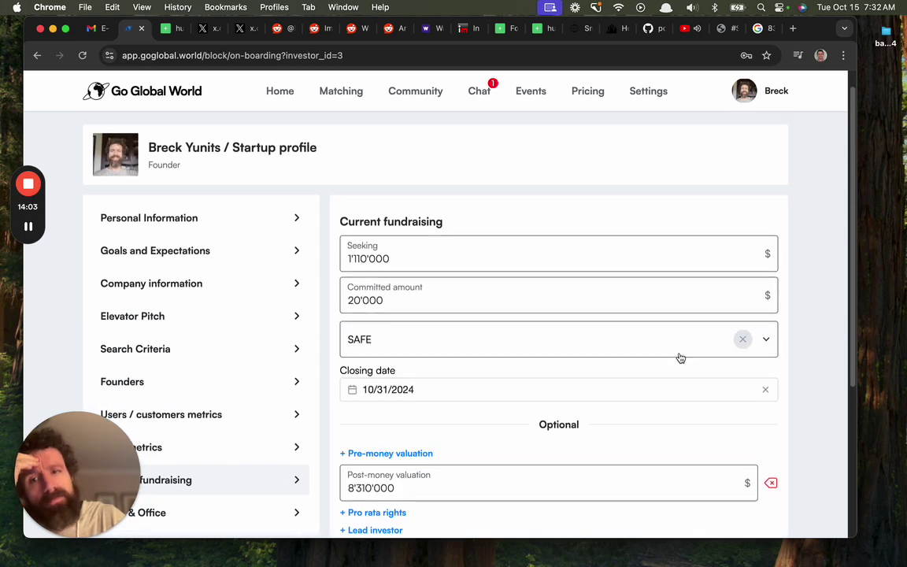
{"action": "scroll", "coordinate": [680, 358], "scroll_direction": "down", "scroll_amount": 3}
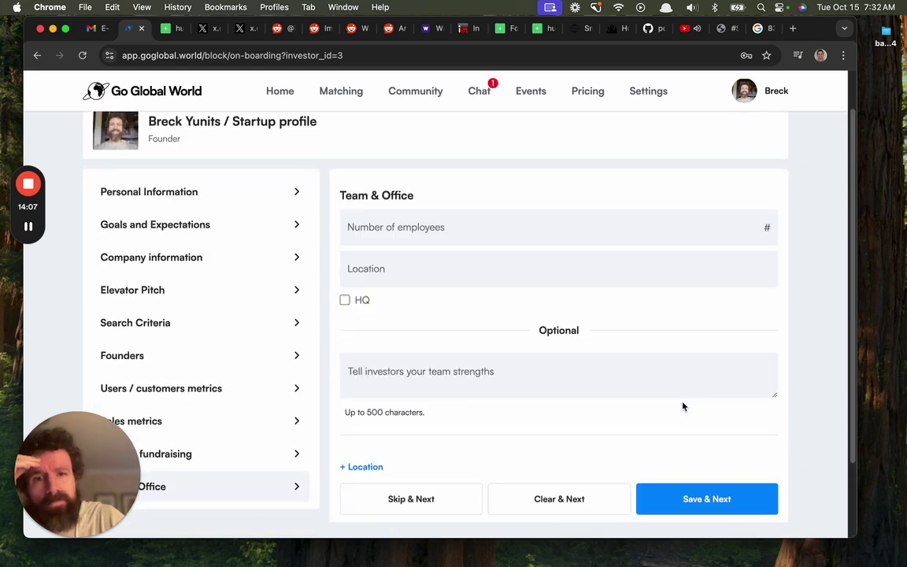
Enter 1 employee and Honolulu, Hawai'i as the headquarters location
{"action": "left_click", "coordinate": [502, 156]}
{"action": "type", "text": "1"}
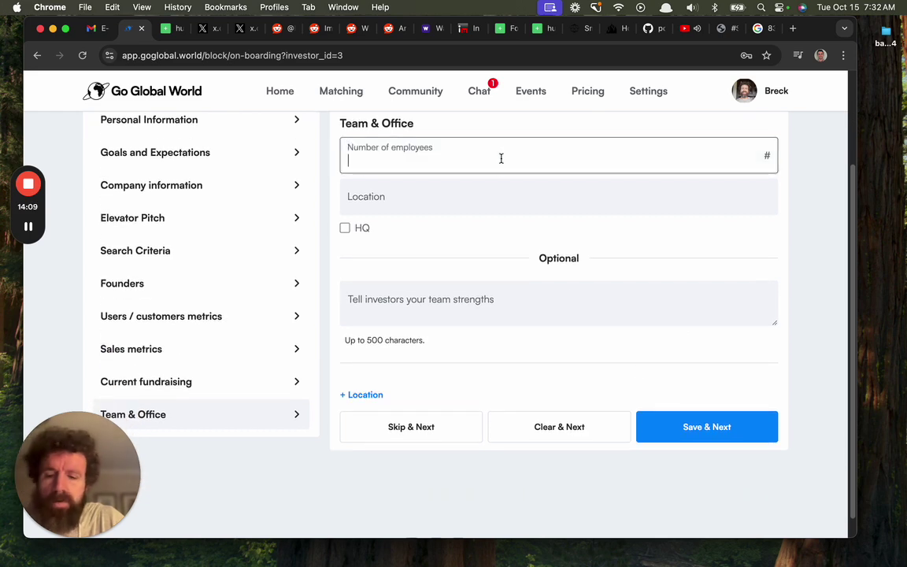
{"action": "left_click", "coordinate": [507, 196]}
{"action": "type", "text": "Honolulu, Hawai'i"}
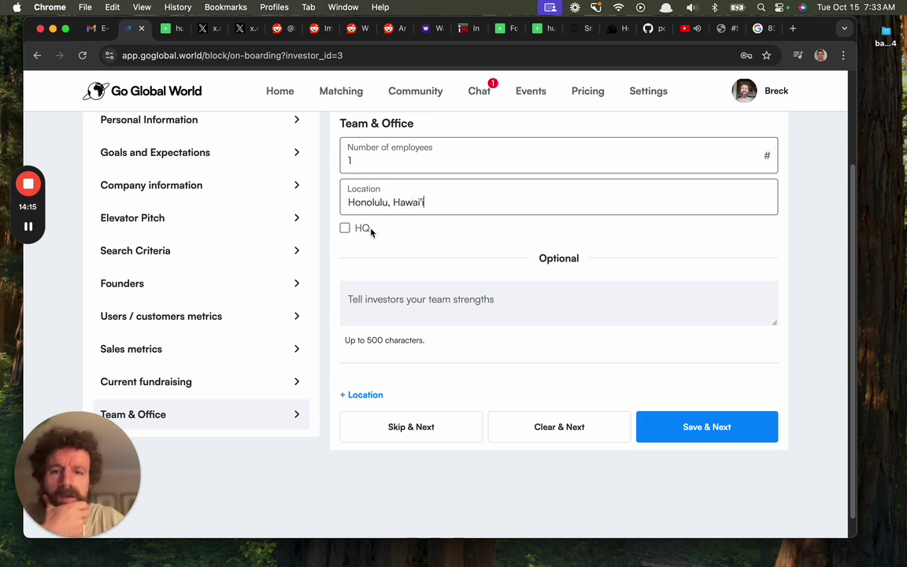
{"action": "left_click", "coordinate": [367, 228]}
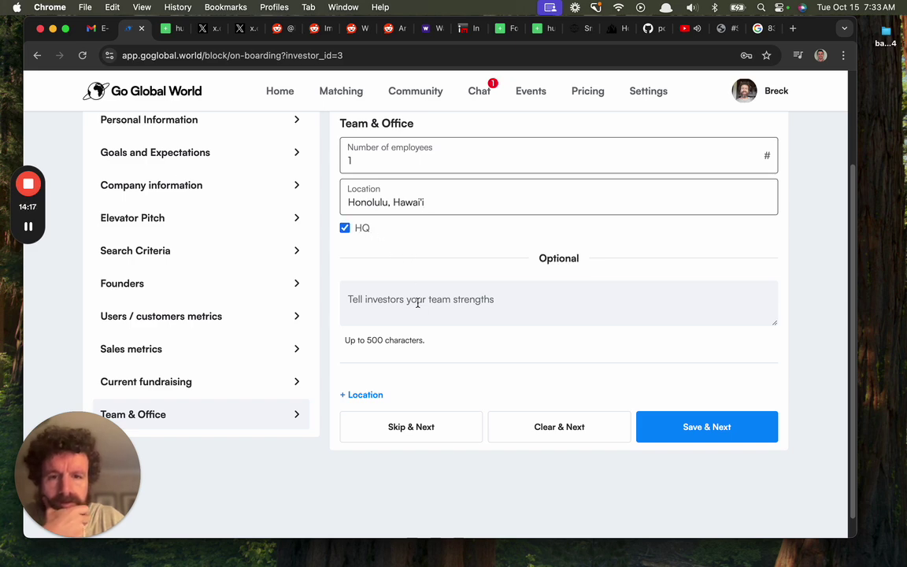
Describe team strengths (GOAT programmer, PLDB.io creator, 3 exits) and save Team & Office
{"action": "left_click", "coordinate": [530, 304]}
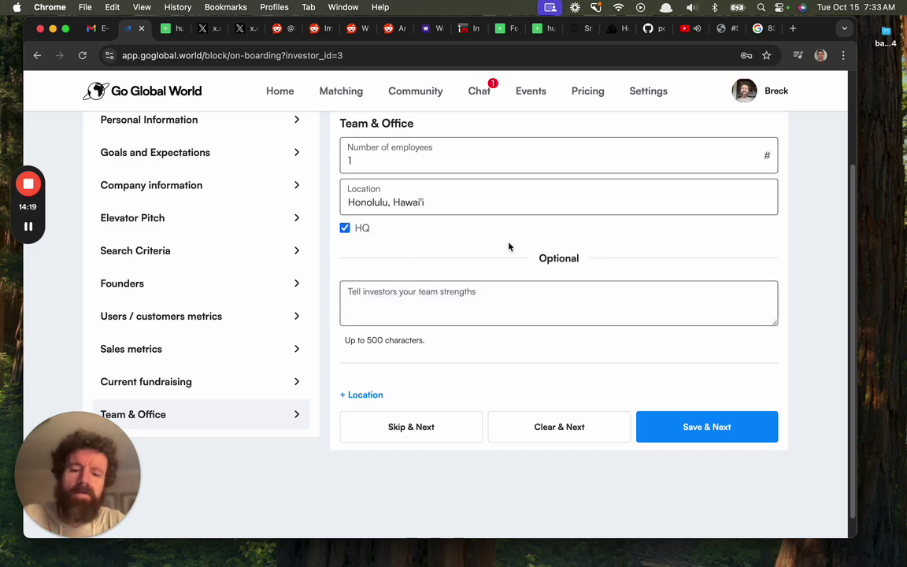
{"action": "type", "text": "I'm the GOAT "}
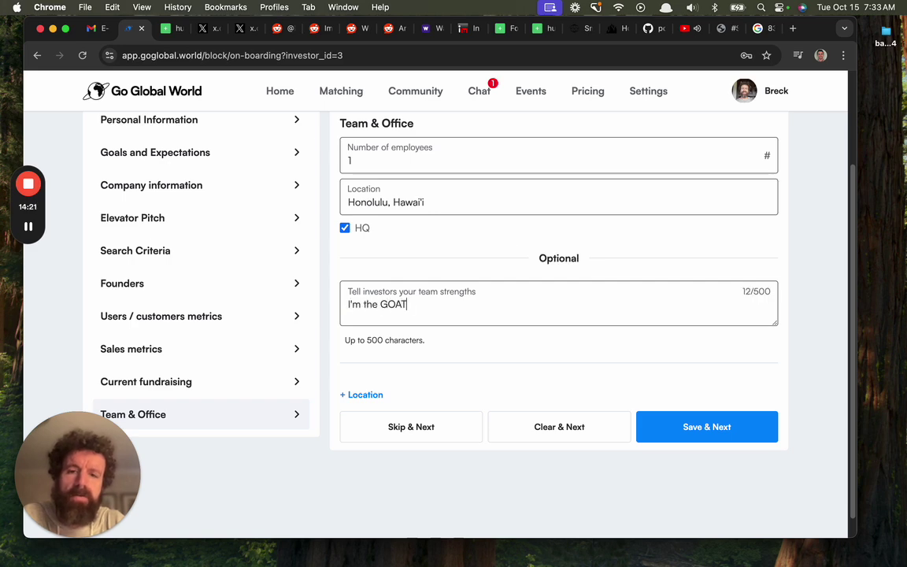
{"action": "type", "text": "programmer"}
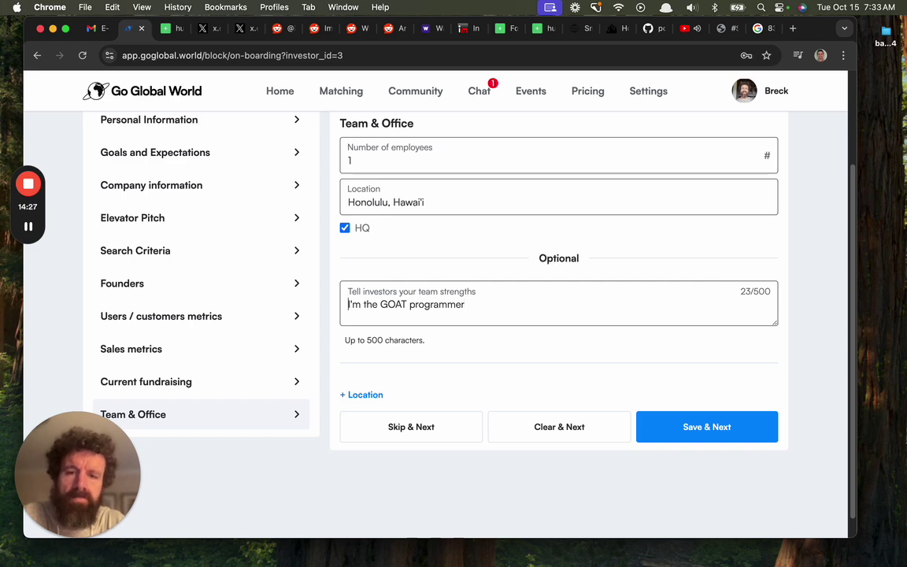
{"action": "left_click", "coordinate": [361, 304]}
{"action": "type", "text": "competi"}
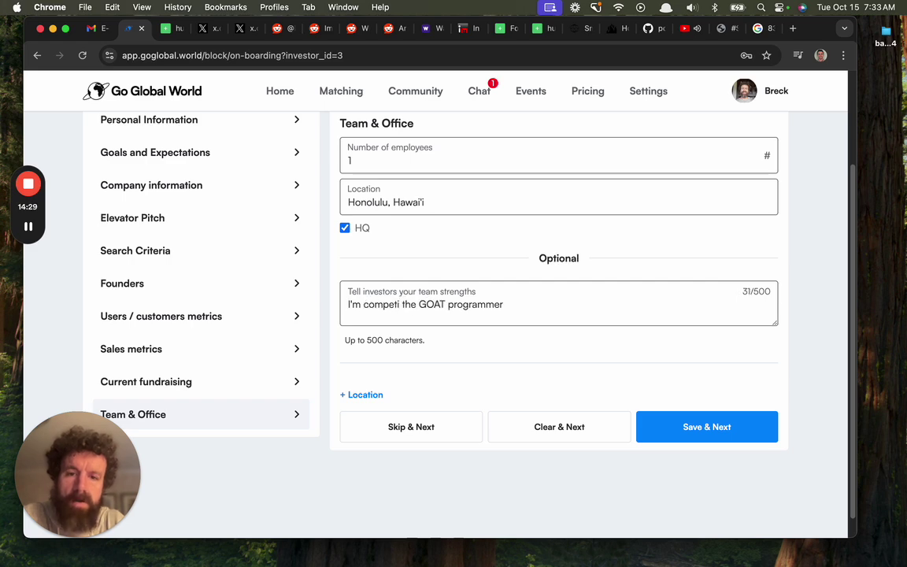
{"action": "type", "text": "ng to be"}
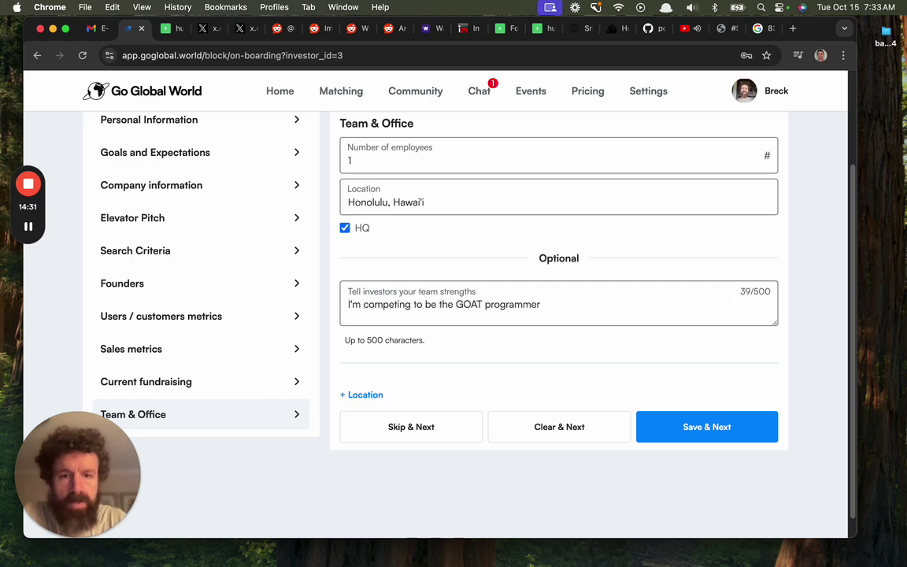
{"action": "key", "text": "super+Right"}
{"action": "type", "text": ". I'm"}
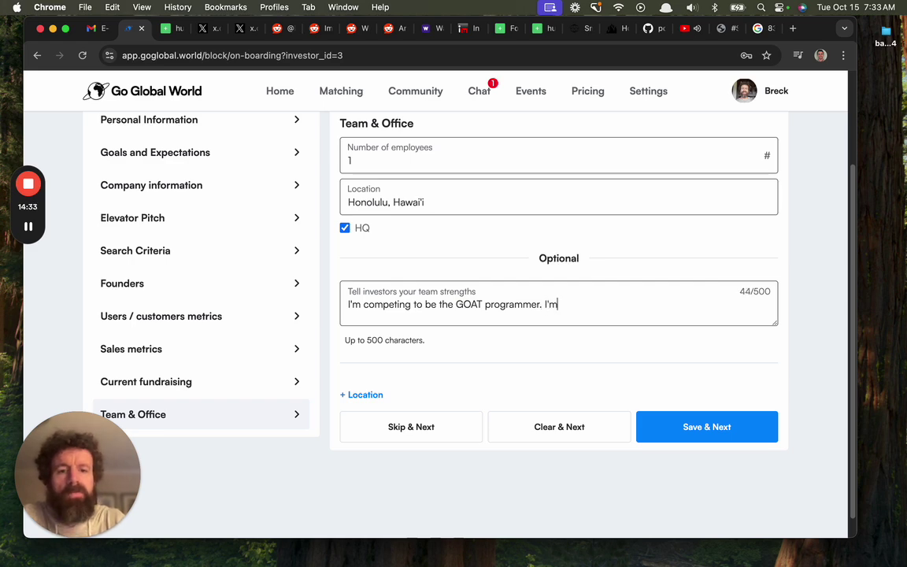
{"action": "type", "text": " the creator of PL"}
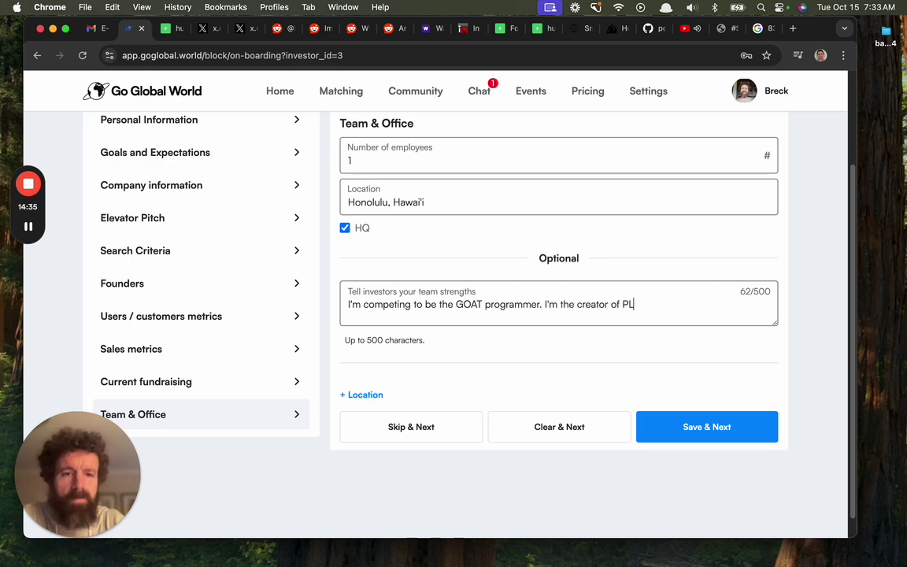
{"action": "type", "text": "DB.io."}
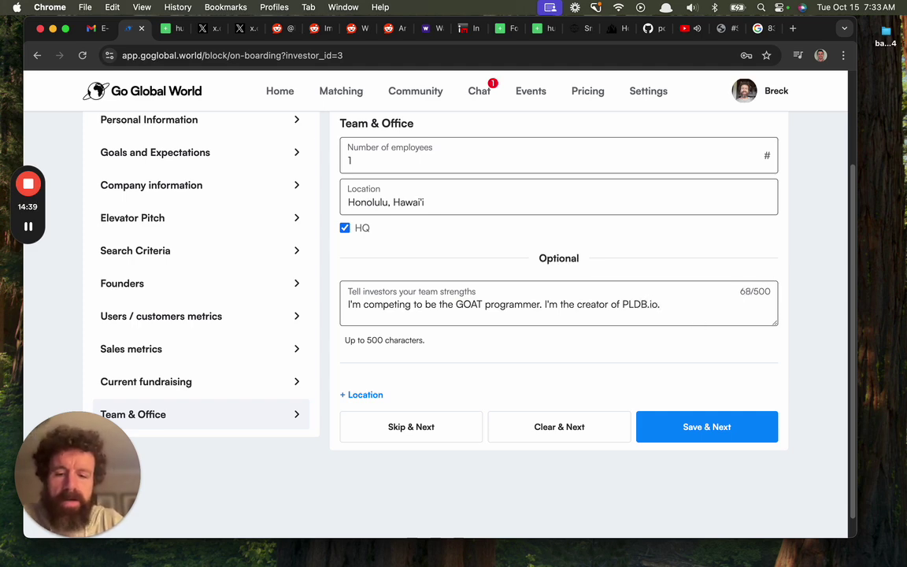
{"action": "type", "text": " 2x"}
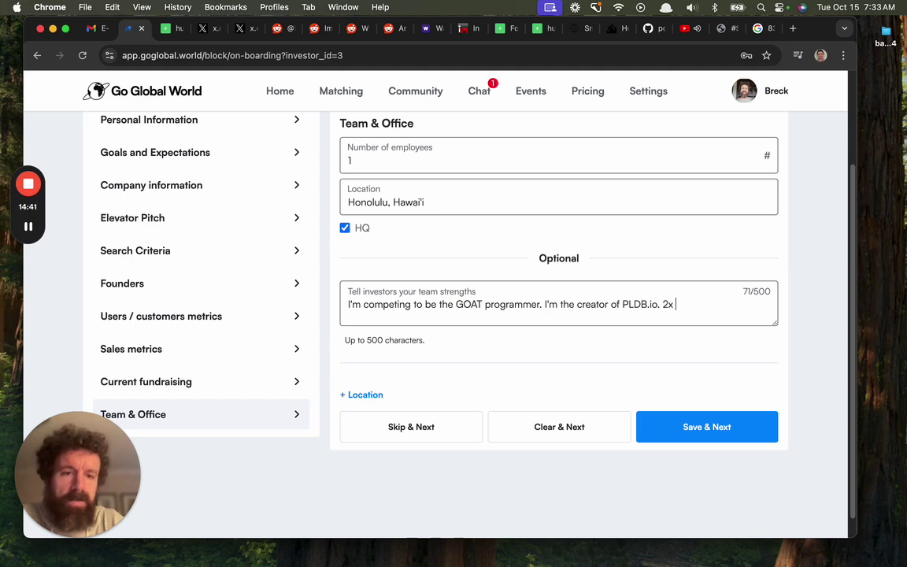
{"action": "type", "text": " exists under"}
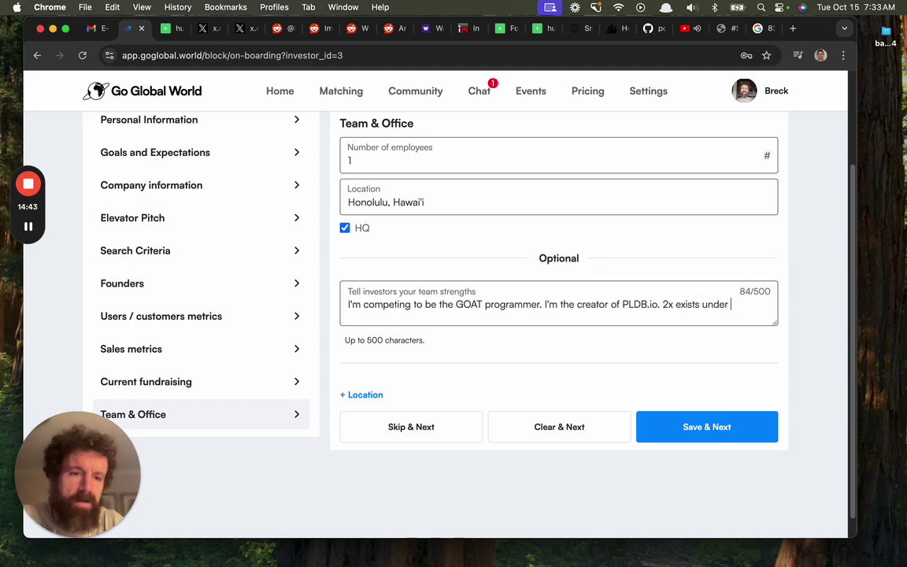
{"action": "type", "text": " my"}
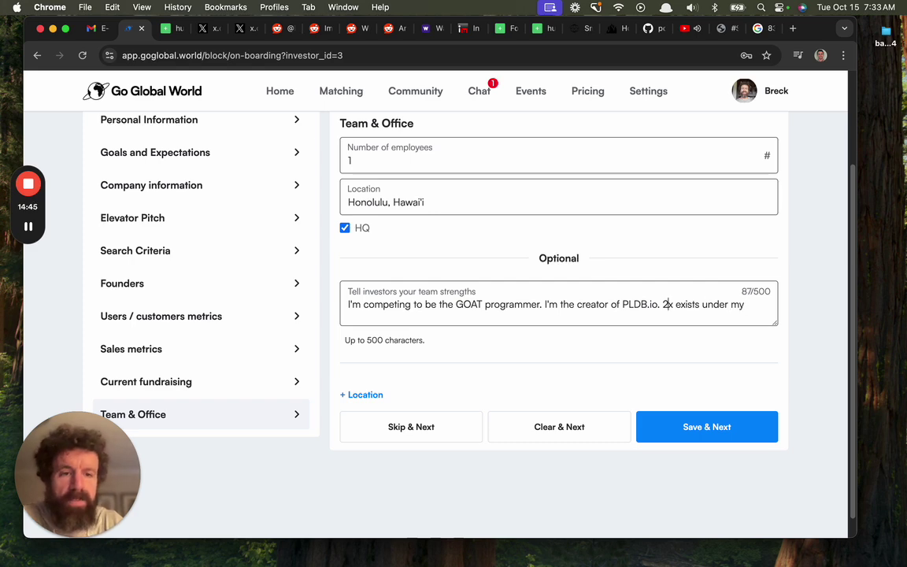
{"action": "left_click", "coordinate": [665, 304]}
{"action": "key", "text": "BackSpace"}
{"action": "type", "text": "3"}
{"action": "type", "text": " belt"}
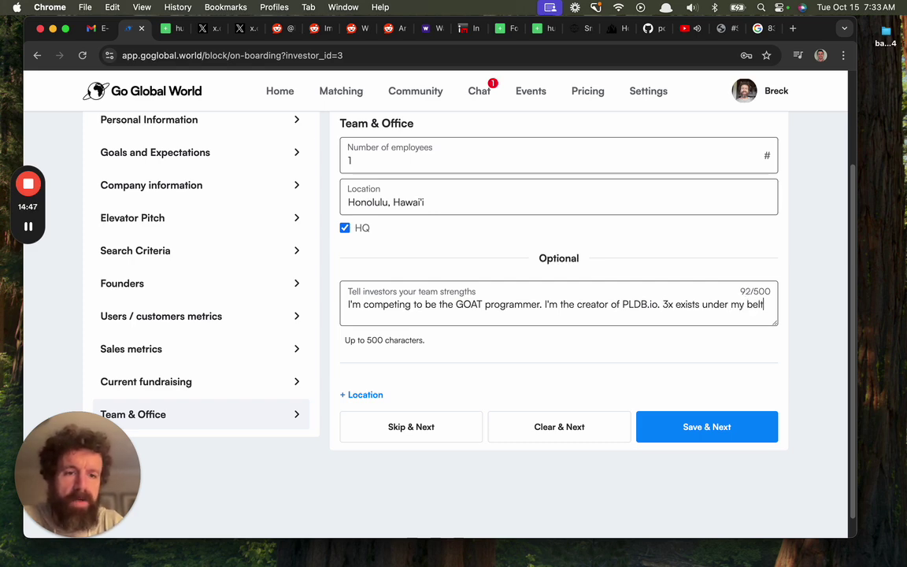
{"action": "type", "text": ". 2"}
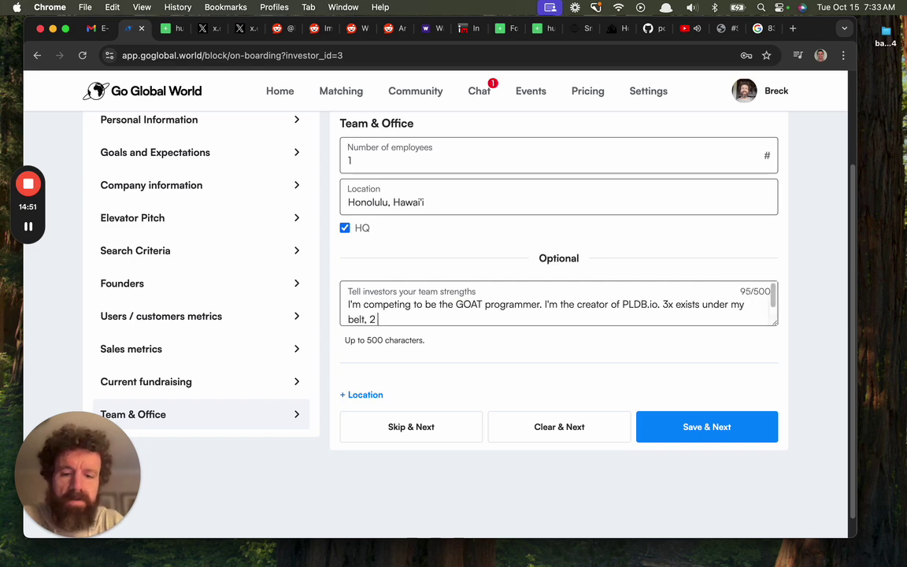
{"action": "type", "text": " for seven figures."}
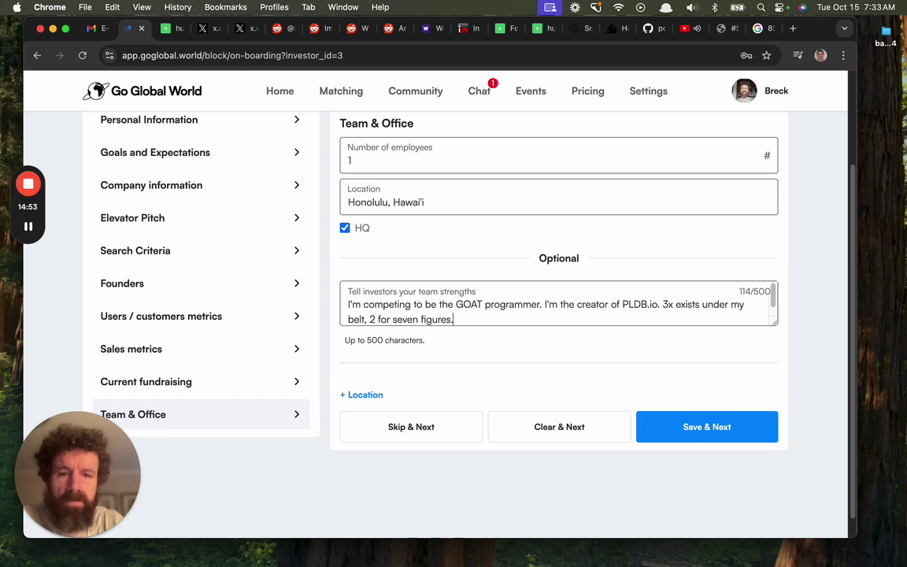
{"action": "left_click", "coordinate": [760, 430]}
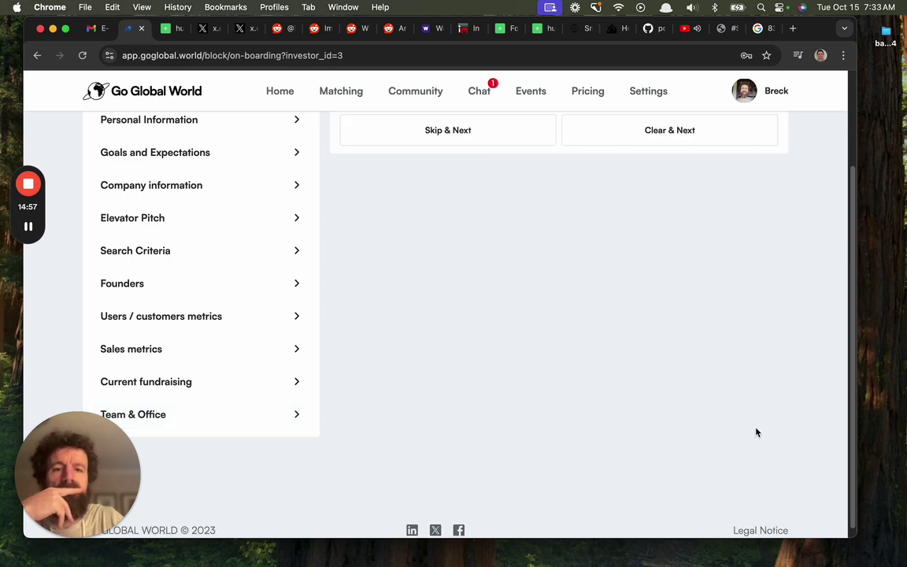
Open the newly created startup profile and switch back to the application confirmation page
{"action": "scroll", "coordinate": [661, 312], "scroll_direction": "down", "scroll_amount": 3}
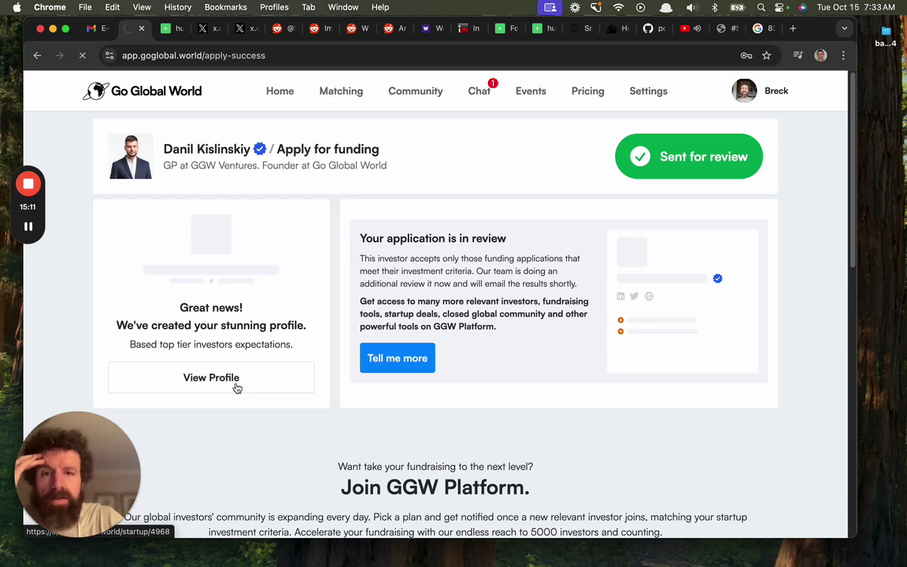
{"action": "left_click", "coordinate": [236, 386]}
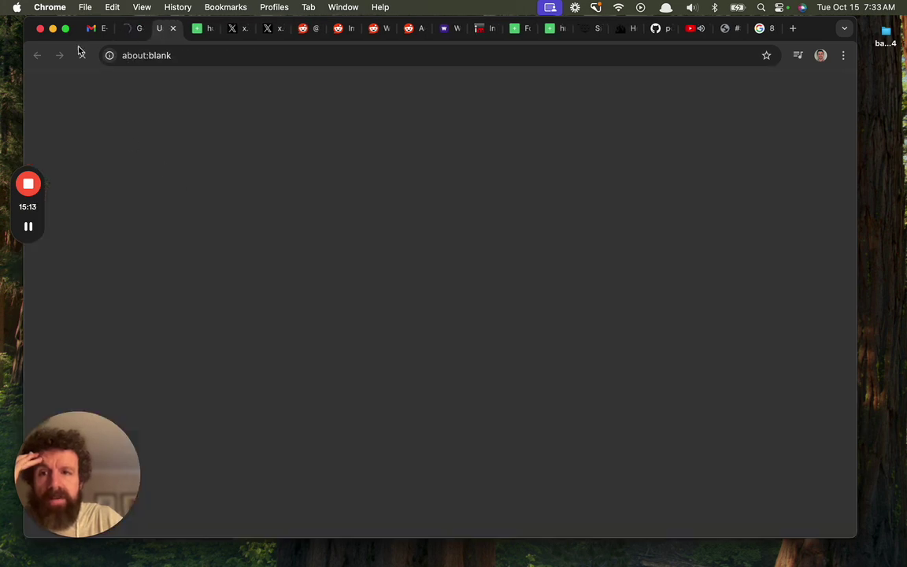
{"action": "left_click", "coordinate": [124, 28]}
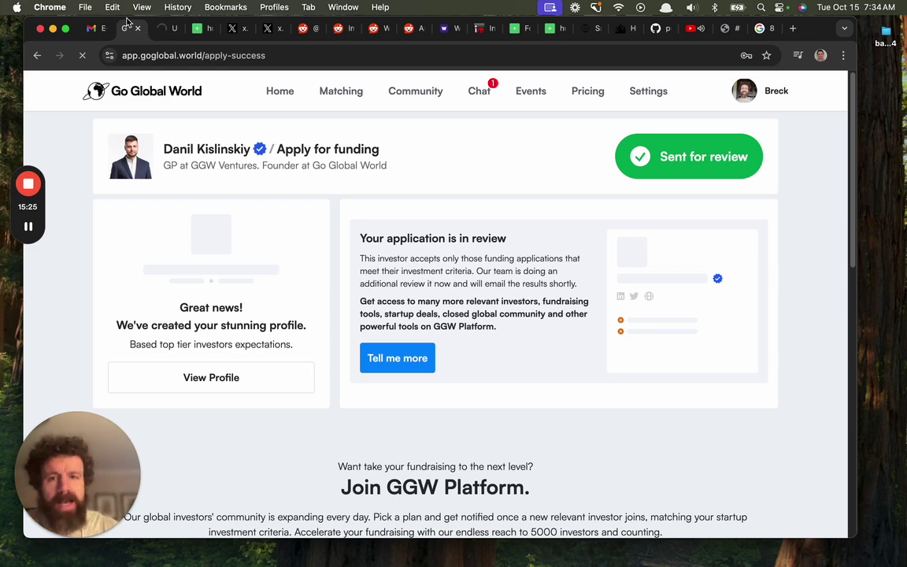
{"action": "left_click", "coordinate": [166, 30]}
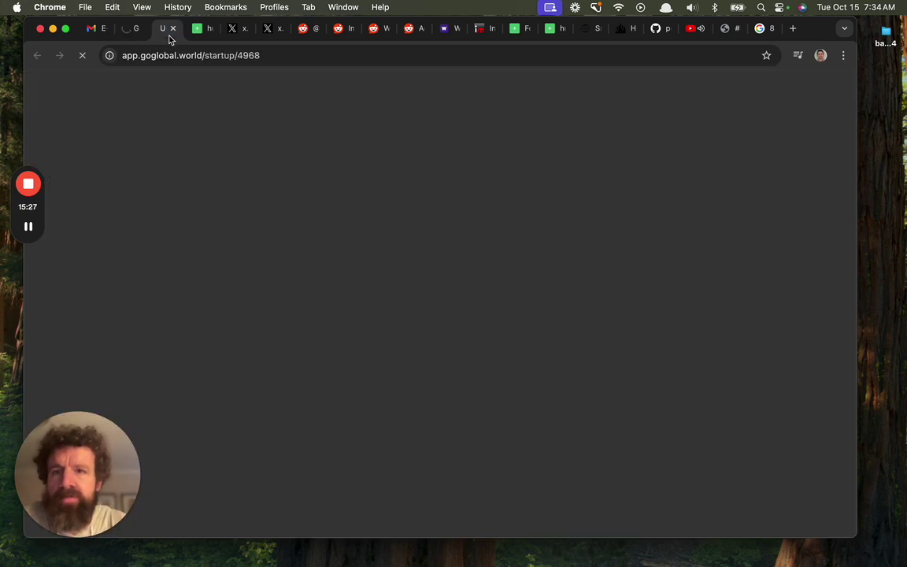
{"action": "left_click", "coordinate": [132, 32]}
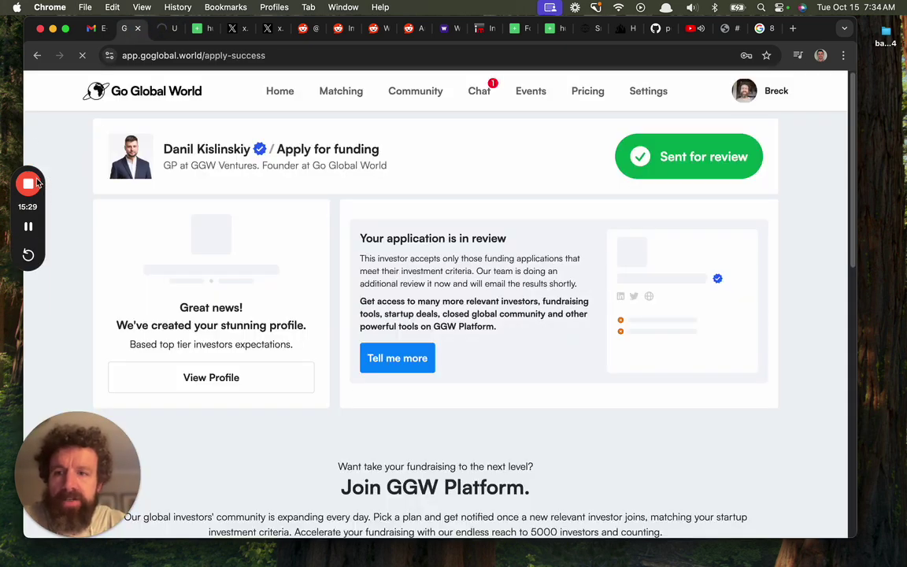